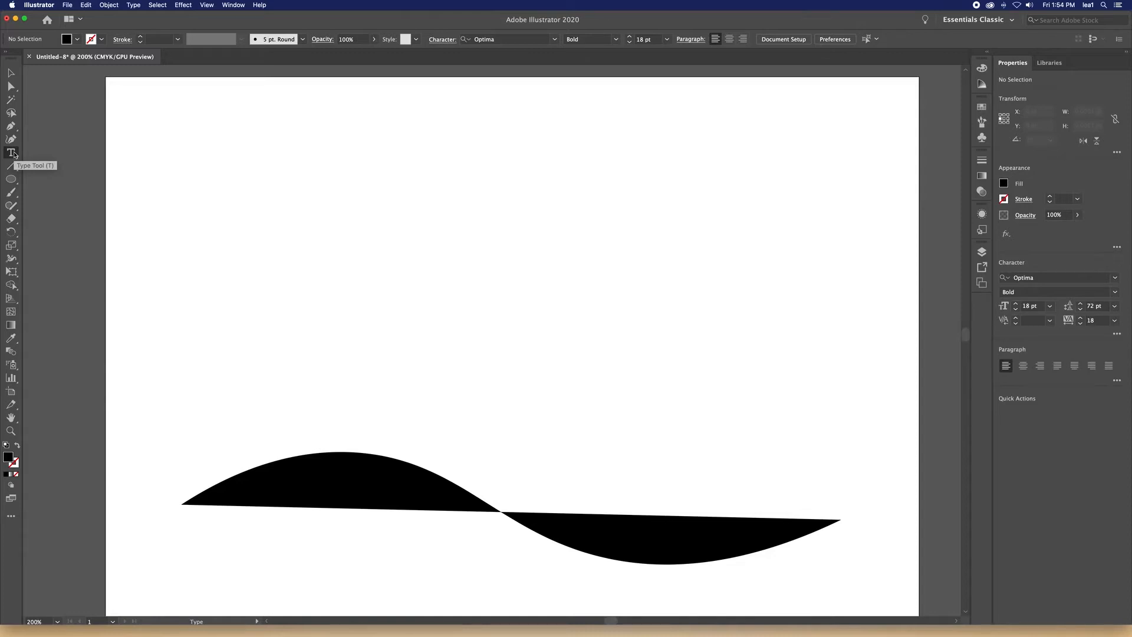
Detach the group of type tools as a floating palette and place it over the artboard's upper right area.
left_click(15, 154)
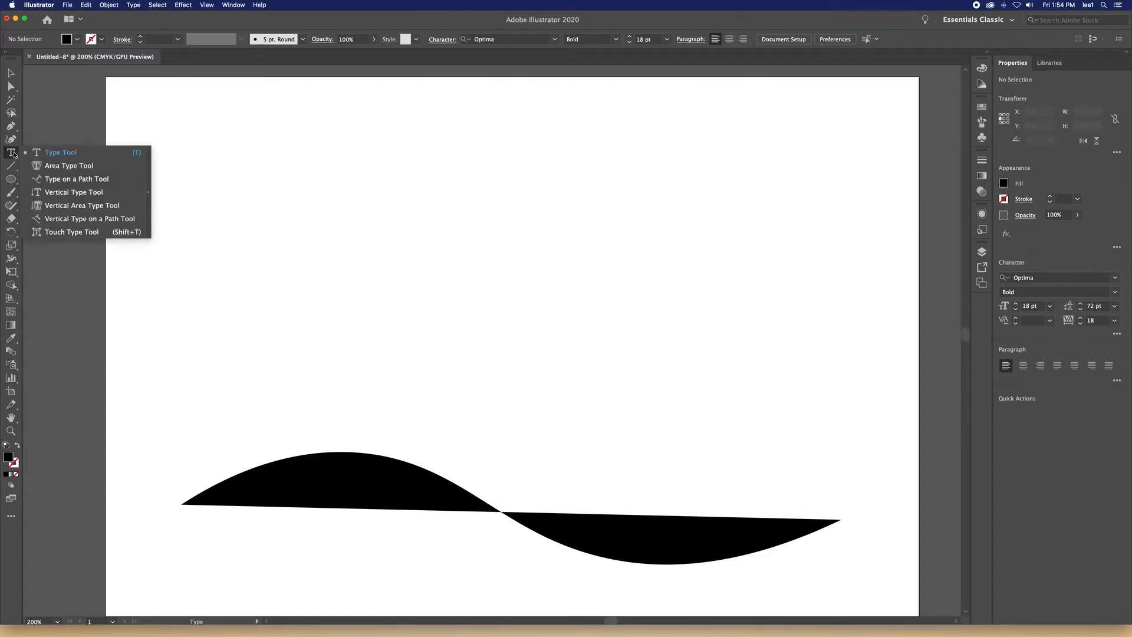
left_click(149, 173)
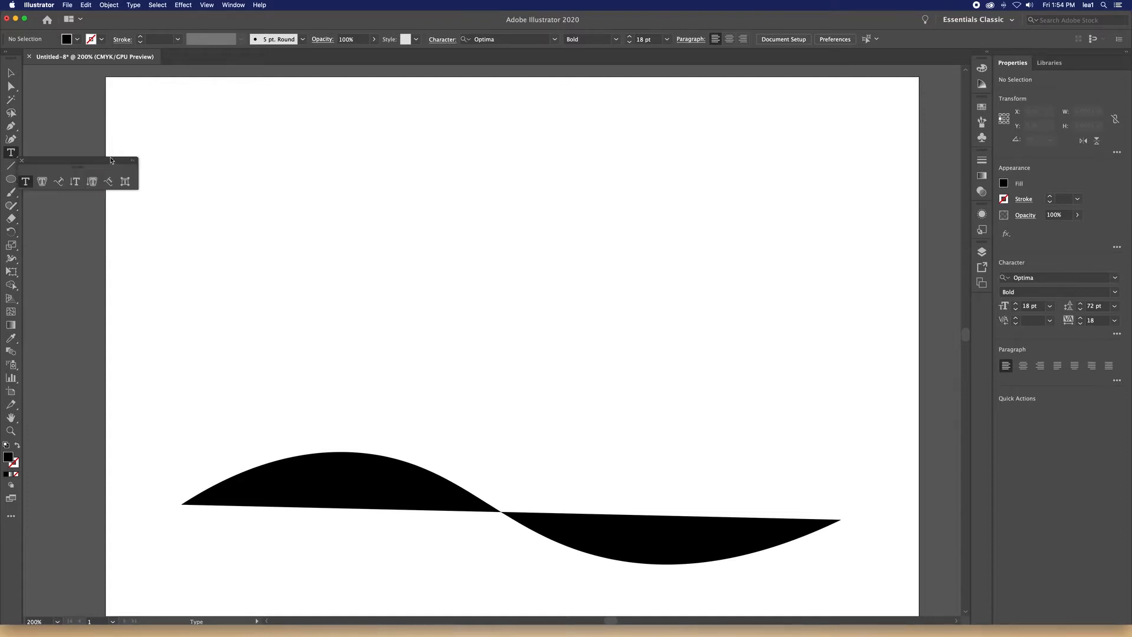
left_click_drag(125, 159, 758, 88)
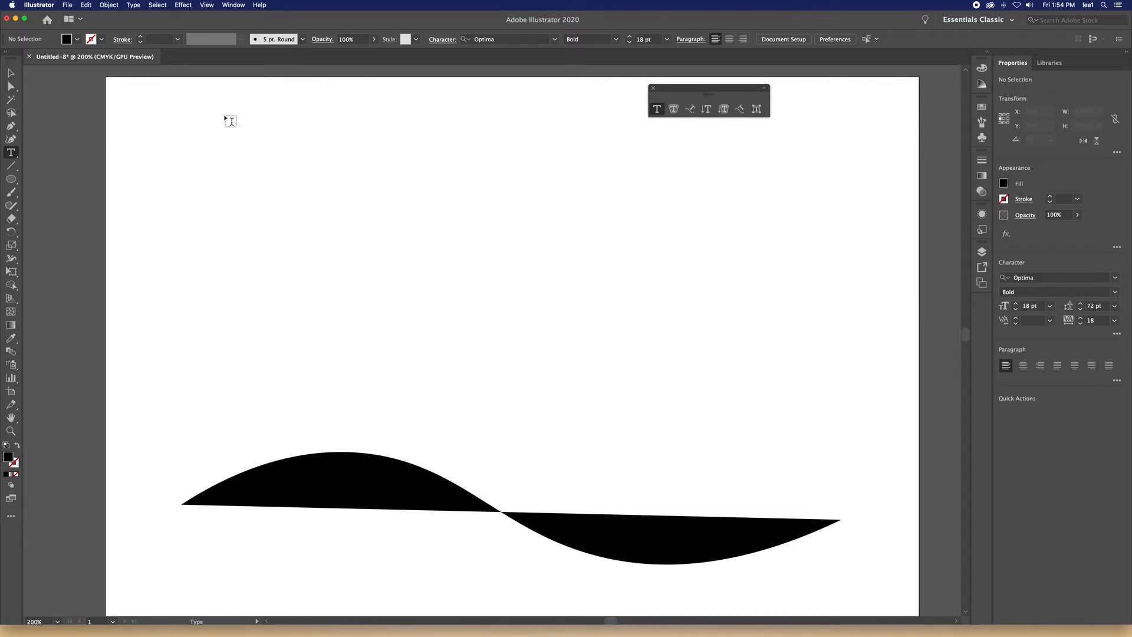
Start a point text object near the artboard's upper left and set its font to Myriad Pro Bold.
left_click(202, 149)
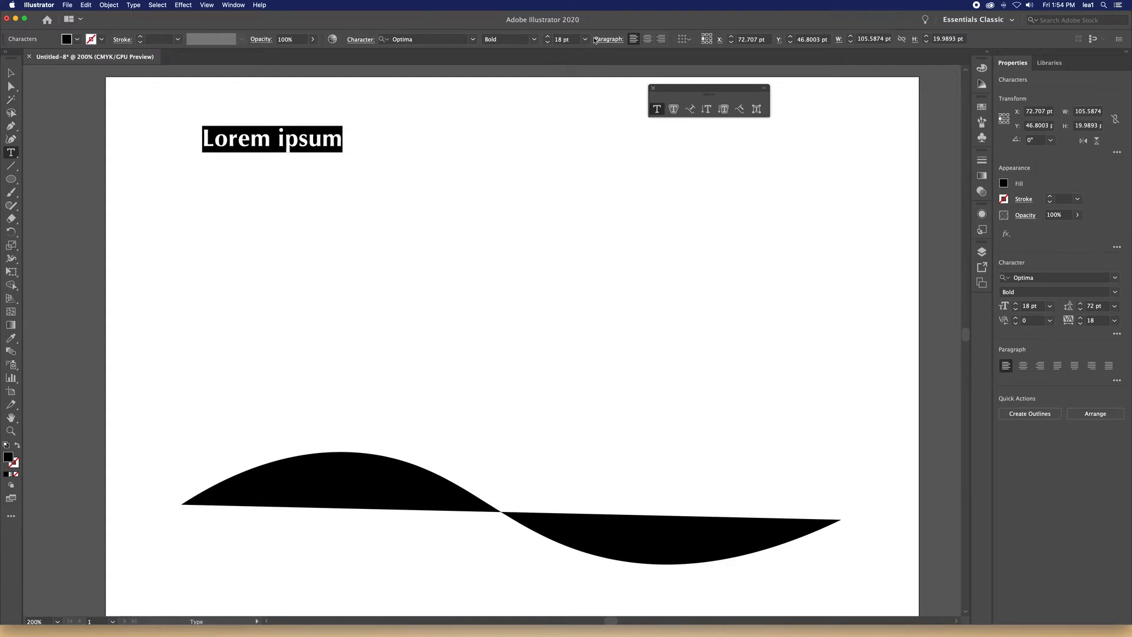
left_click(473, 40)
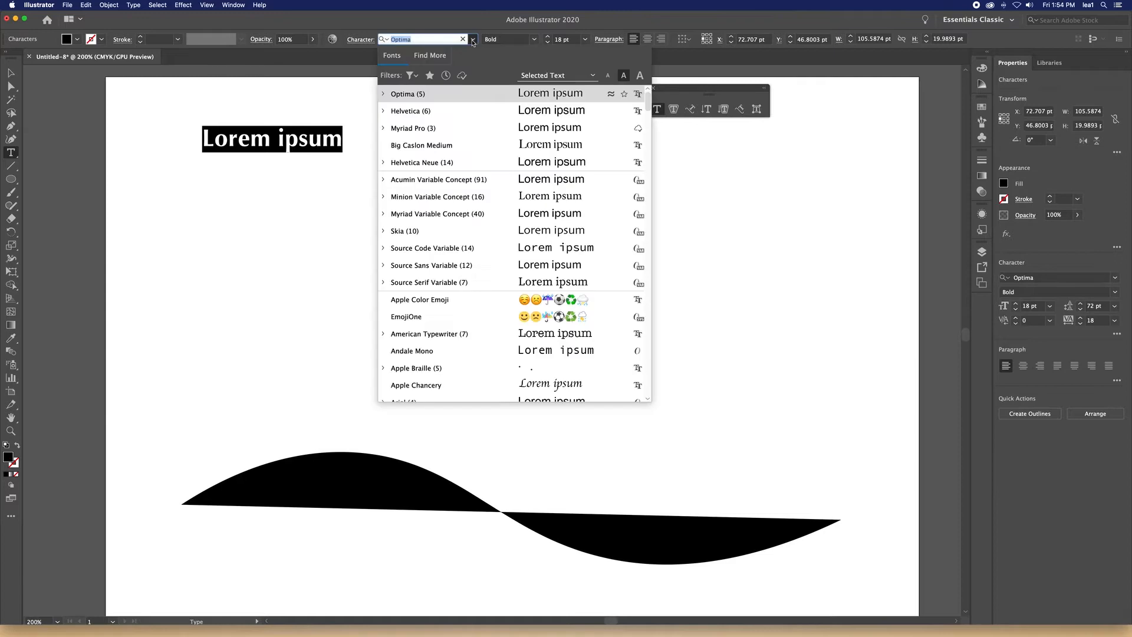
left_click(384, 128)
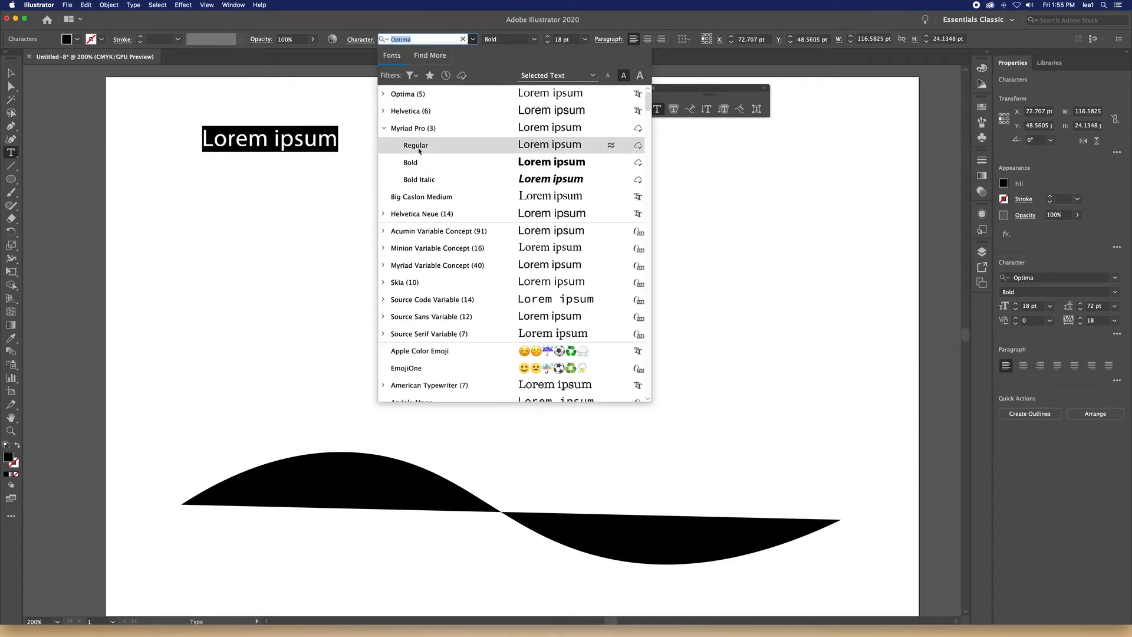
left_click(416, 145)
left_click(536, 41)
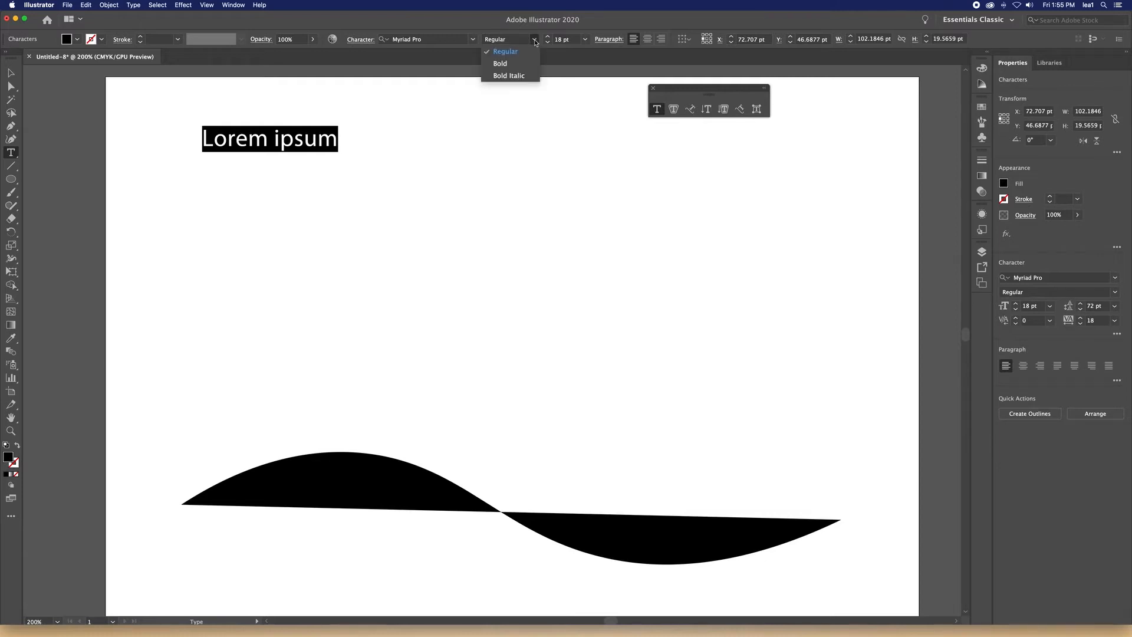
left_click(502, 67)
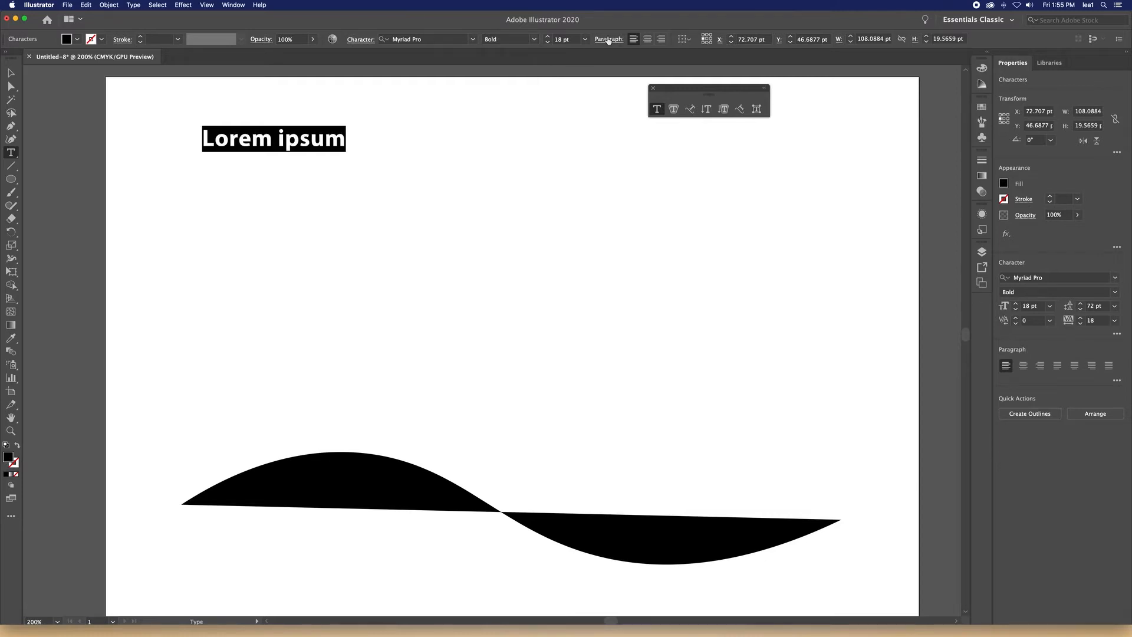
Set the placeholder text's size to 10 pt, try right alignment and return it to left alignment.
left_click(584, 39)
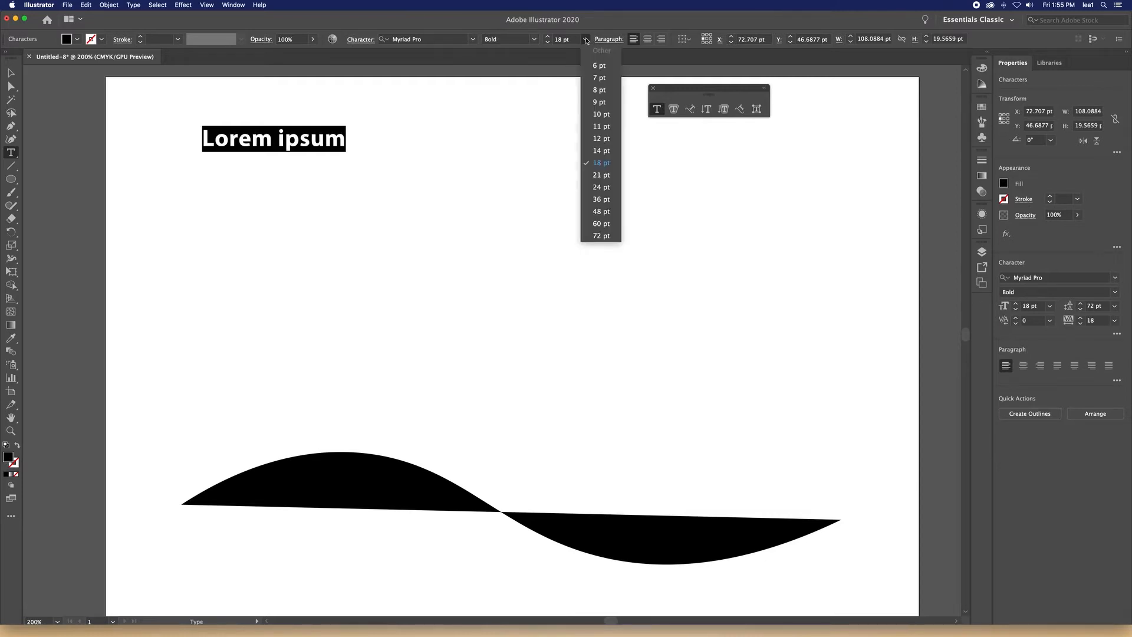
left_click(597, 115)
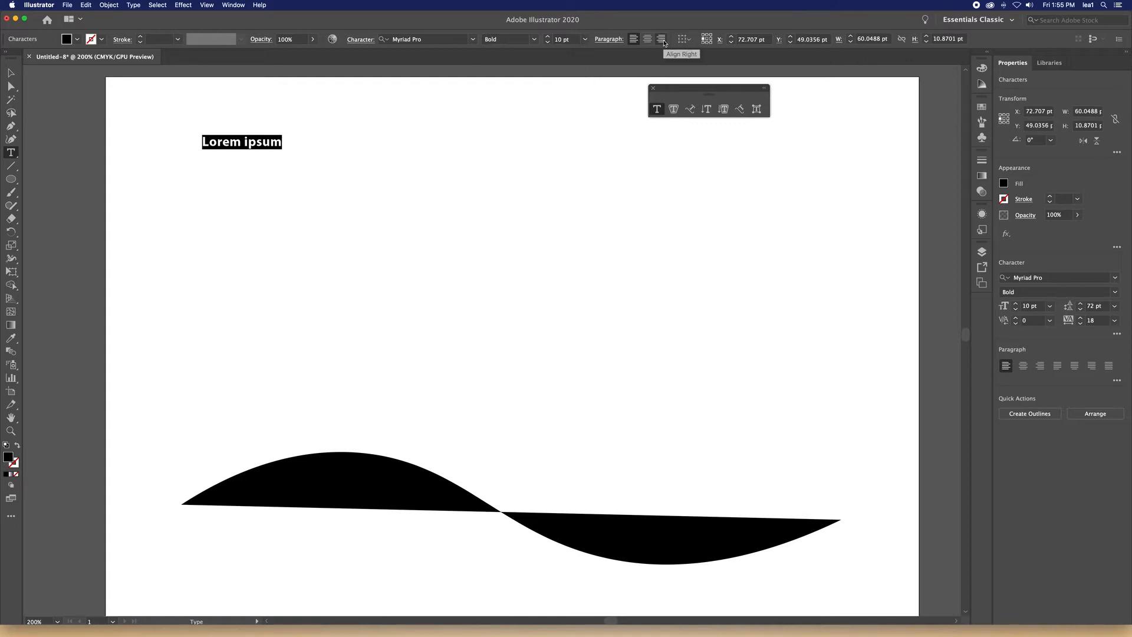
left_click(661, 38)
left_click(634, 39)
Replace the placeholder text with "Type in Illustrator".
type("Ty")
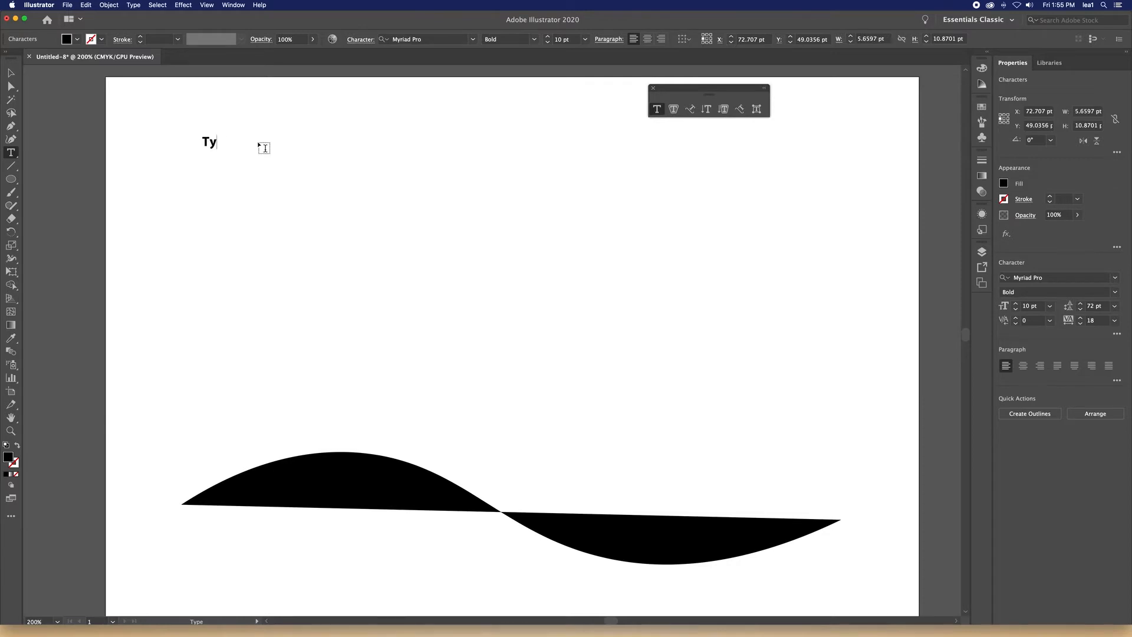
type("pe in")
key("BackSpace")
key("BackSpace")
type("e in Illustrator")
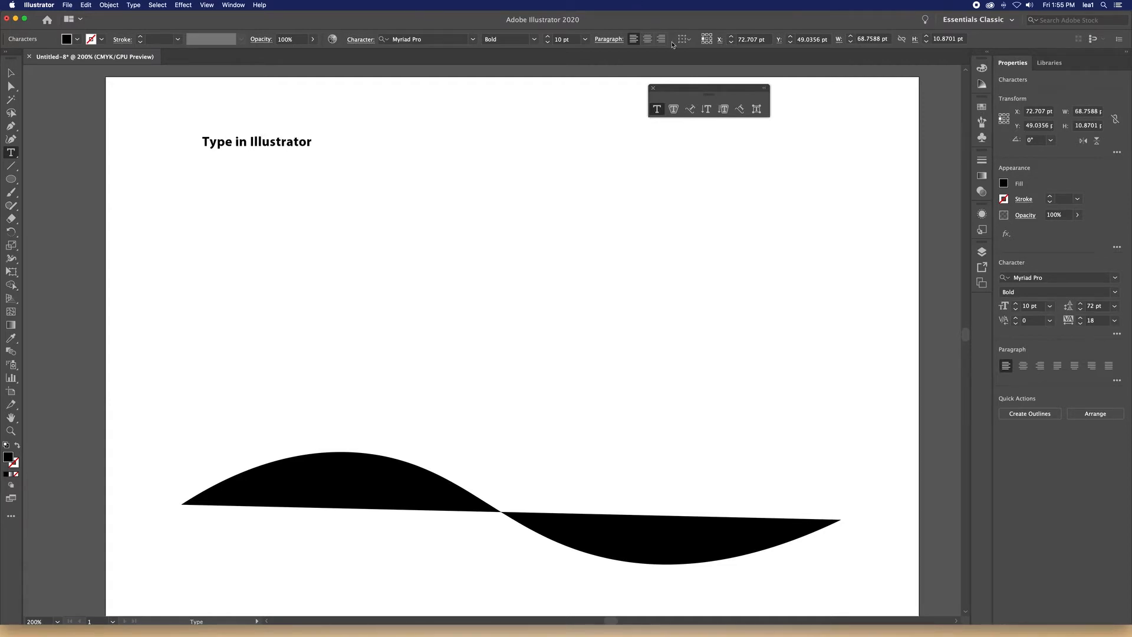
Show the floating Character settings and place them just below the type tools palette.
left_click(234, 5)
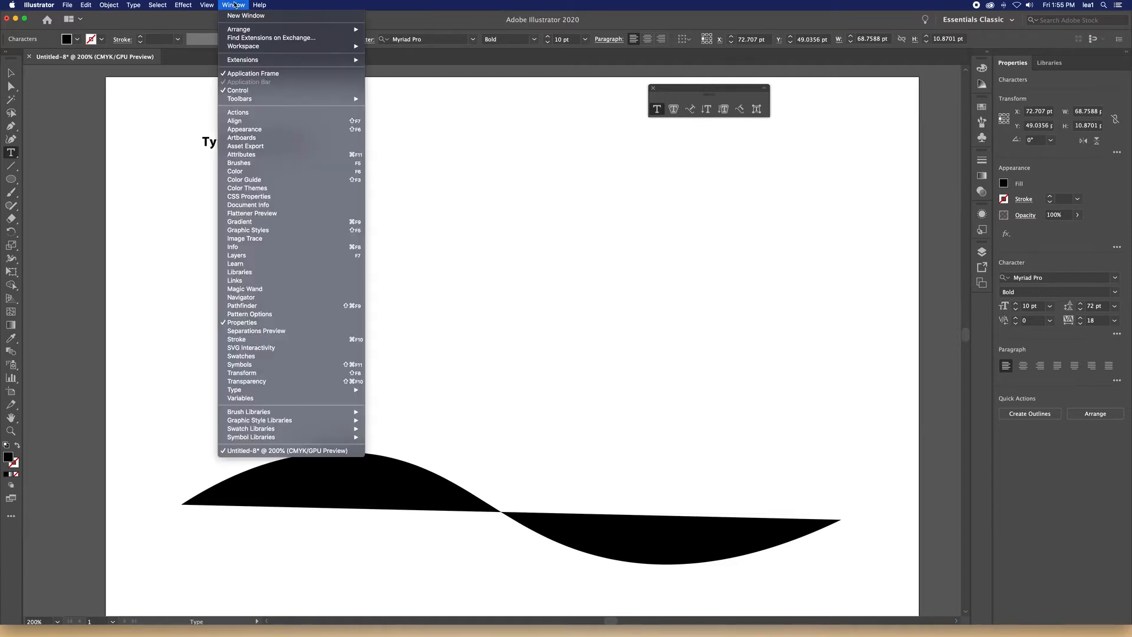
mouse_move(251, 390)
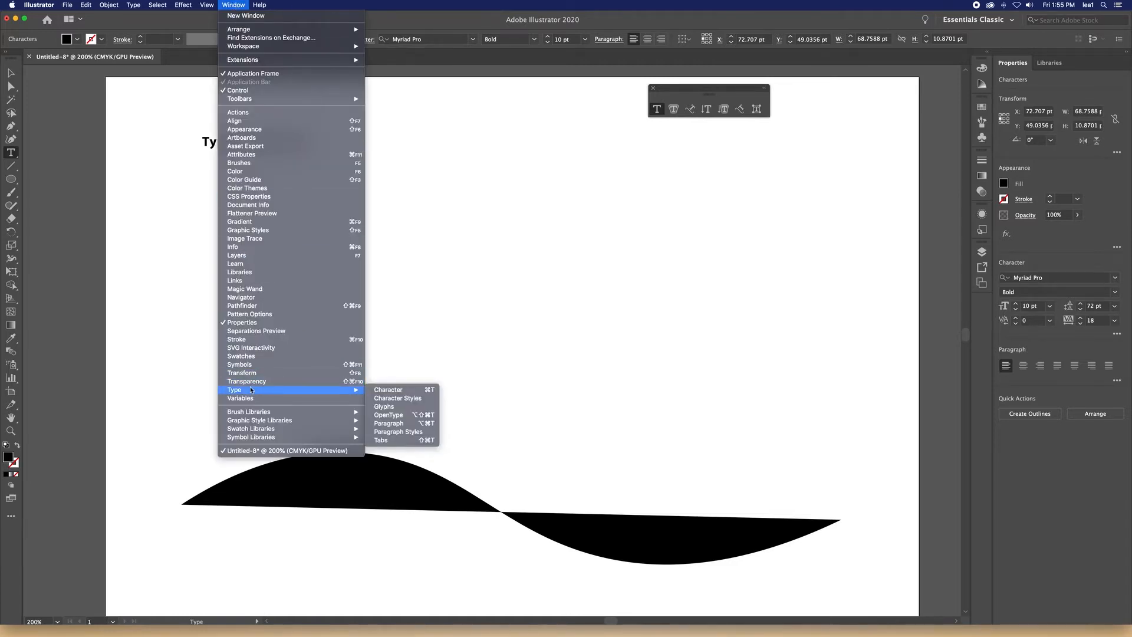
left_click(421, 393)
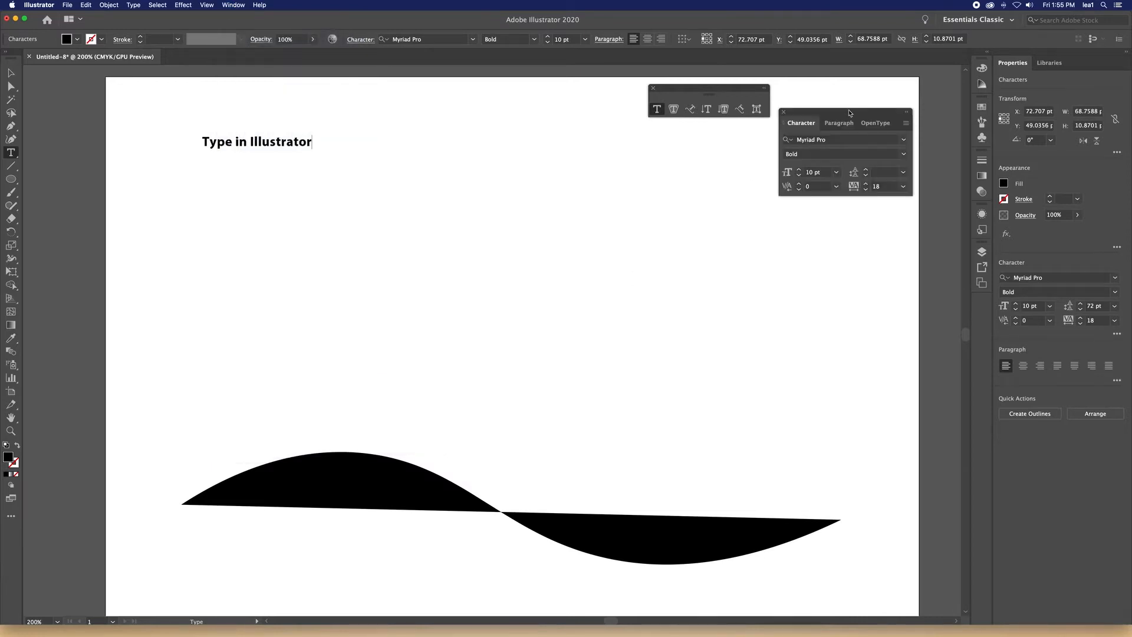
left_click_drag(849, 112, 759, 144)
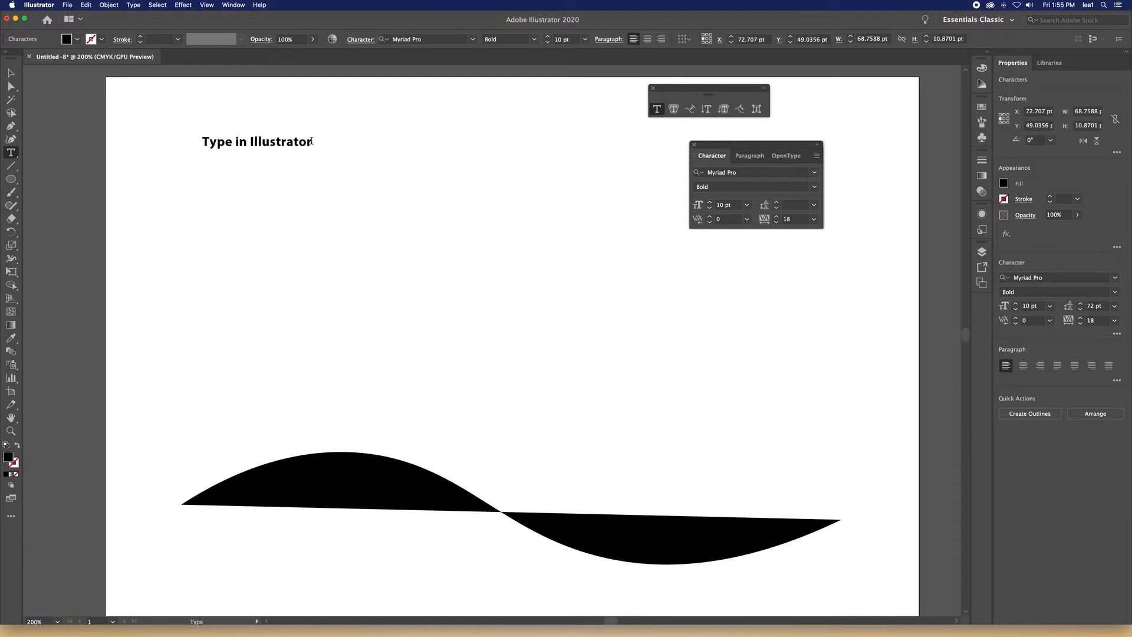
Set the whole "Type in Illustrator" heading to 21 pt with Optical kerning.
left_click_drag(311, 141, 201, 143)
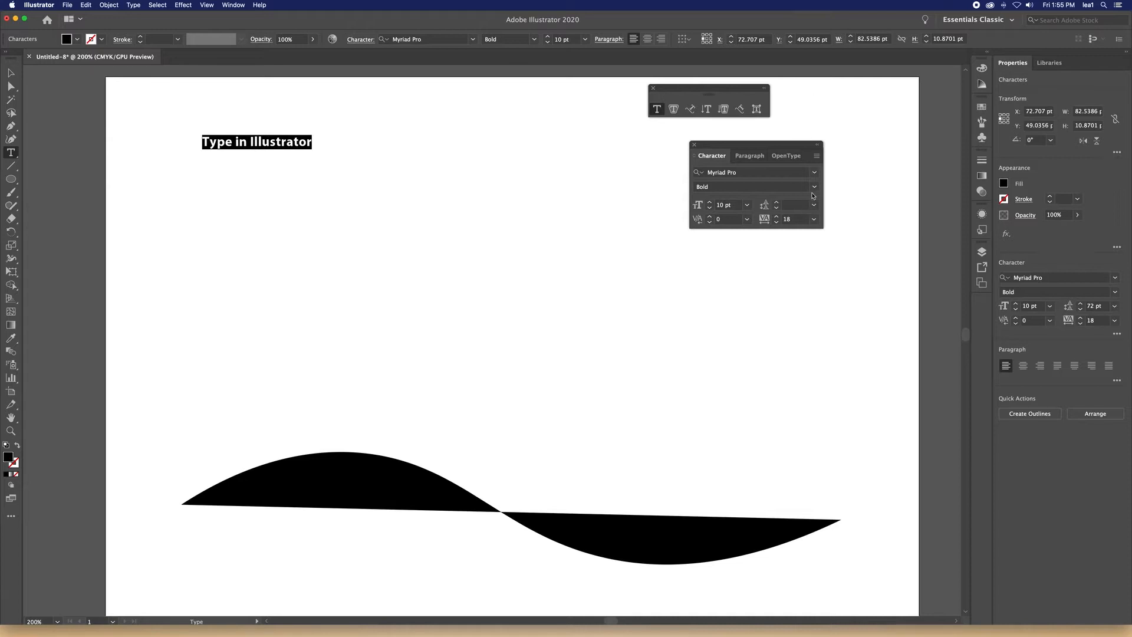
left_click(747, 205)
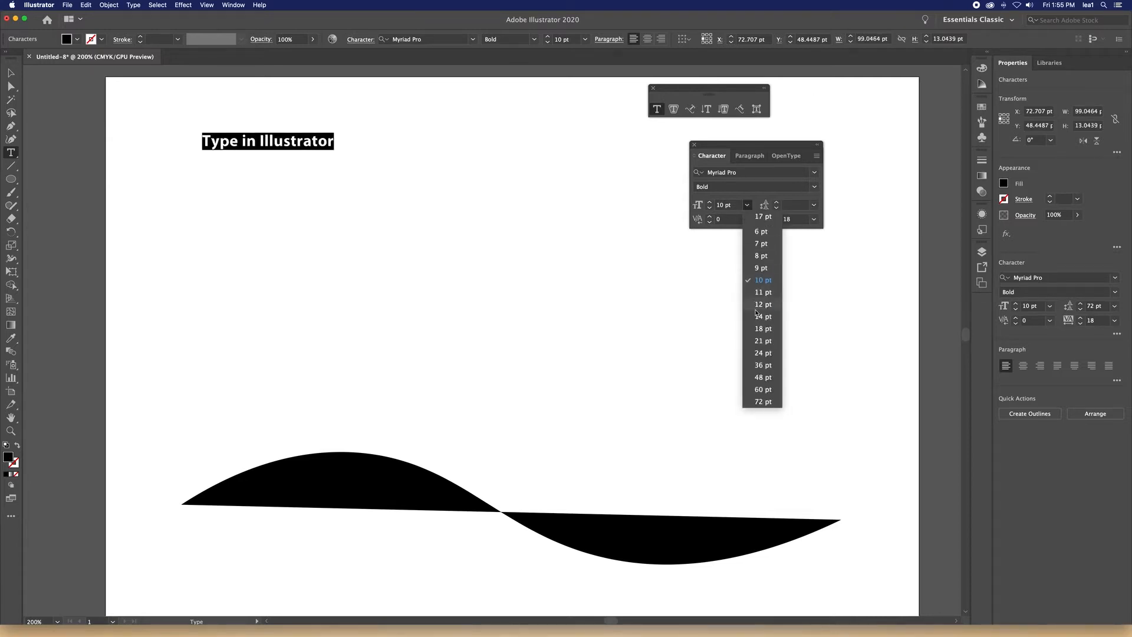
left_click(762, 342)
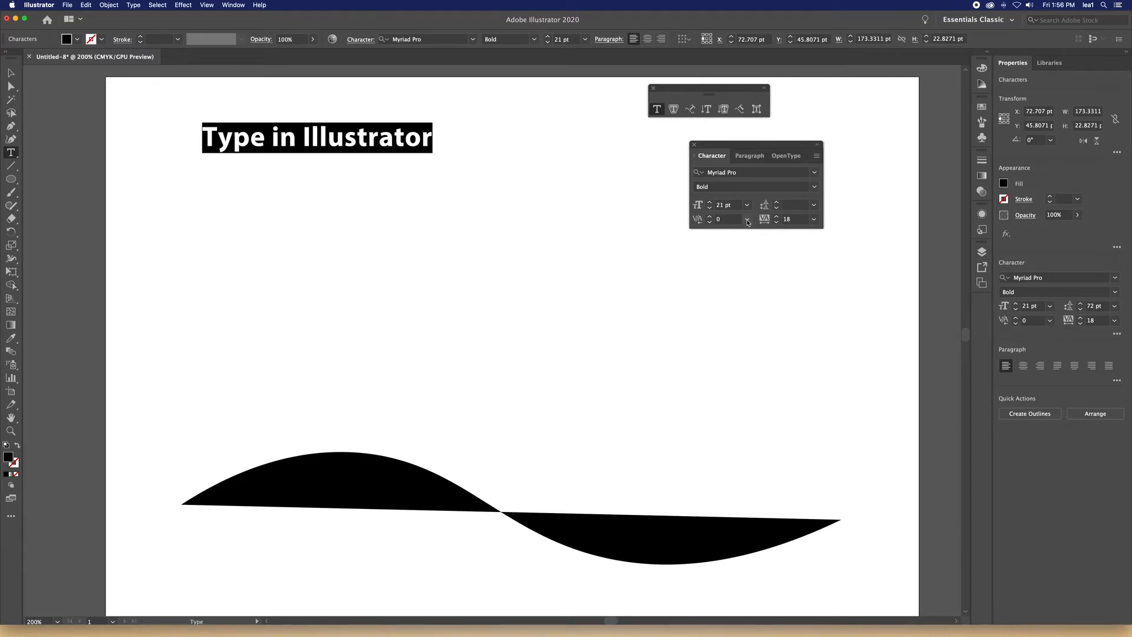
left_click(747, 220)
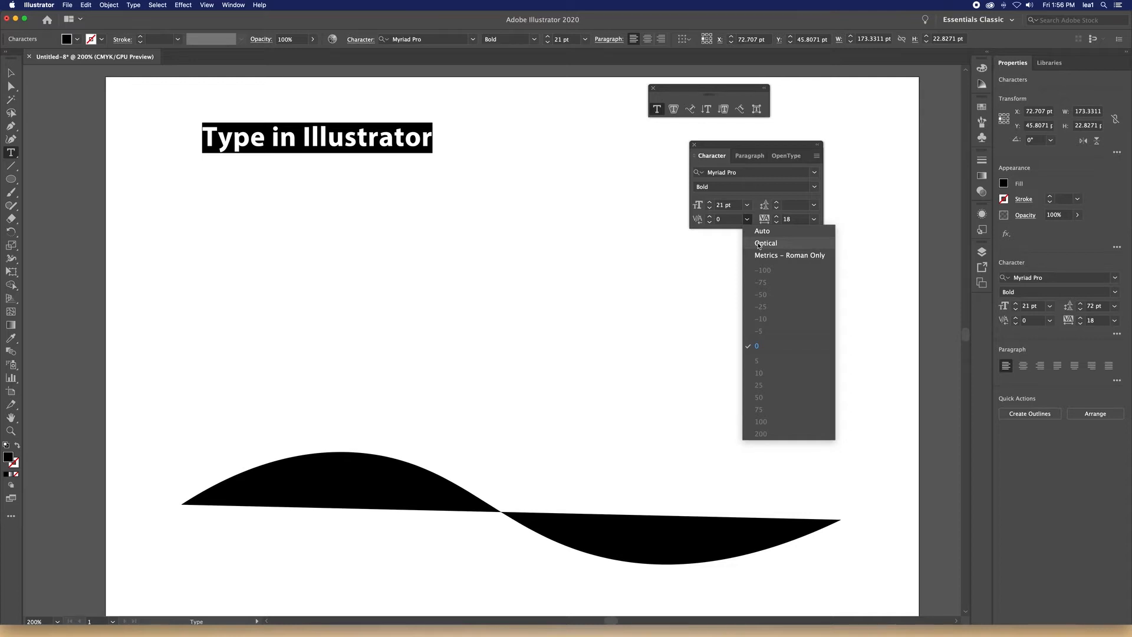
left_click(758, 244)
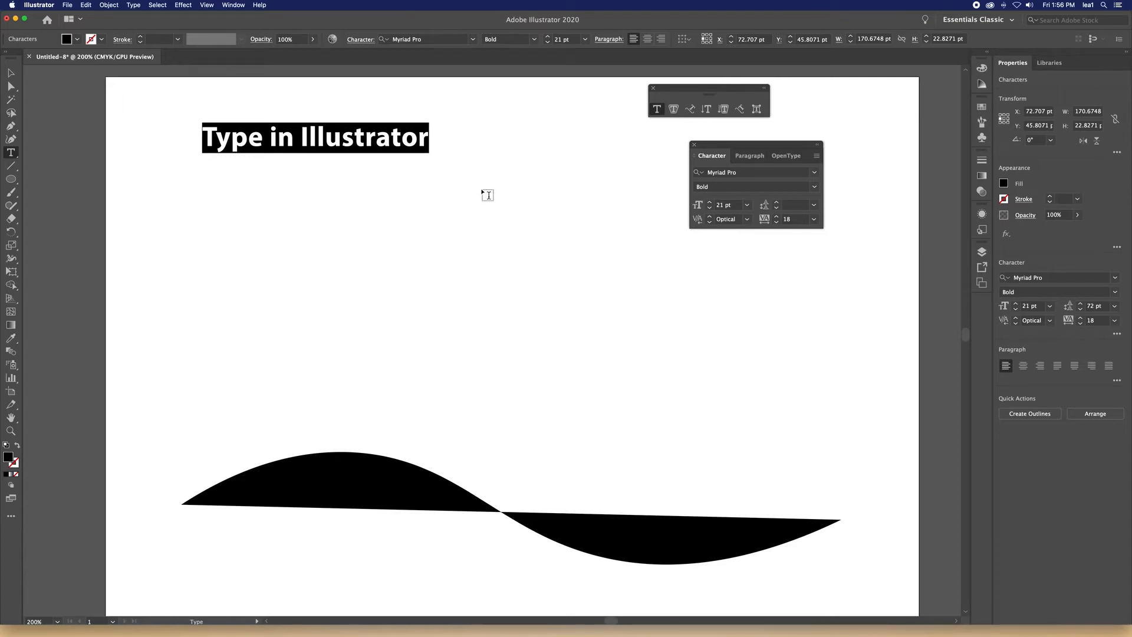
Set the kerning between the final "o" and "r" of the heading to -50.
left_click(418, 139)
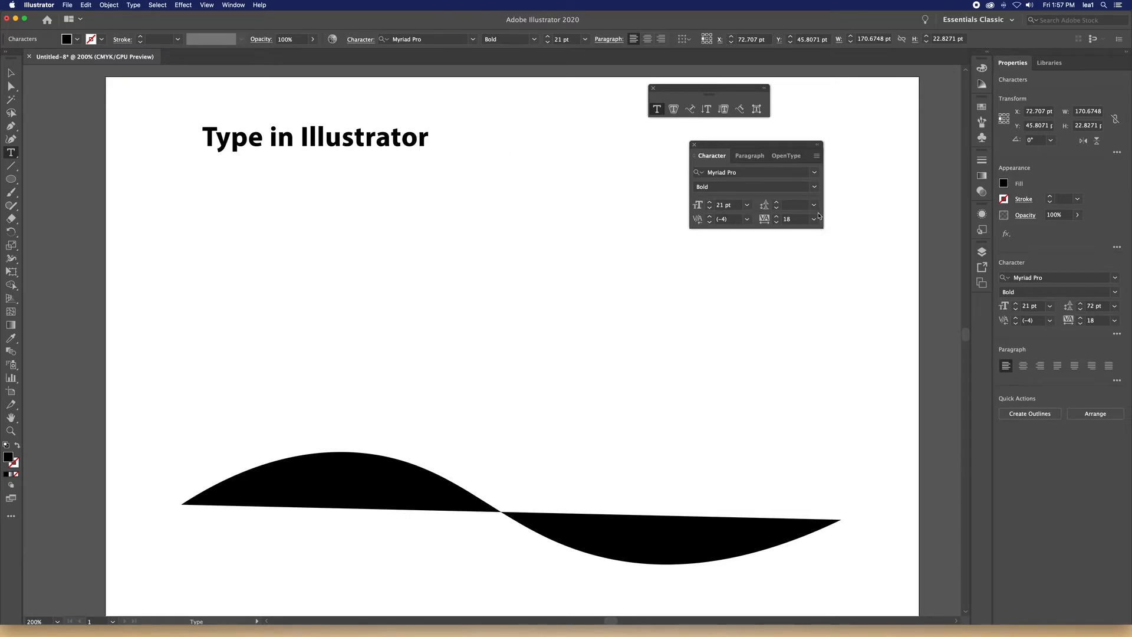
left_click(747, 220)
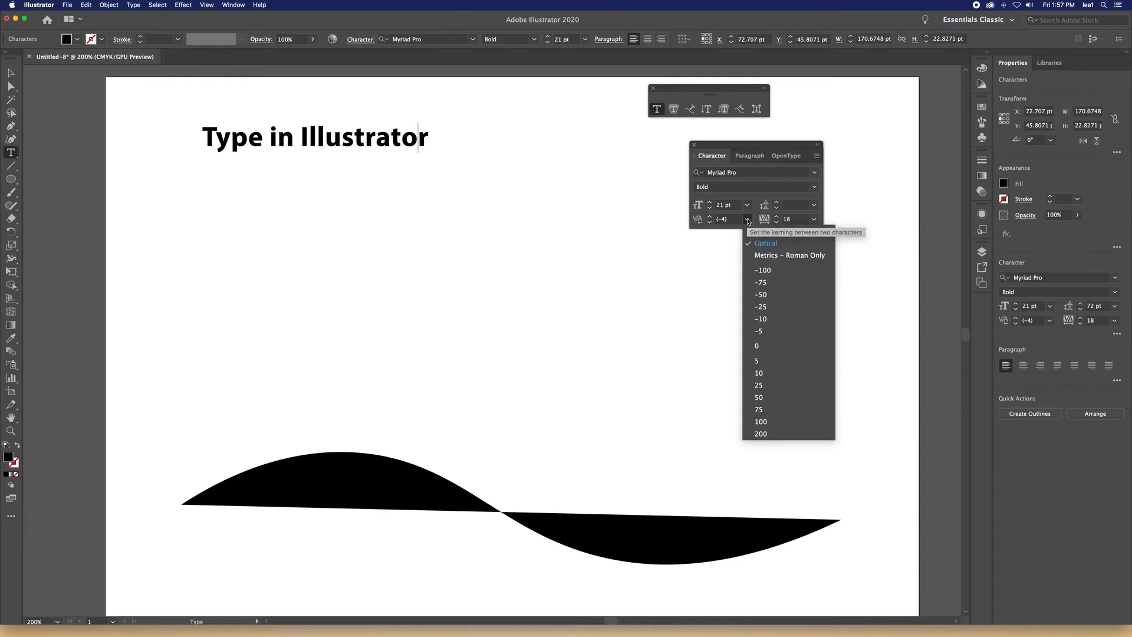
left_click(762, 295)
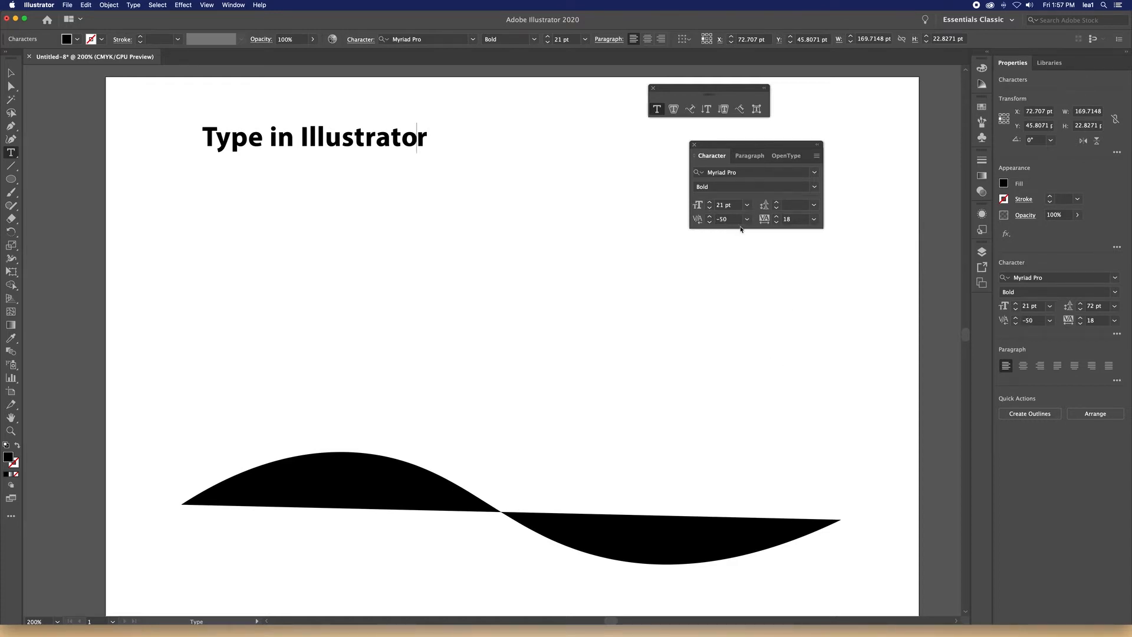
Loosen the kerning between the heading's last two letters in small increments.
left_click(710, 216)
left_click(710, 216)
left_click(710, 215)
left_click(710, 216)
left_click(710, 217)
left_click(710, 216)
left_click(710, 216)
left_click(709, 216)
left_click(710, 216)
left_click(710, 217)
left_click(710, 217)
Tighten the kerning of one letter pair inside the word "Illustrator" in small increments.
left_click(377, 138)
left_click(747, 220)
left_click(747, 219)
left_click(710, 222)
left_click(709, 222)
left_click(710, 222)
left_click(710, 221)
left_click(710, 221)
left_click(711, 223)
left_click(710, 223)
left_click(711, 223)
Set the whole heading's tracking to 25 and move it up and left to about X 31 pt, Y 26.5 pt.
left_click_drag(429, 141, 205, 142)
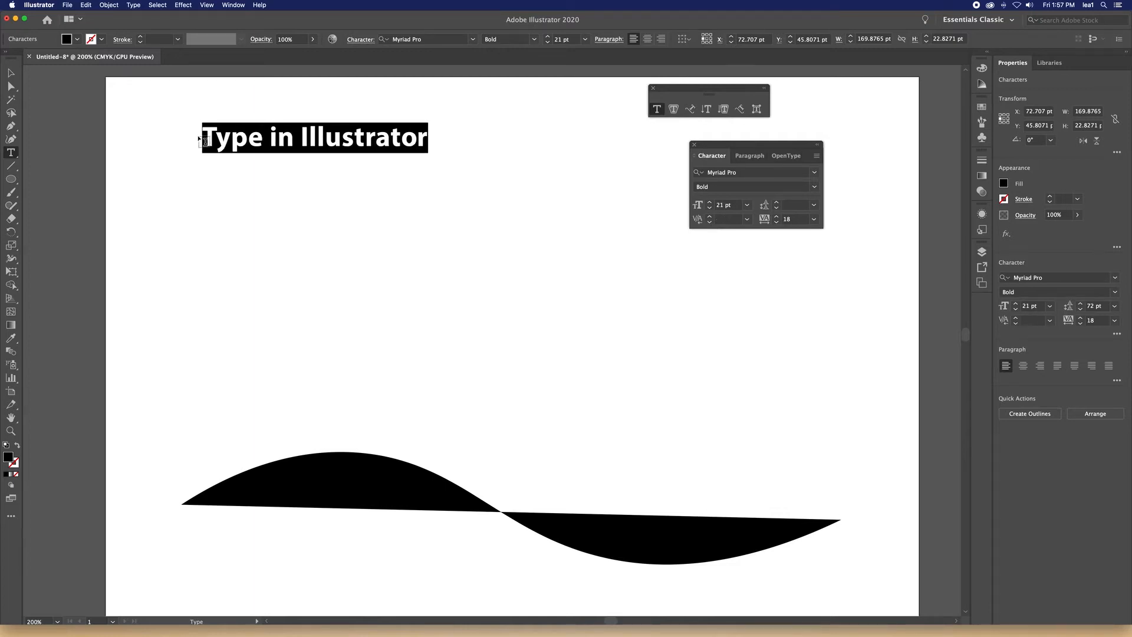
left_click(814, 220)
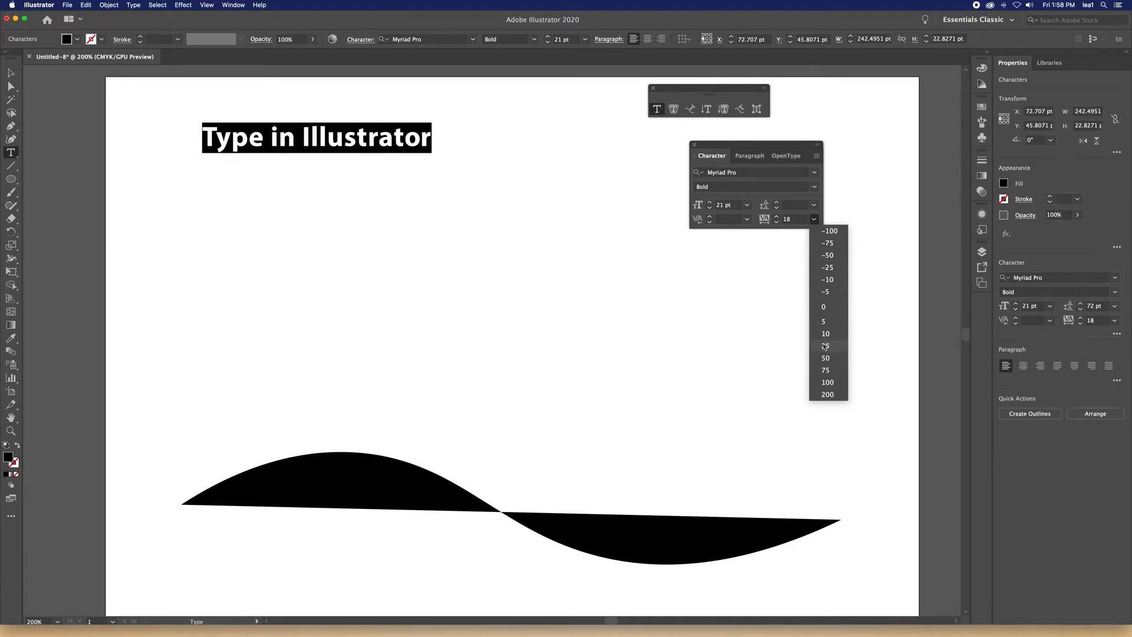
left_click(826, 347)
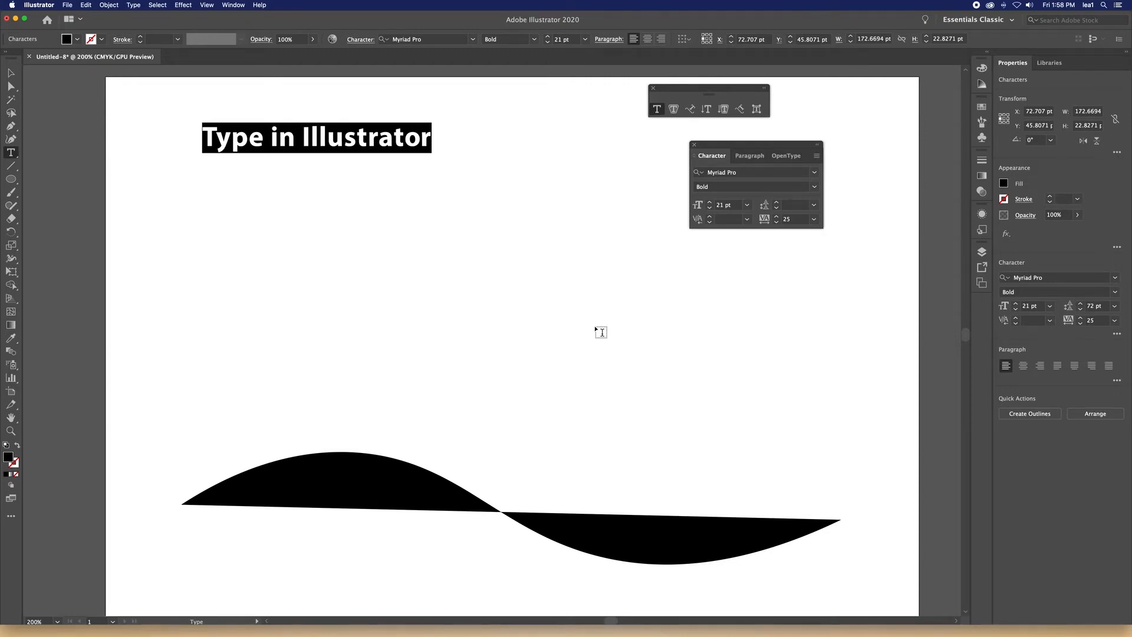
left_click(11, 73)
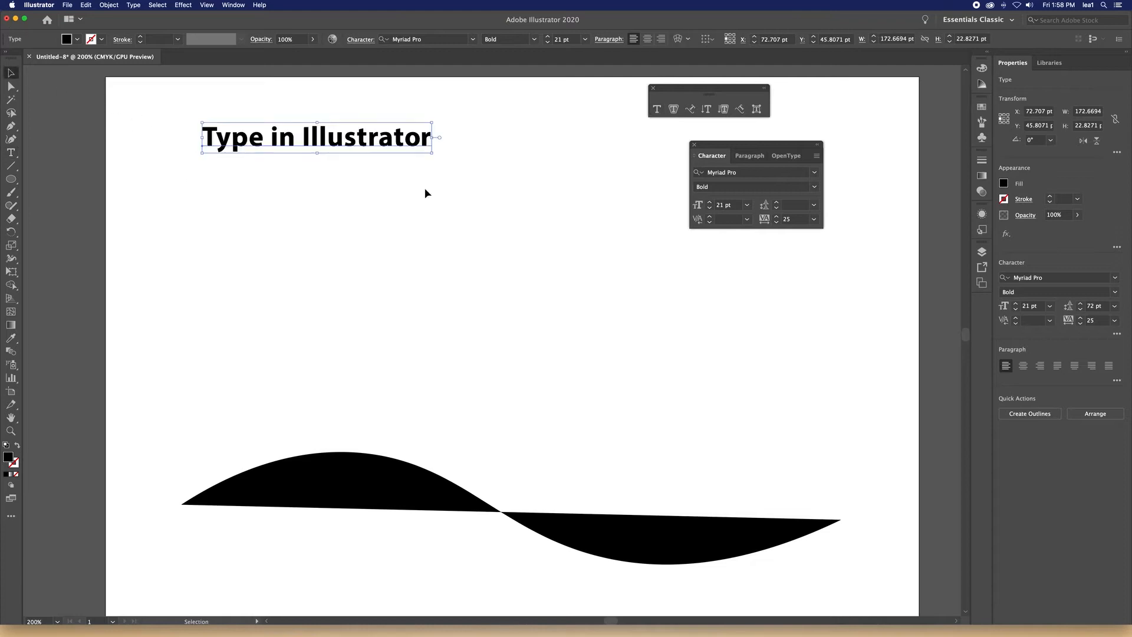
left_click_drag(362, 143, 307, 118)
Draw an area text frame about 274 by 181 pt below the heading and set its placeholder text to 12 pt.
left_click(10, 152)
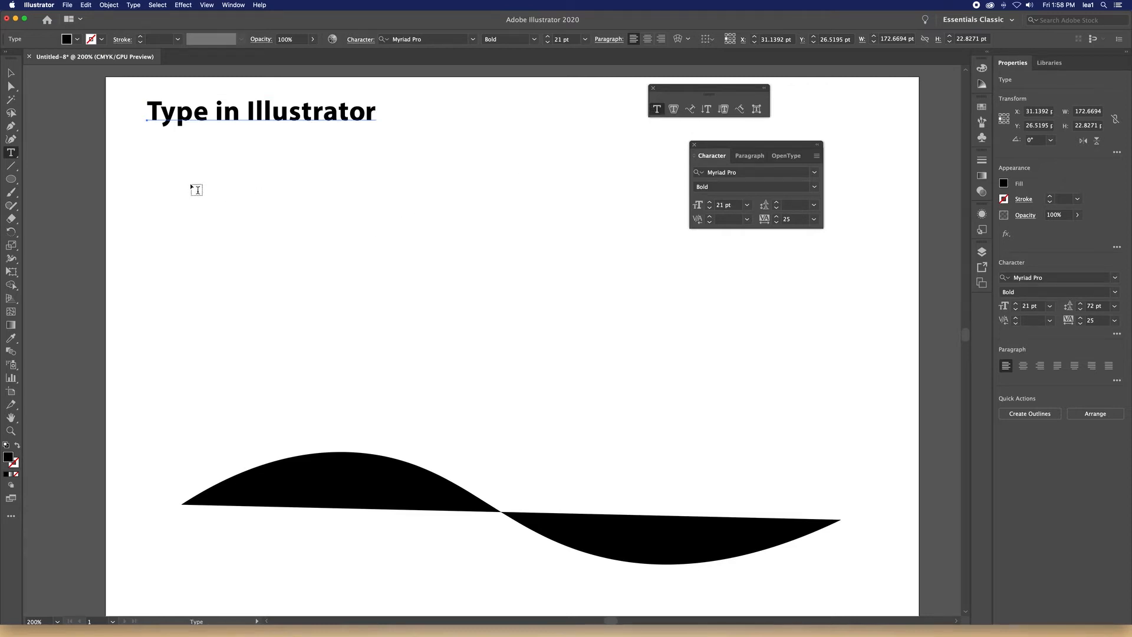
left_click_drag(160, 153, 527, 398)
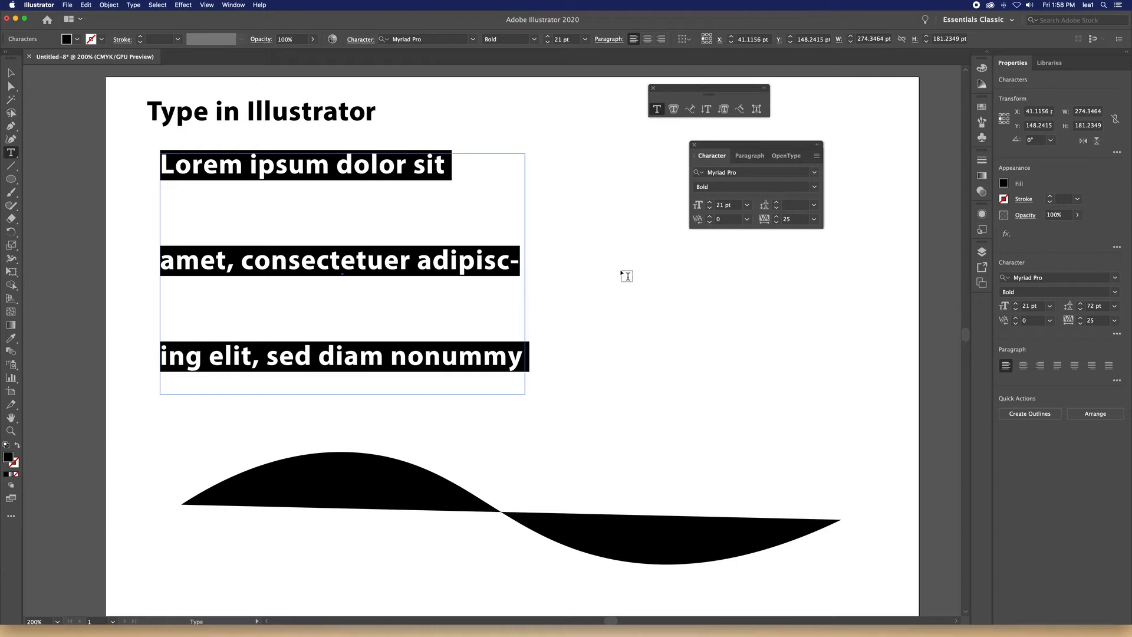
left_click(586, 40)
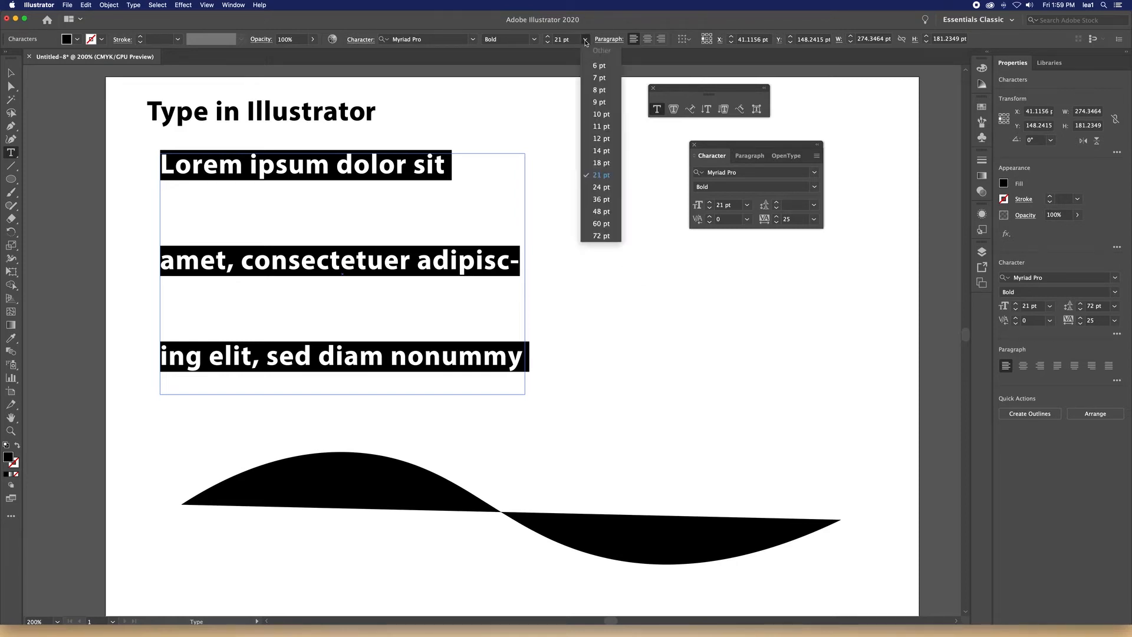
left_click(599, 139)
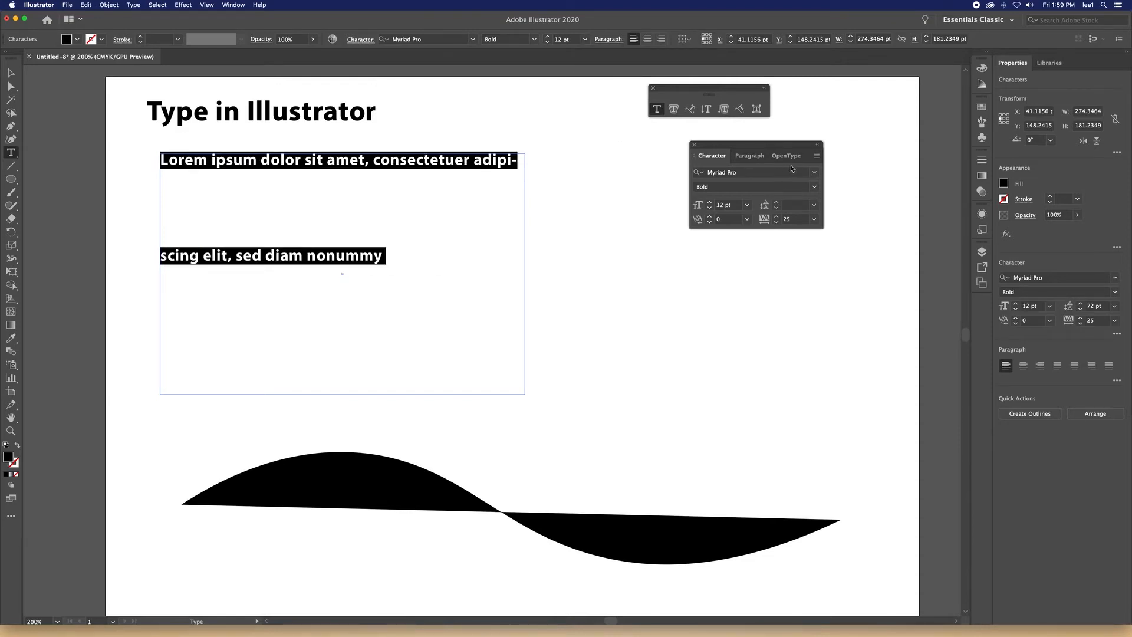
Set the paragraph text's leading to Auto and deselect the text.
left_click(814, 206)
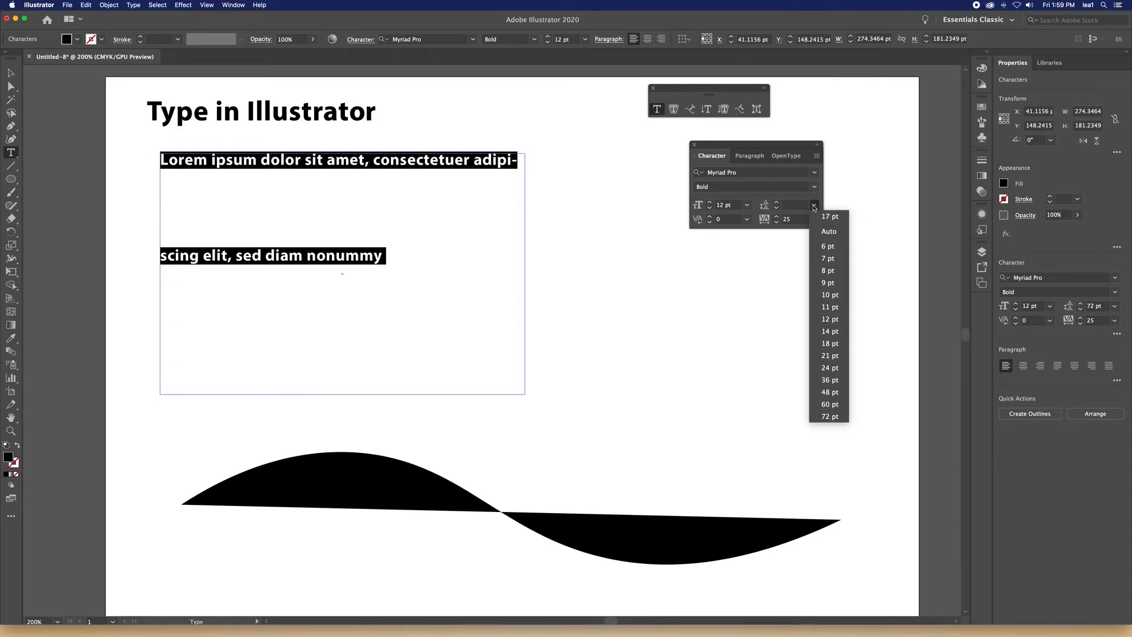
left_click(832, 232)
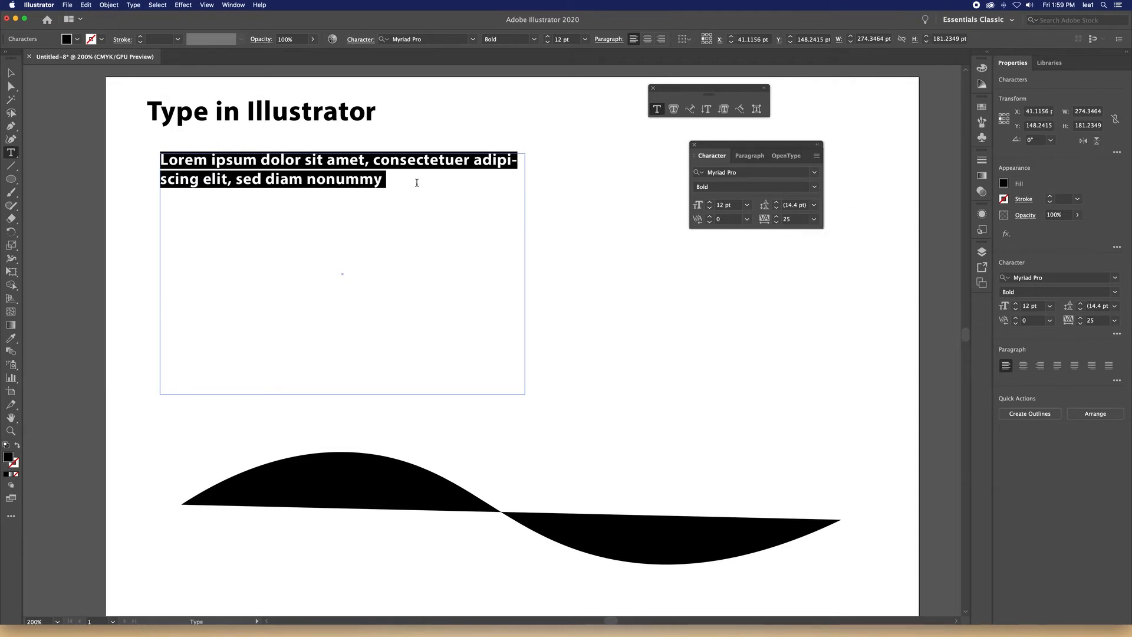
left_click(399, 181)
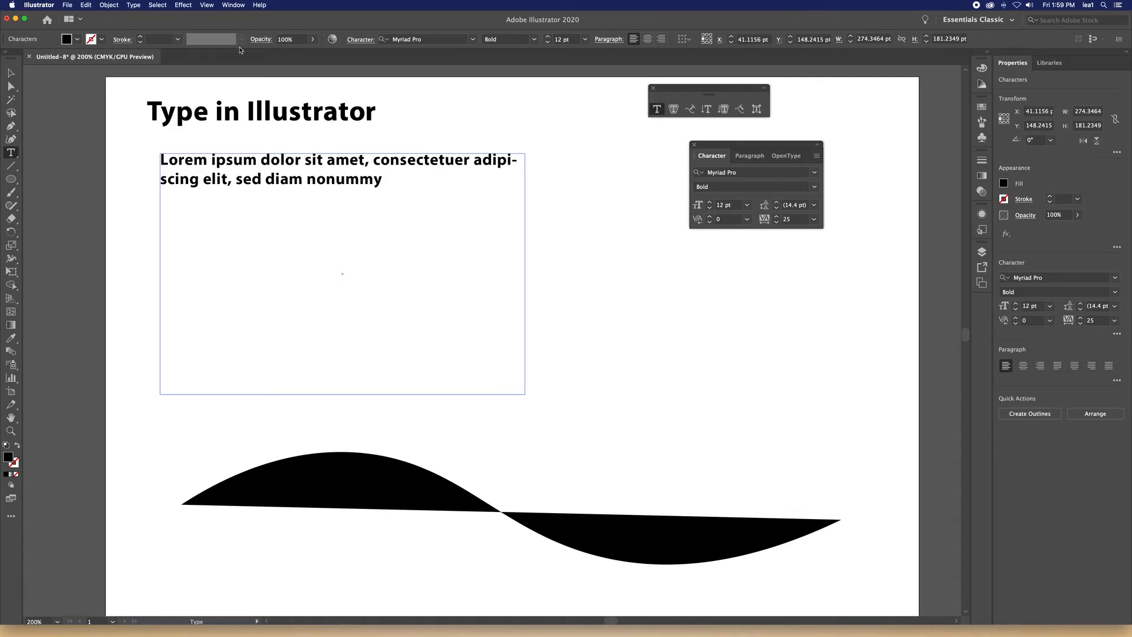
Fill the text frame with additional placeholder text and begin a new paragraph after "sed diam nonummy".
left_click(135, 4)
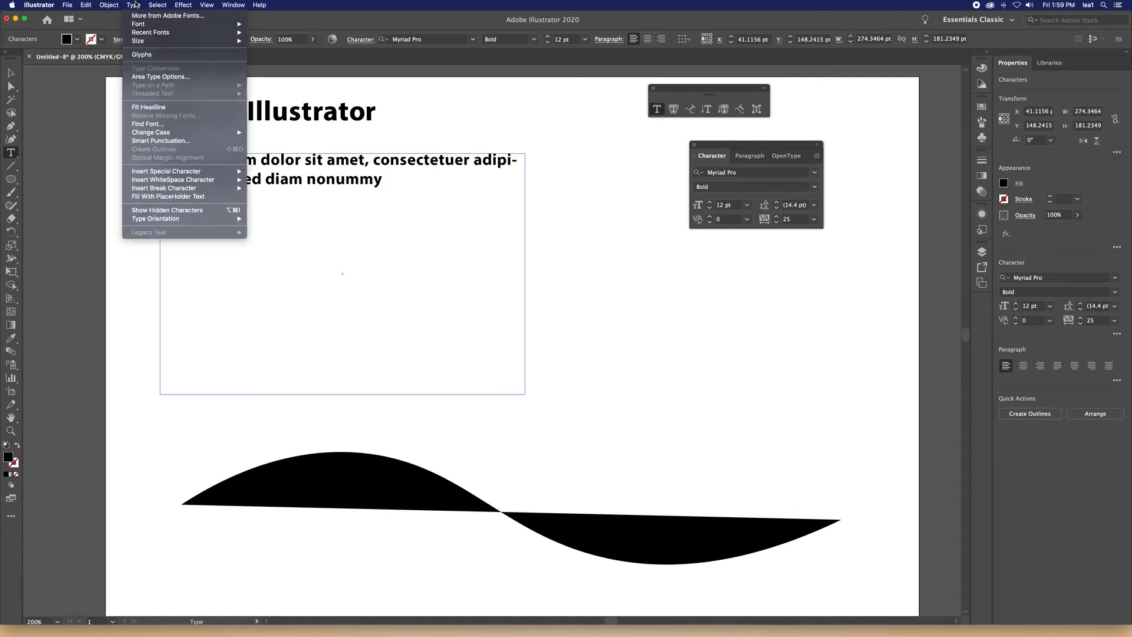
left_click(181, 196)
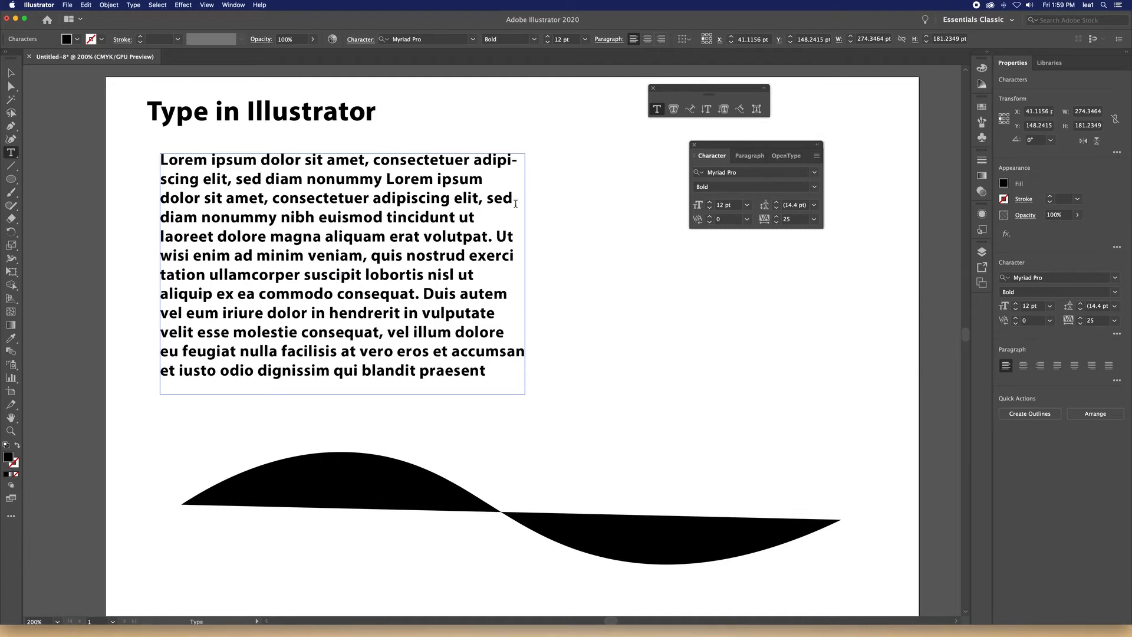
key("Return")
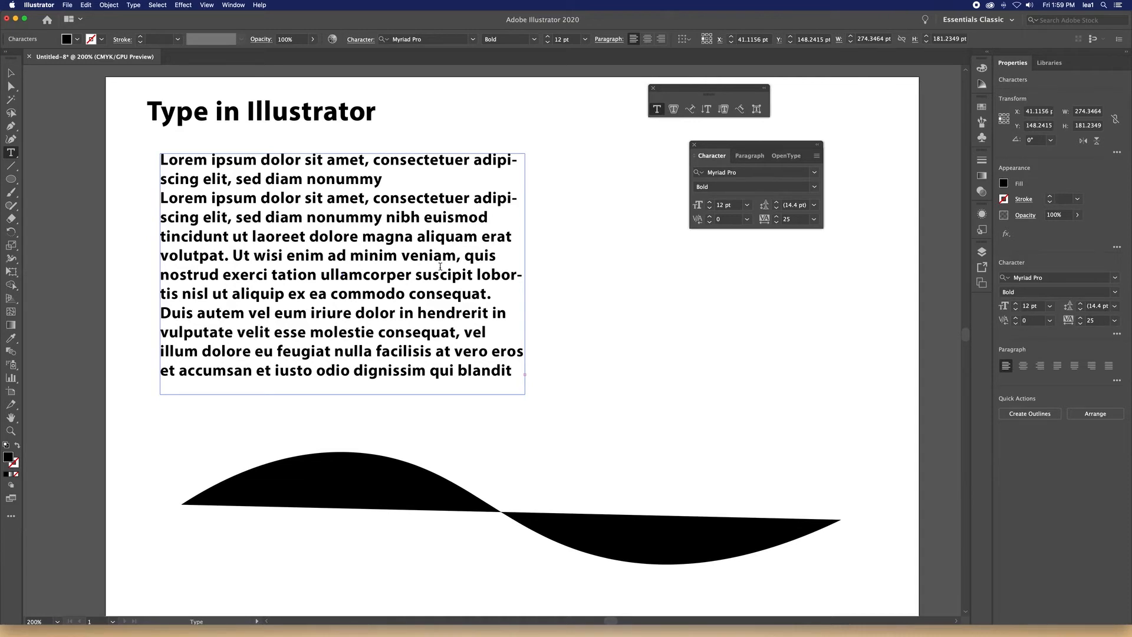
Set the leading of all text in the paragraph frame to 16 pt and deselect the text.
key("super")
key("super+a")
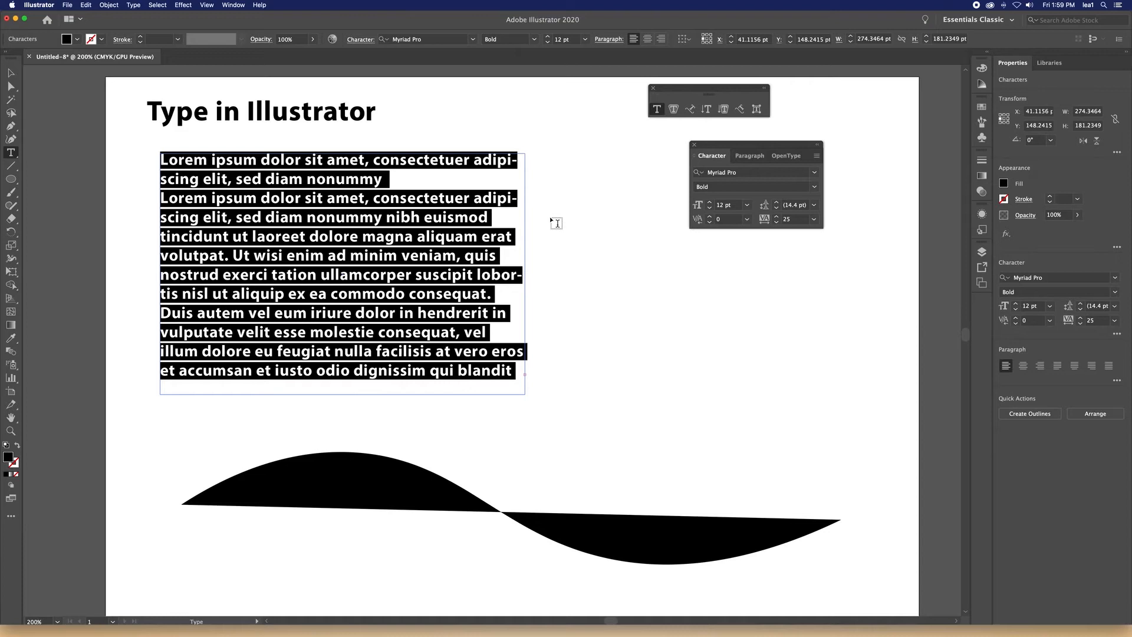
left_click(777, 207)
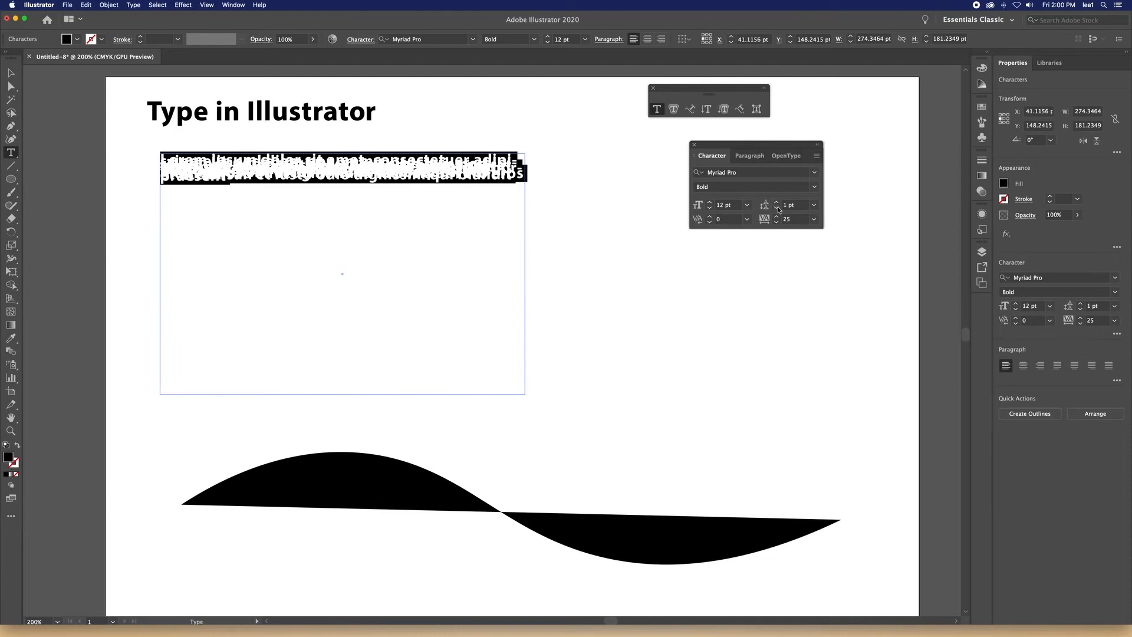
left_click(777, 206)
left_click(814, 205)
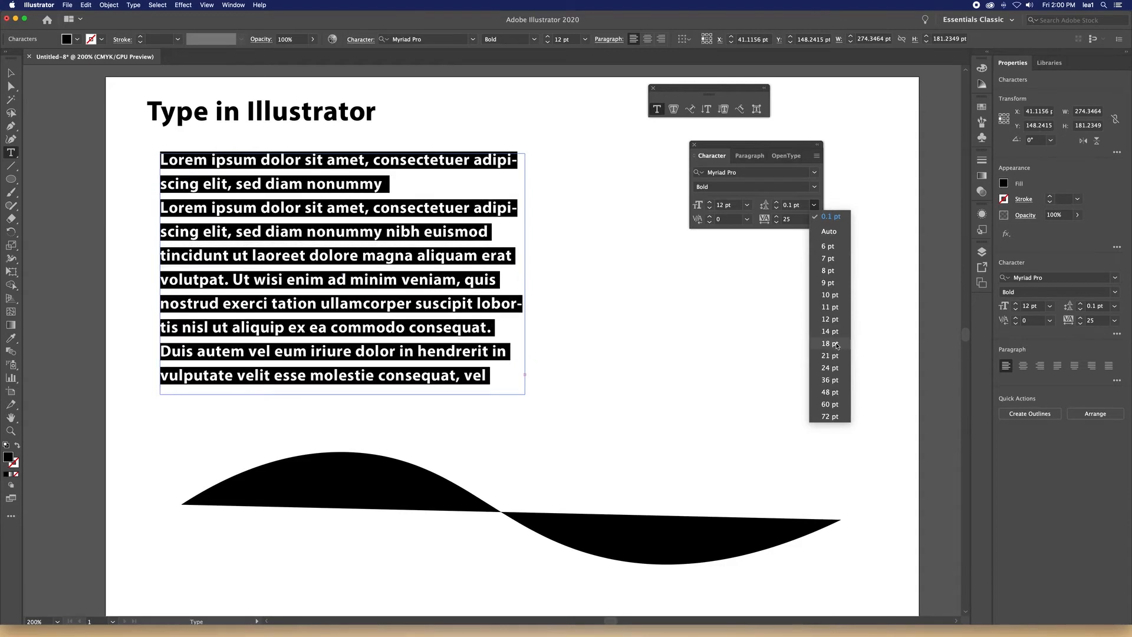
left_click(835, 344)
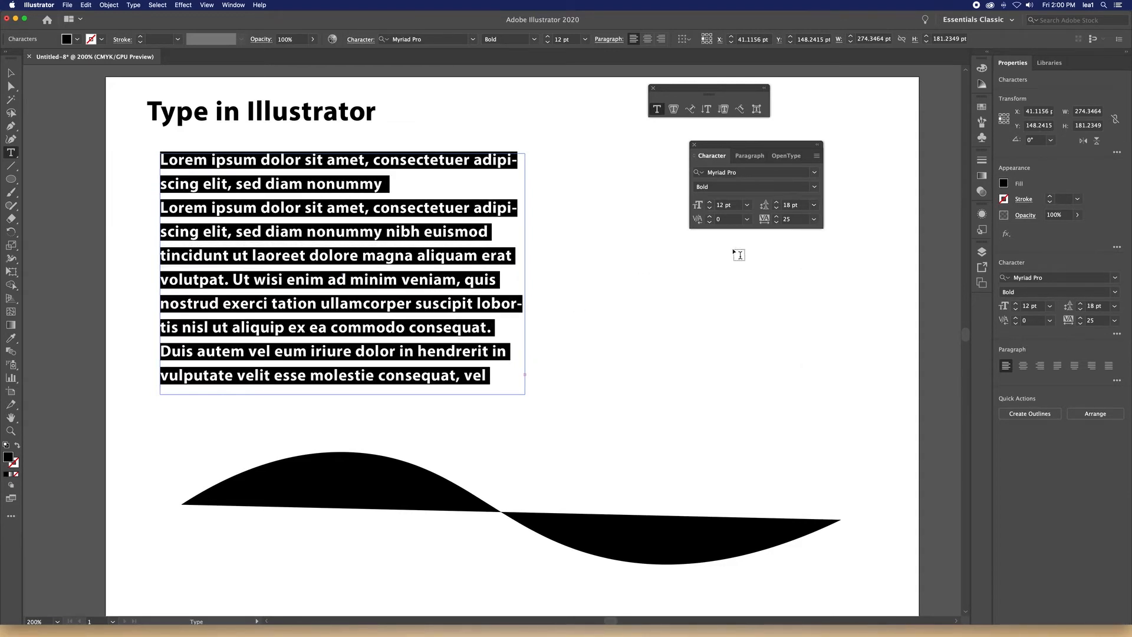
left_click(777, 209)
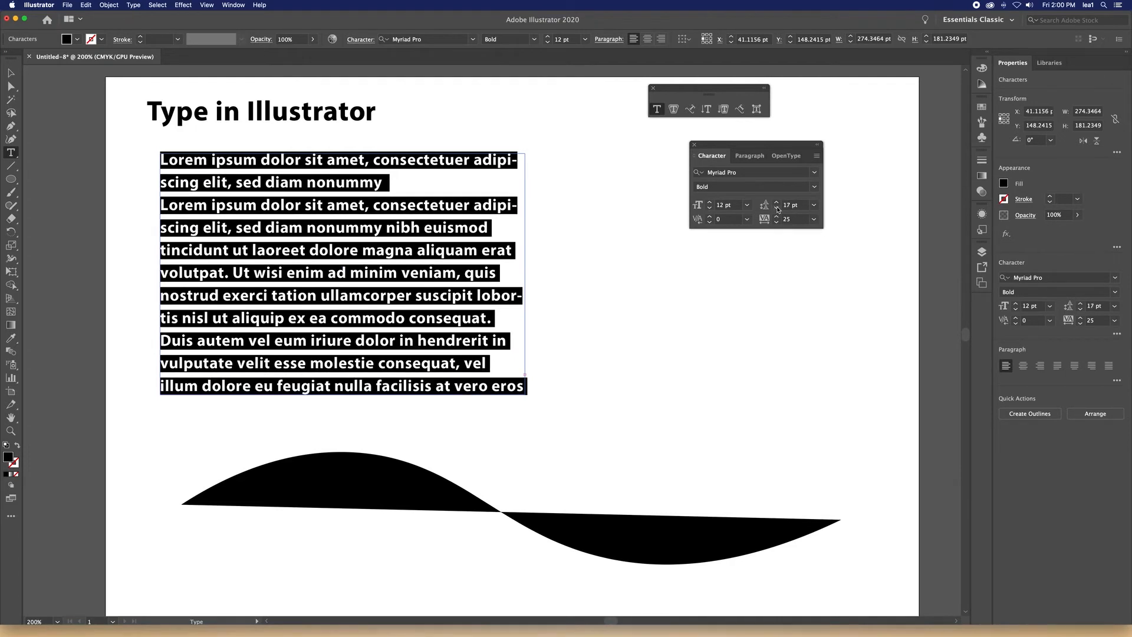
left_click(777, 209)
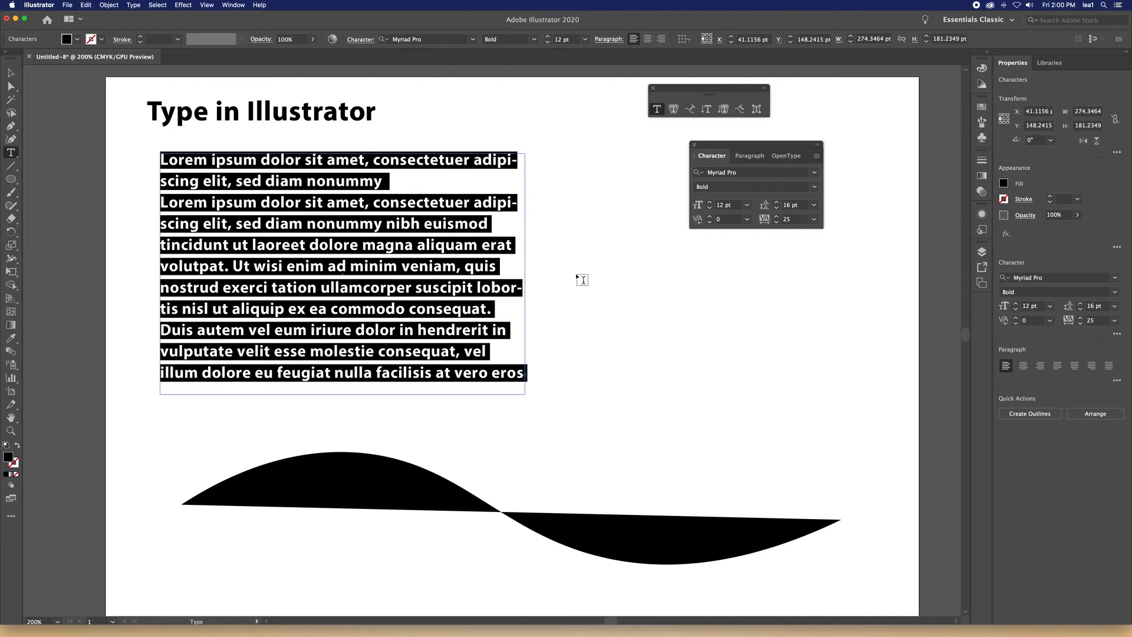
key("Escape")
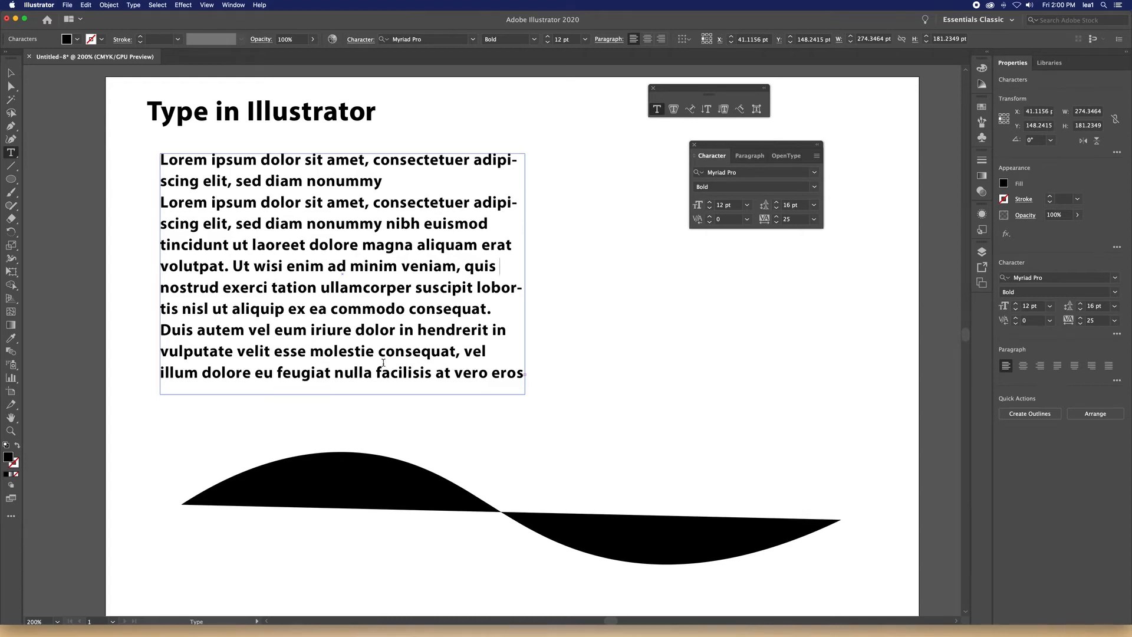
Set the tracking of all the paragraph text to 0 and deselect it.
key("super+a")
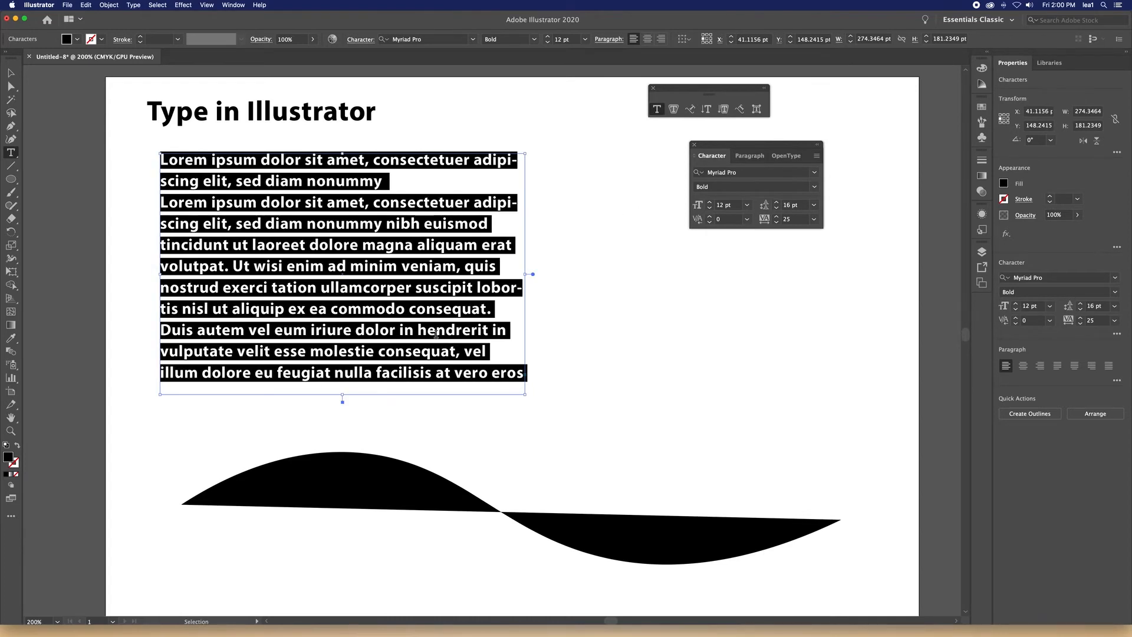
left_click(813, 219)
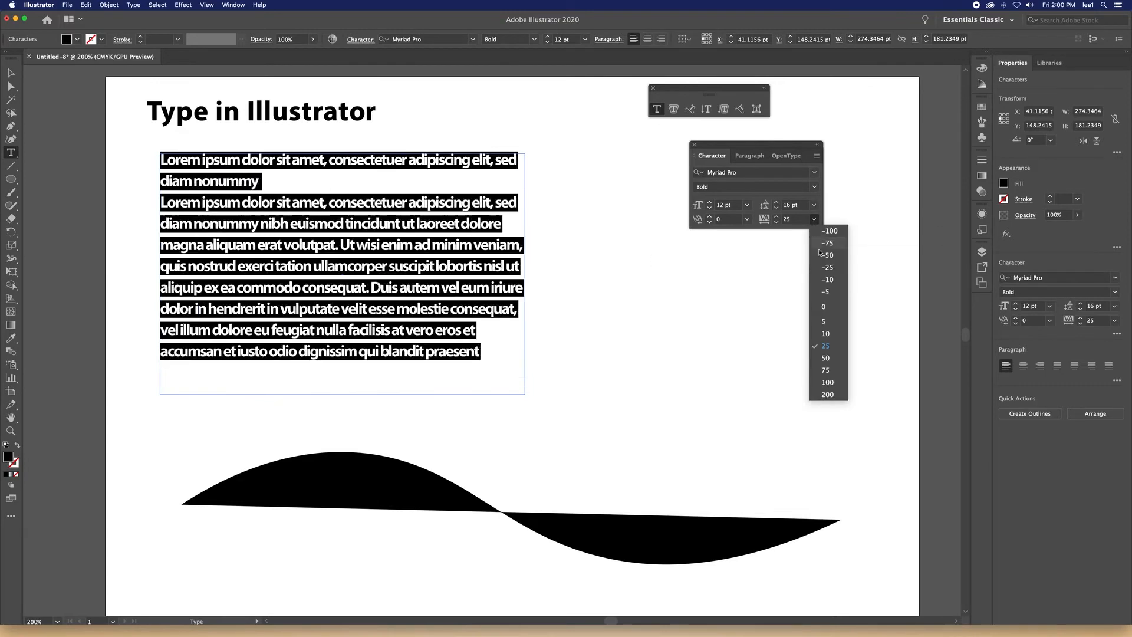
left_click(824, 307)
left_click(510, 343)
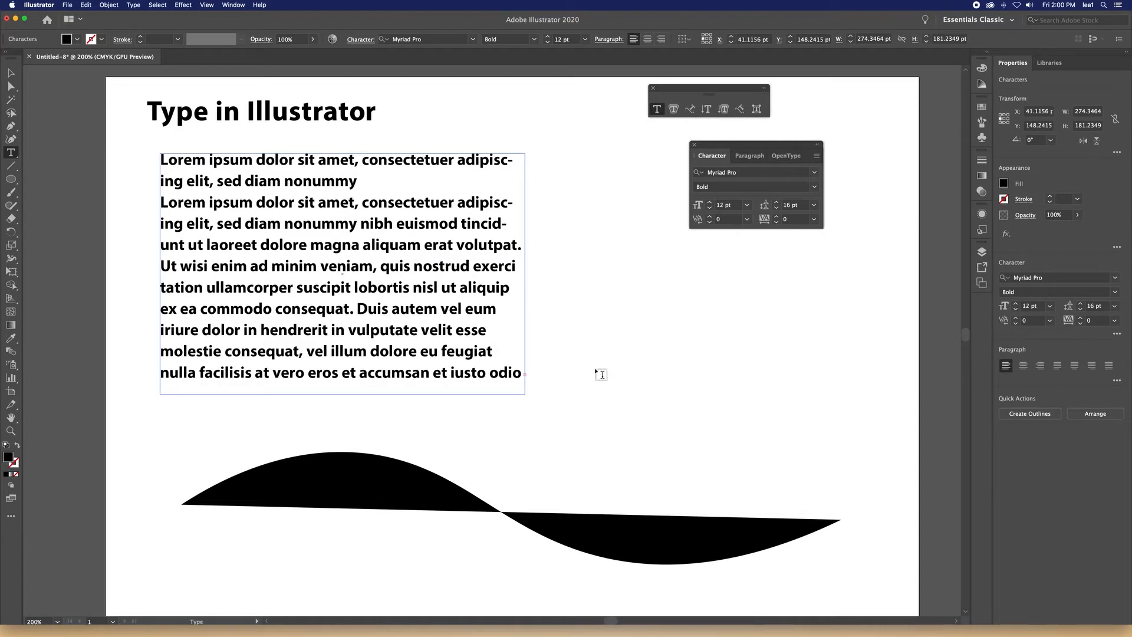
Try centre, right and justified alignment on the paragraph text and return it to left alignment.
left_click_drag(519, 371, 160, 159)
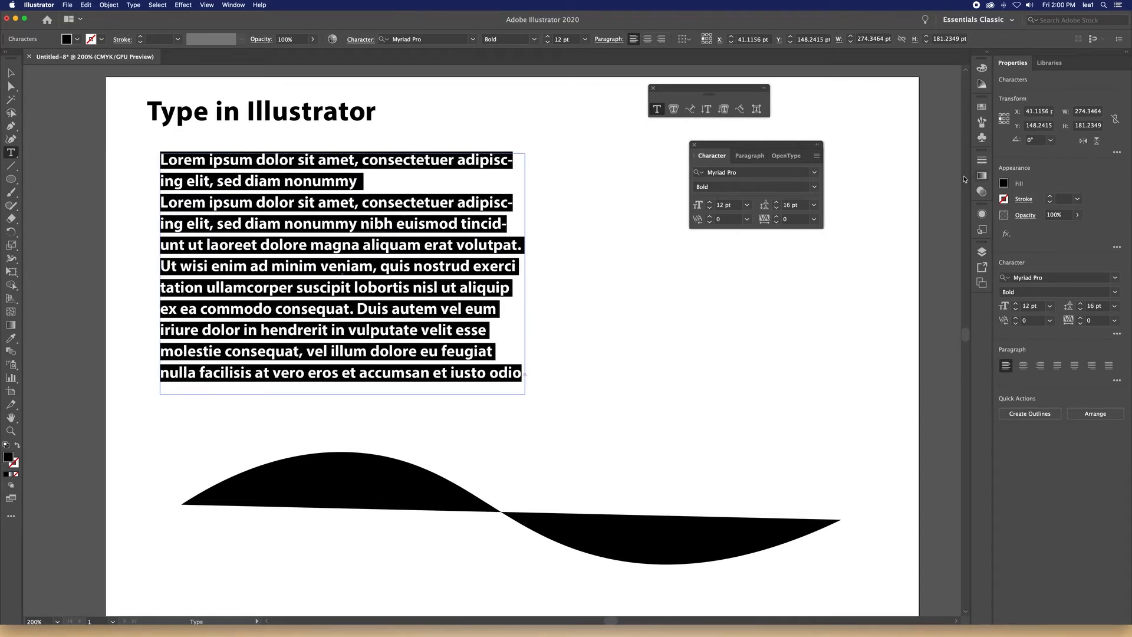
left_click(748, 155)
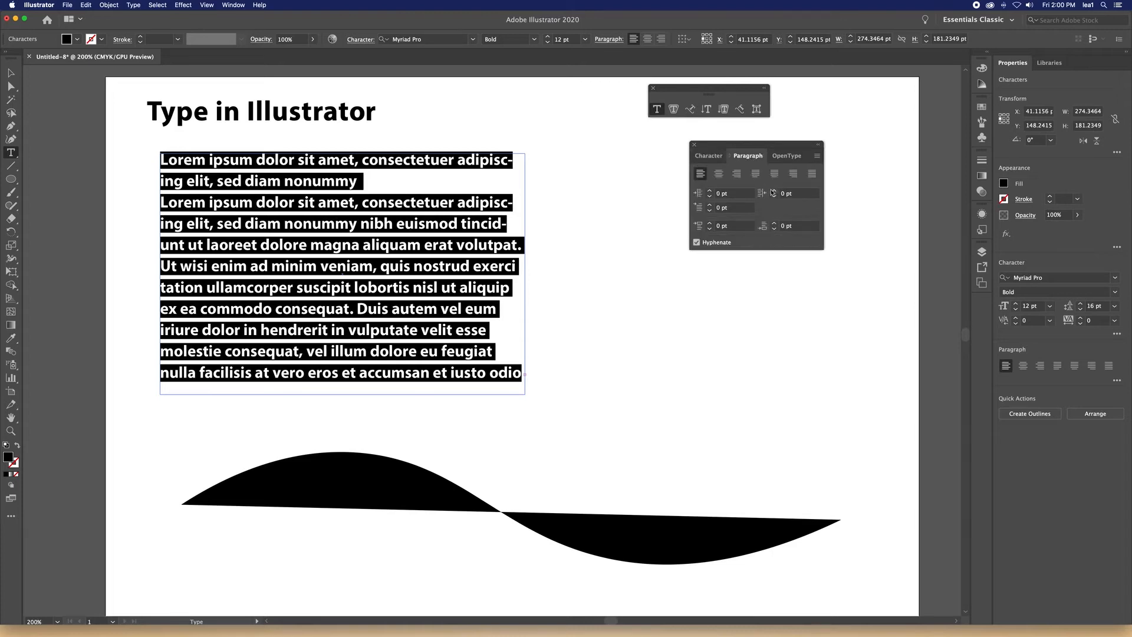
left_click(719, 174)
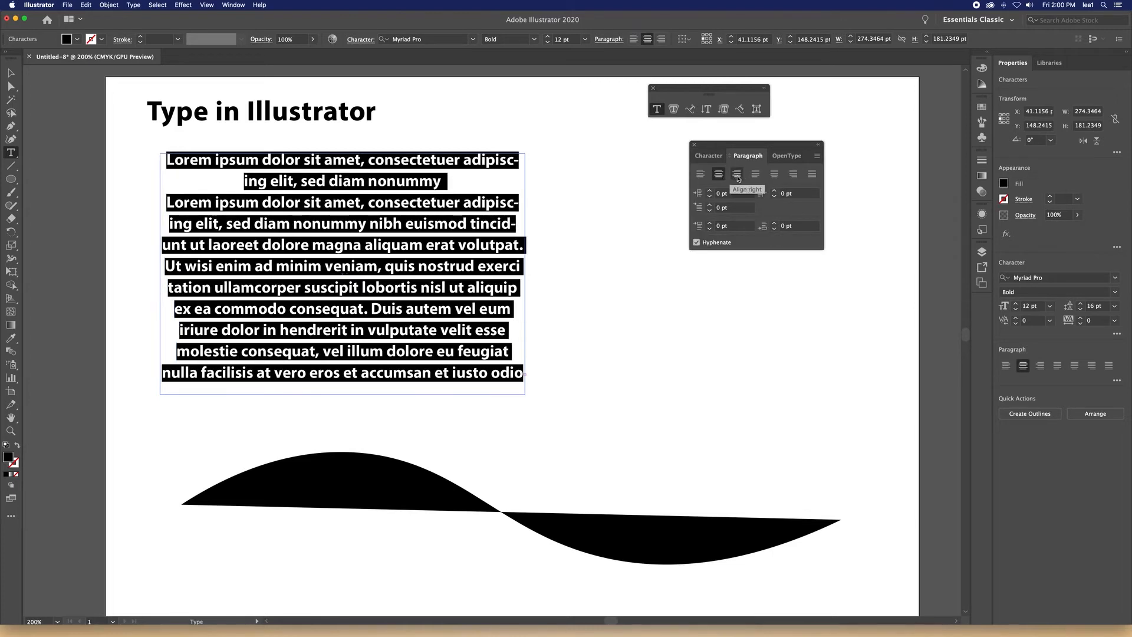
left_click(737, 174)
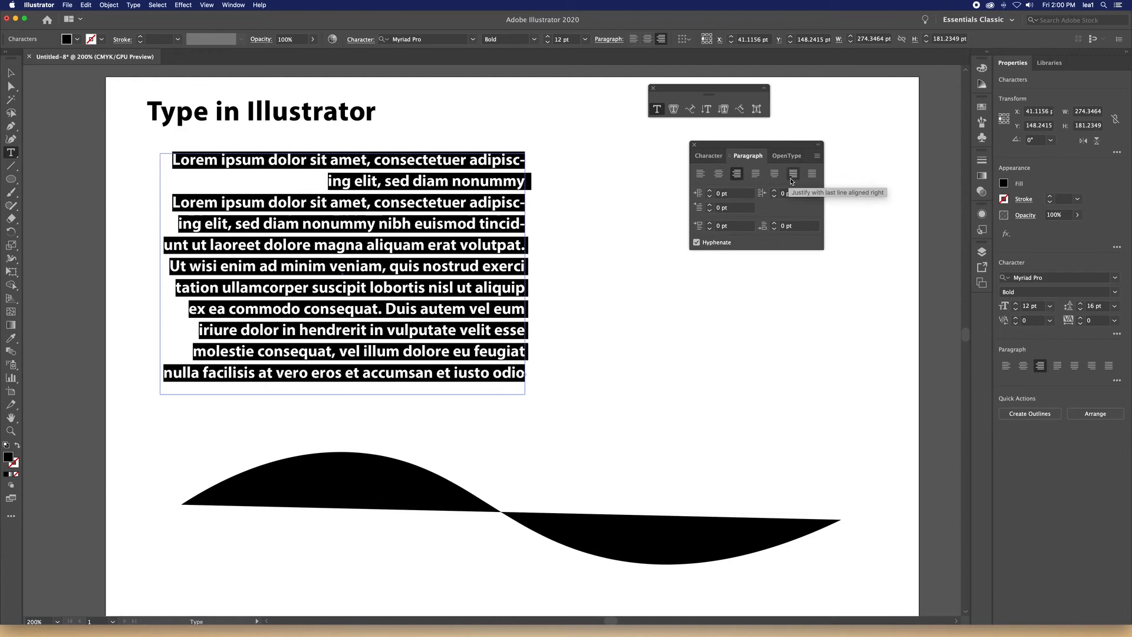
left_click(755, 173)
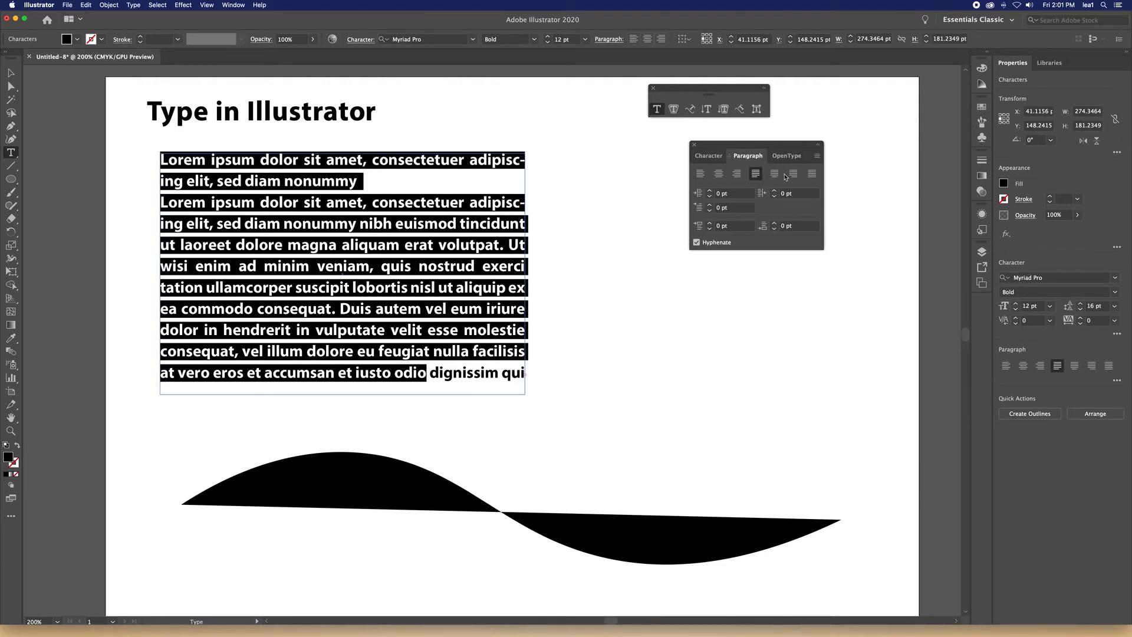
left_click(701, 173)
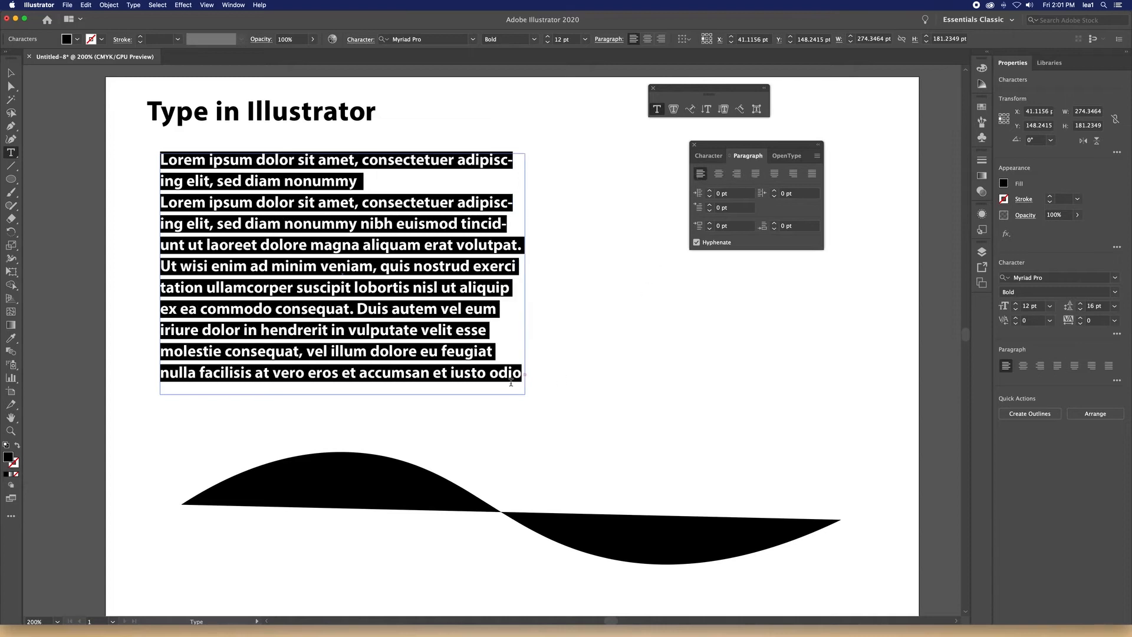
left_click(496, 309)
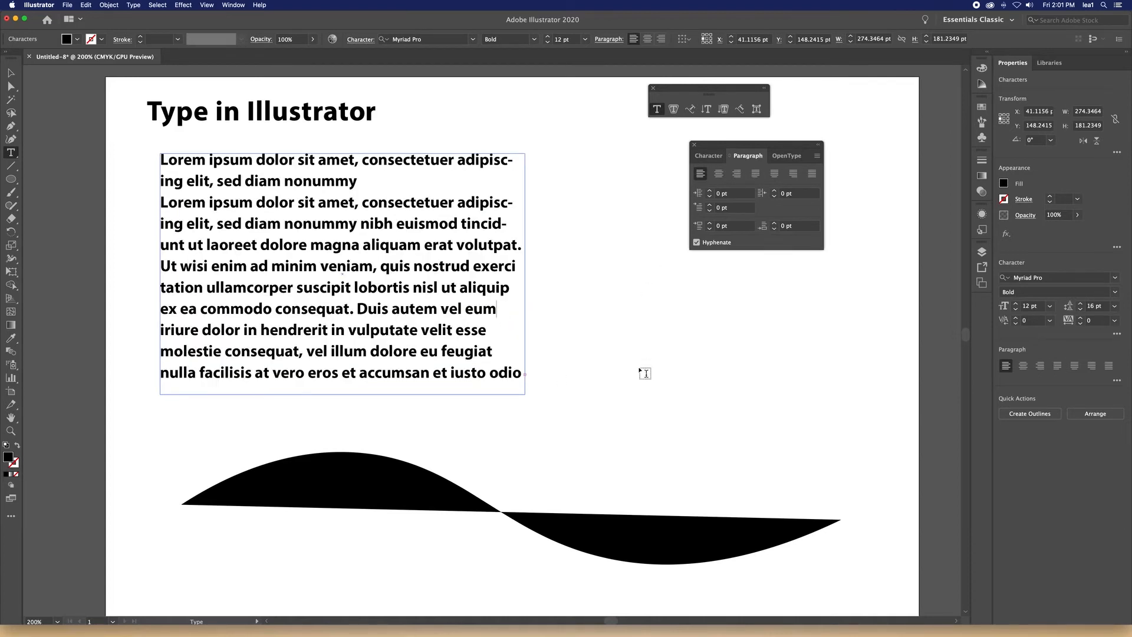
Select all the visible paragraph text and set its first-line left indent to 12 pt.
left_click(523, 374)
key("shift+Left")
left_click_drag(501, 362, 158, 160)
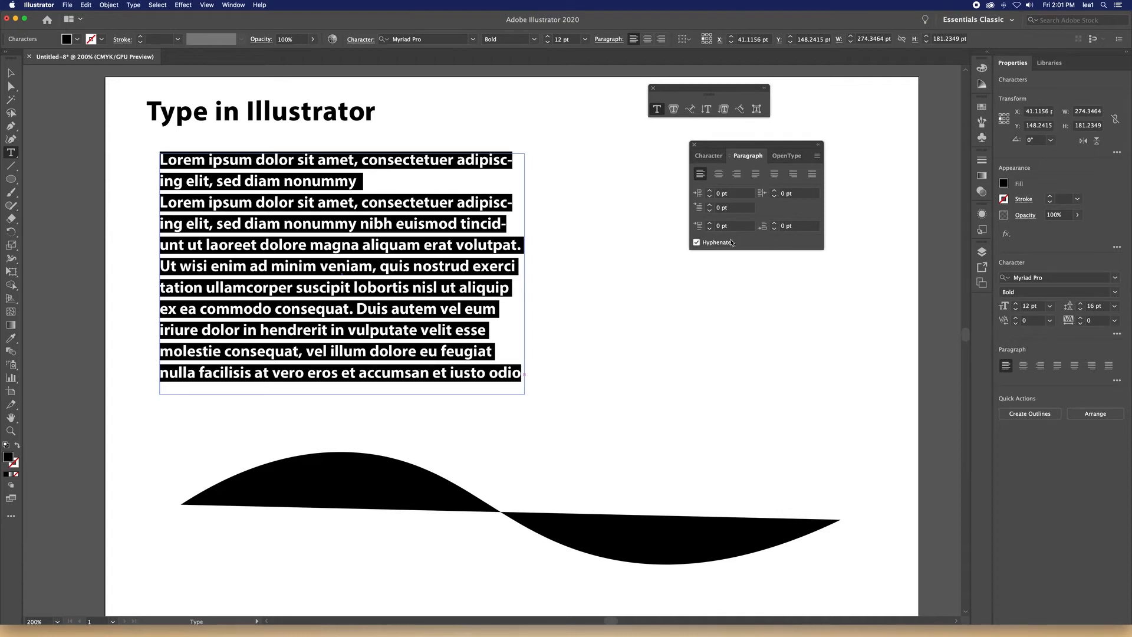
left_click(710, 206)
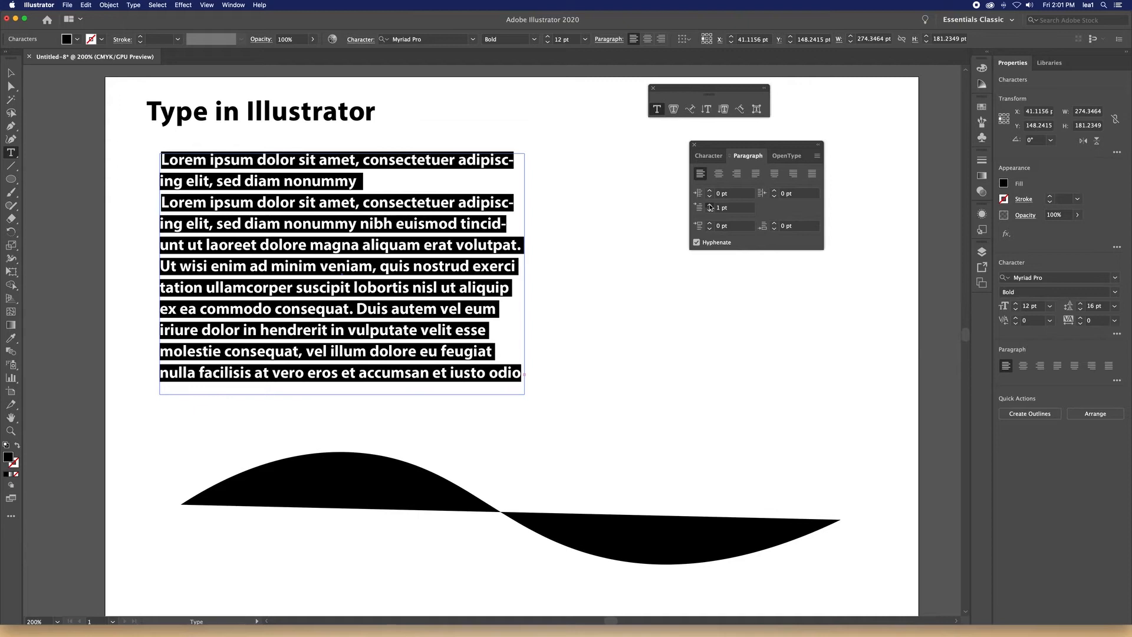
left_click(710, 205)
left_click(710, 205)
left_click(710, 205)
left_click(710, 205)
left_click(710, 205)
left_click(710, 205)
left_click(710, 205)
left_click(710, 205)
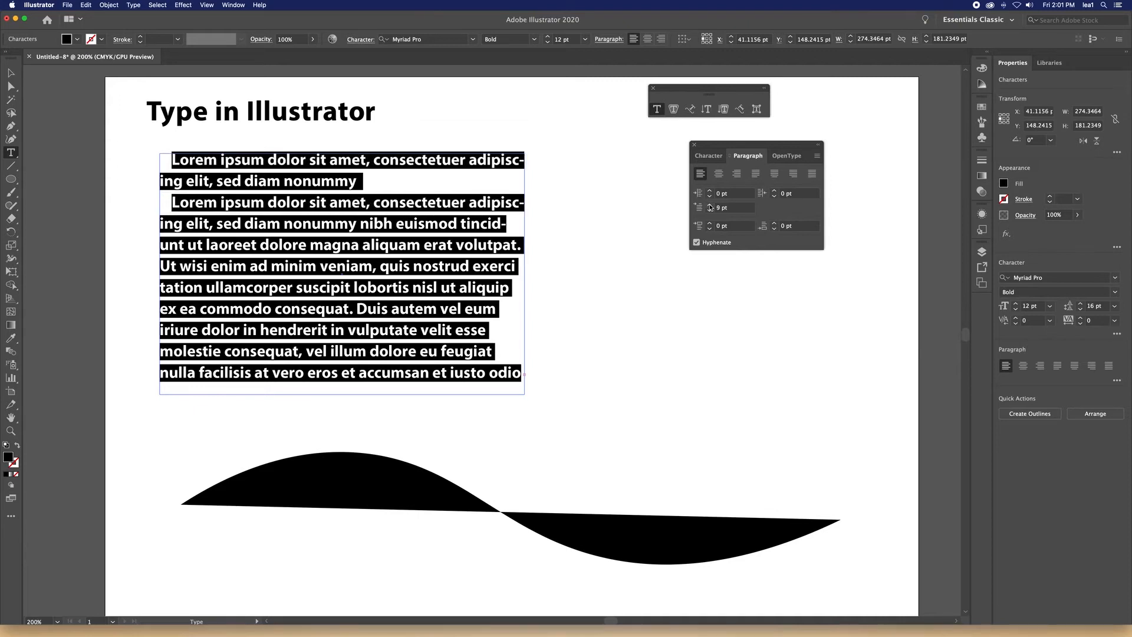
left_click(710, 205)
left_click(709, 205)
left_click(710, 205)
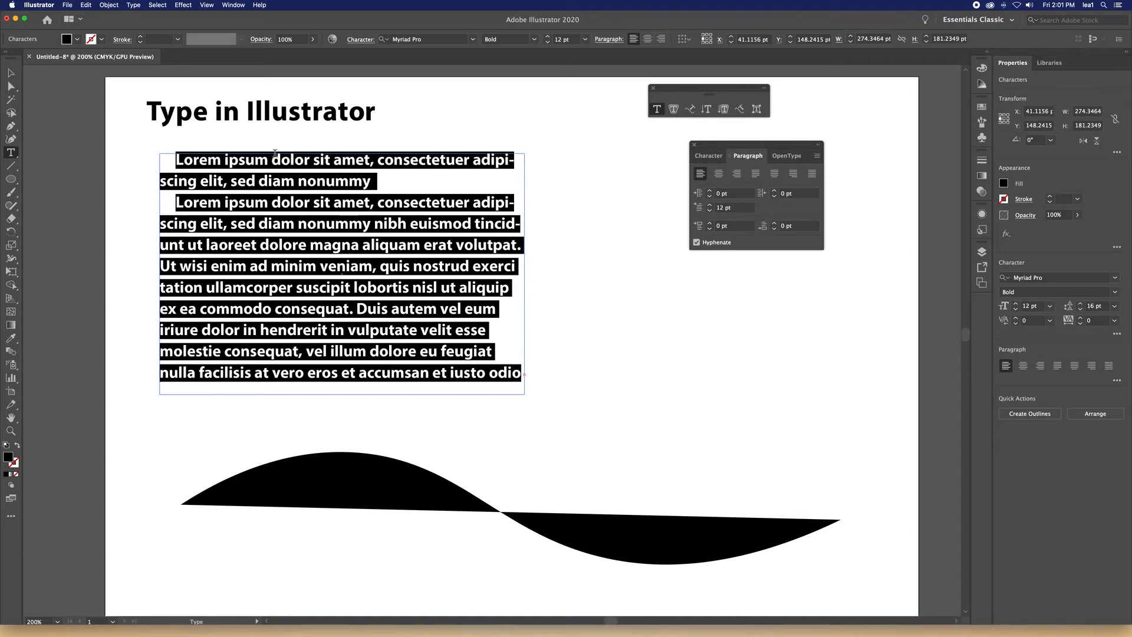
Try a first-line left indent of -3 pt on the selected paragraphs and reset it to 0 pt.
left_click(710, 211)
left_click(710, 211)
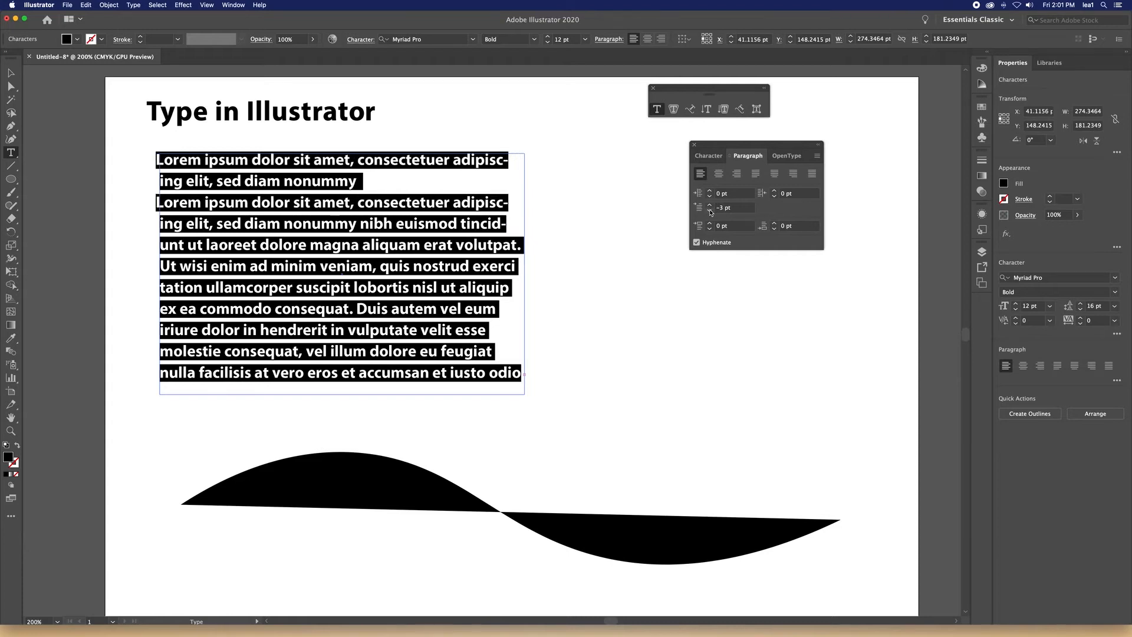
left_click(710, 205)
left_click(710, 205)
left_click(710, 205)
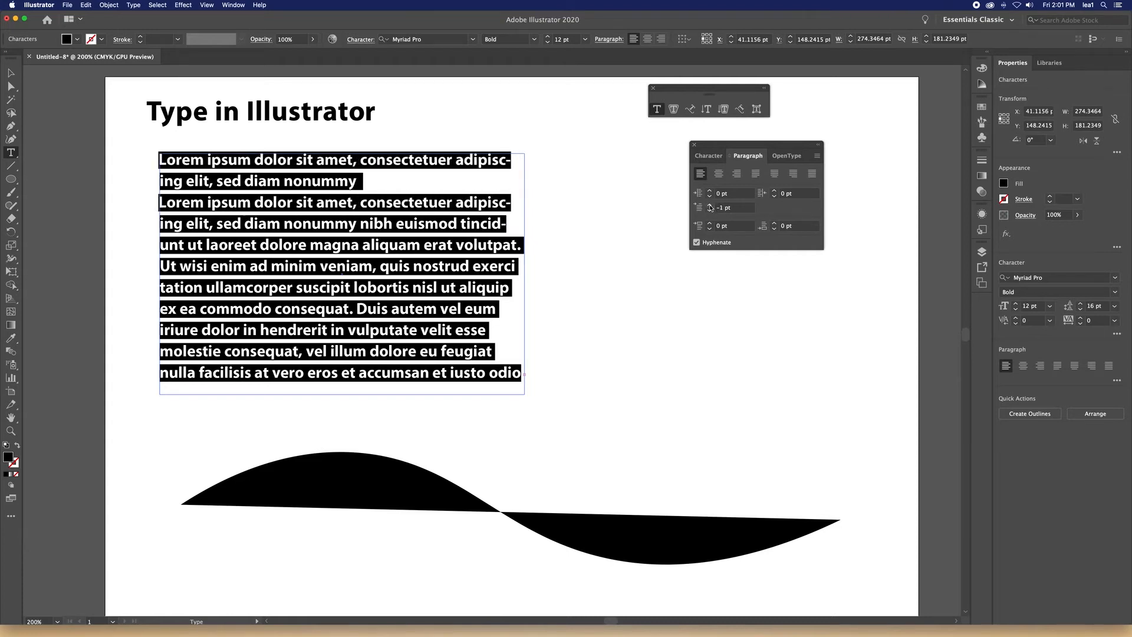
left_click(711, 205)
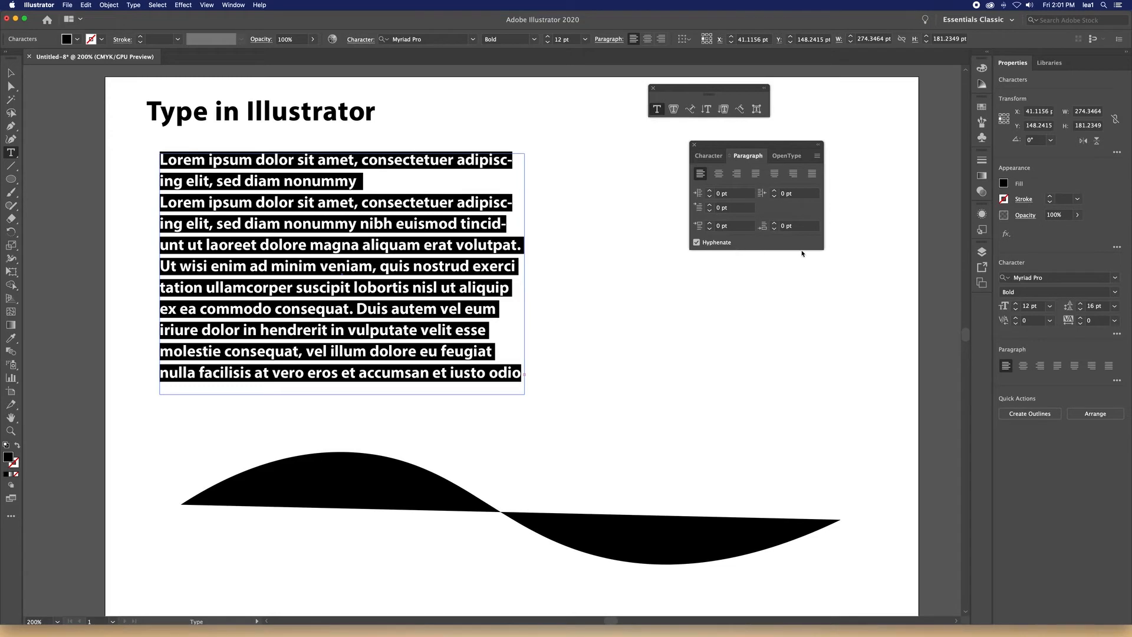
Set the space before paragraph to 15 pt for the selected paragraphs and deselect the text.
left_click(710, 224)
left_click(710, 224)
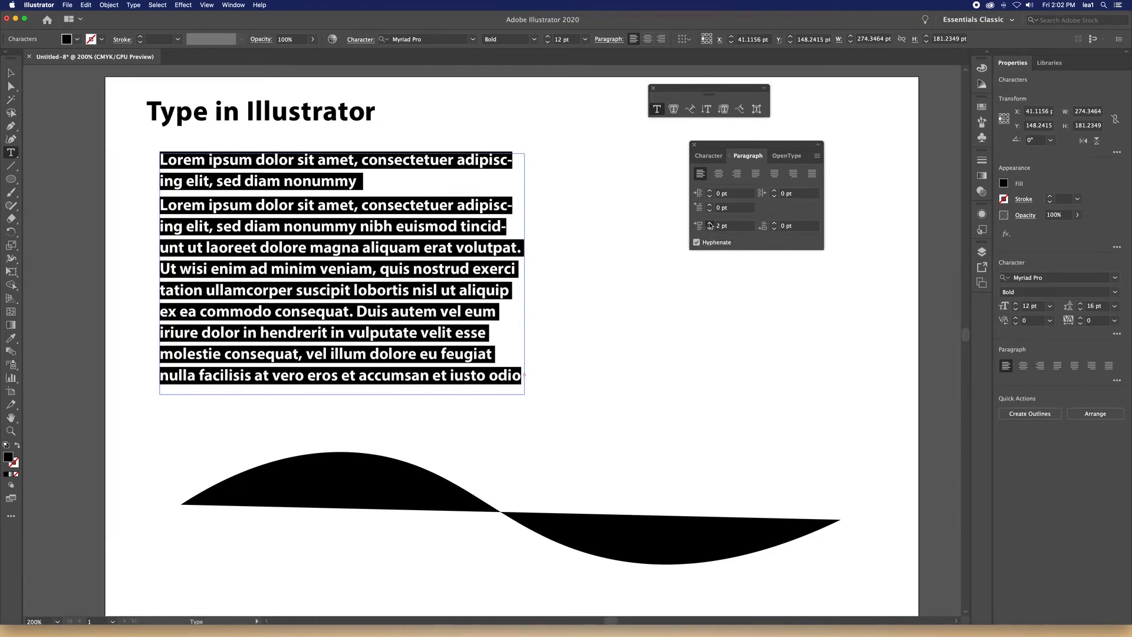
left_click(710, 223)
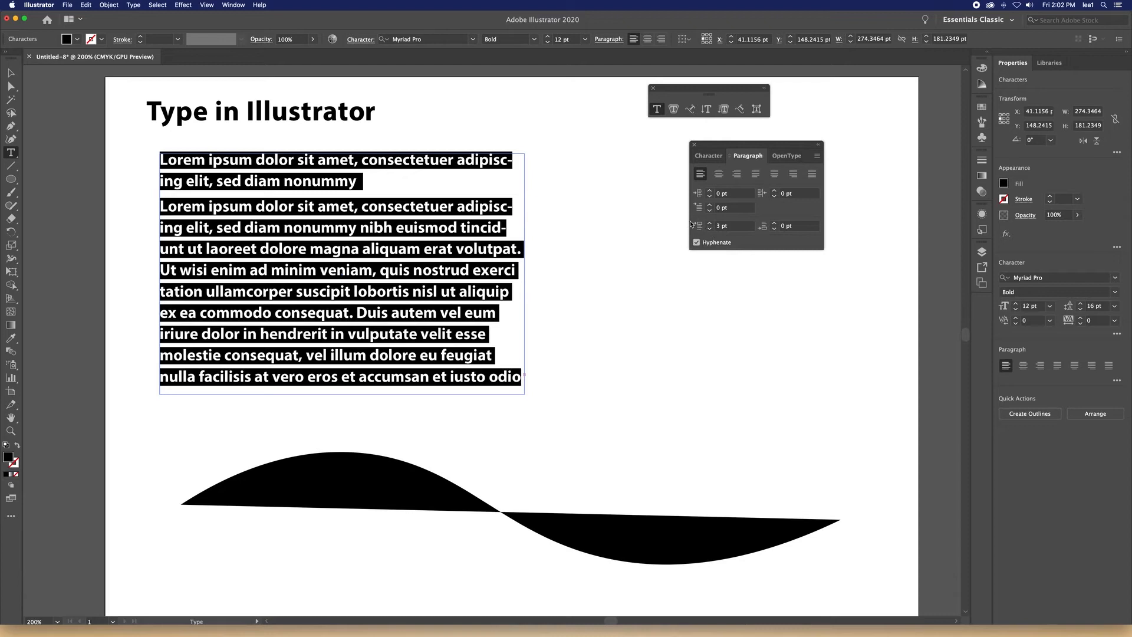
left_click(710, 224)
left_click(710, 224)
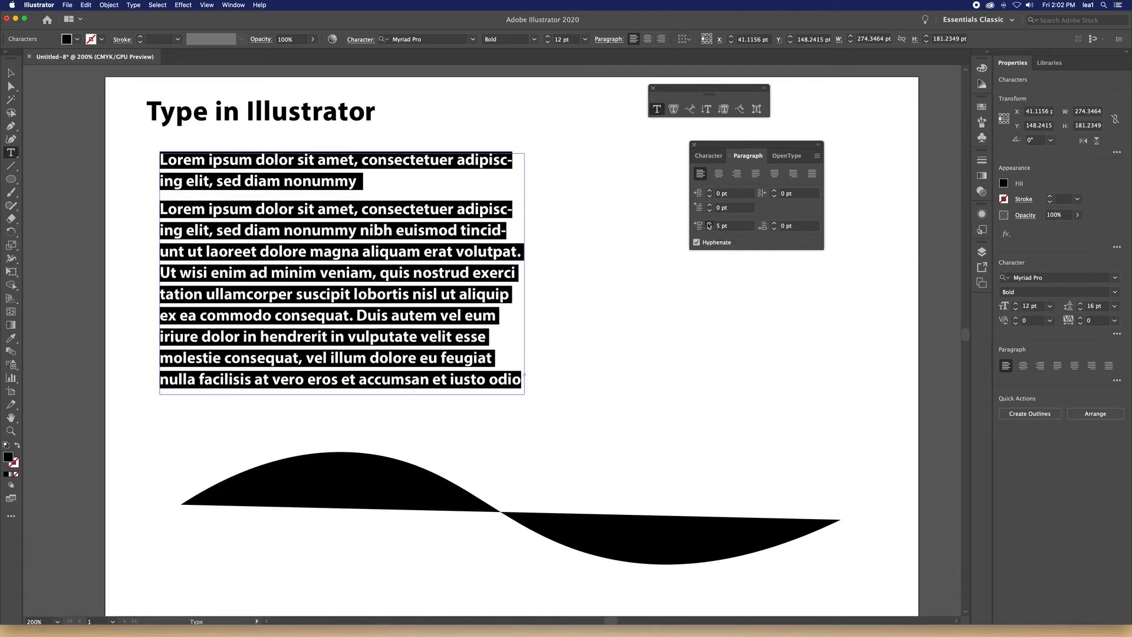
left_click(710, 223)
left_click(710, 223)
left_click(710, 223)
left_click(710, 224)
left_click(709, 224)
left_click(710, 223)
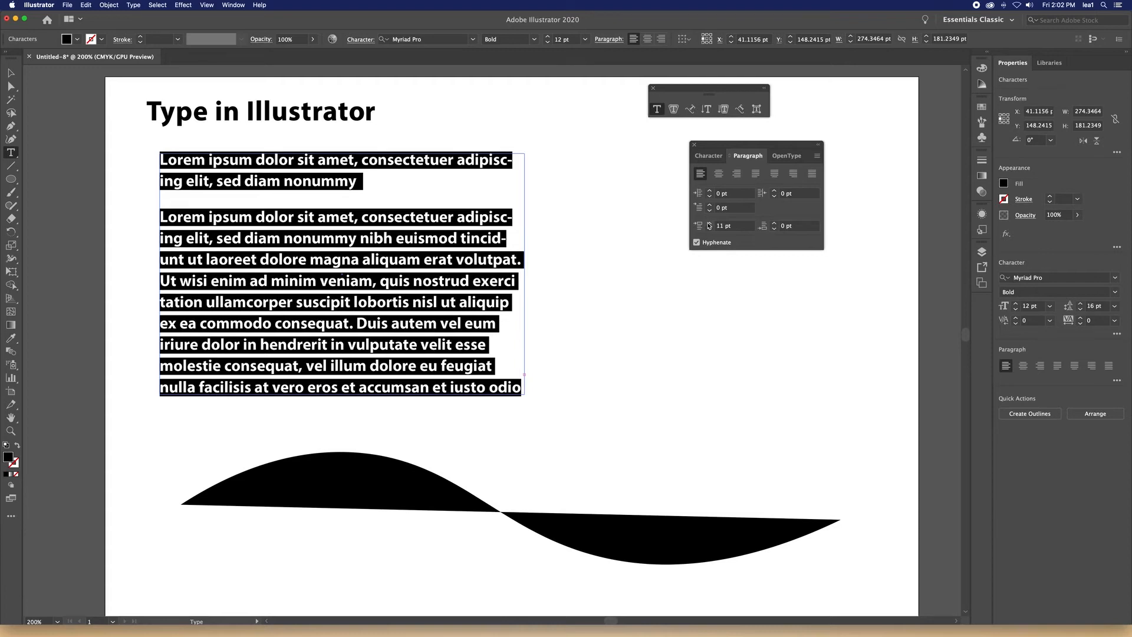
left_click(710, 224)
left_click(710, 224)
left_click(709, 224)
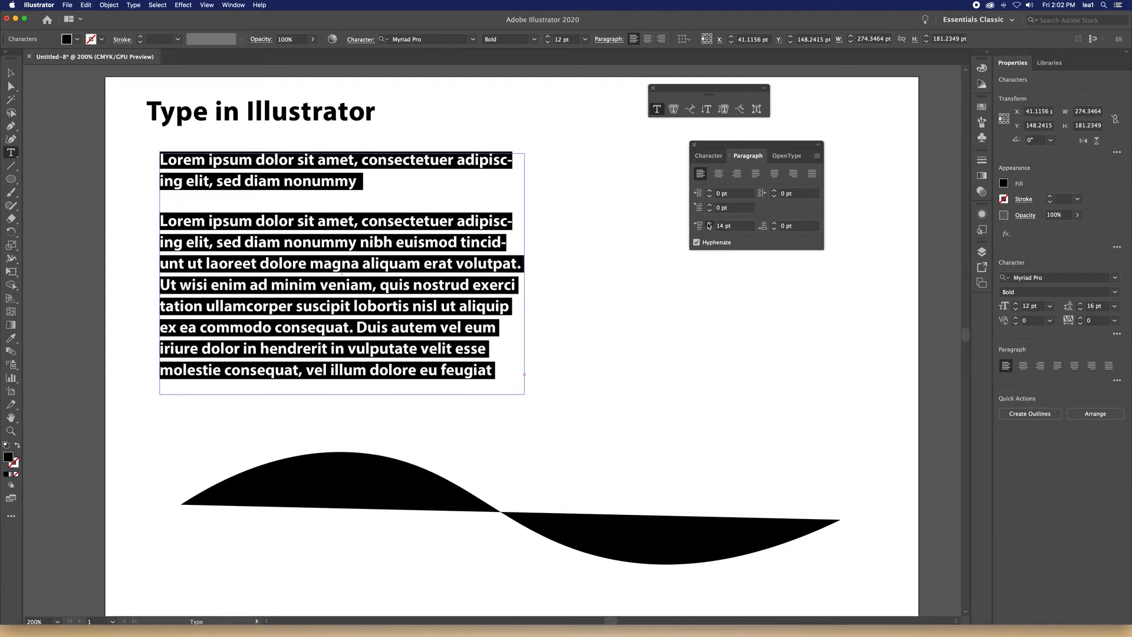
left_click(710, 224)
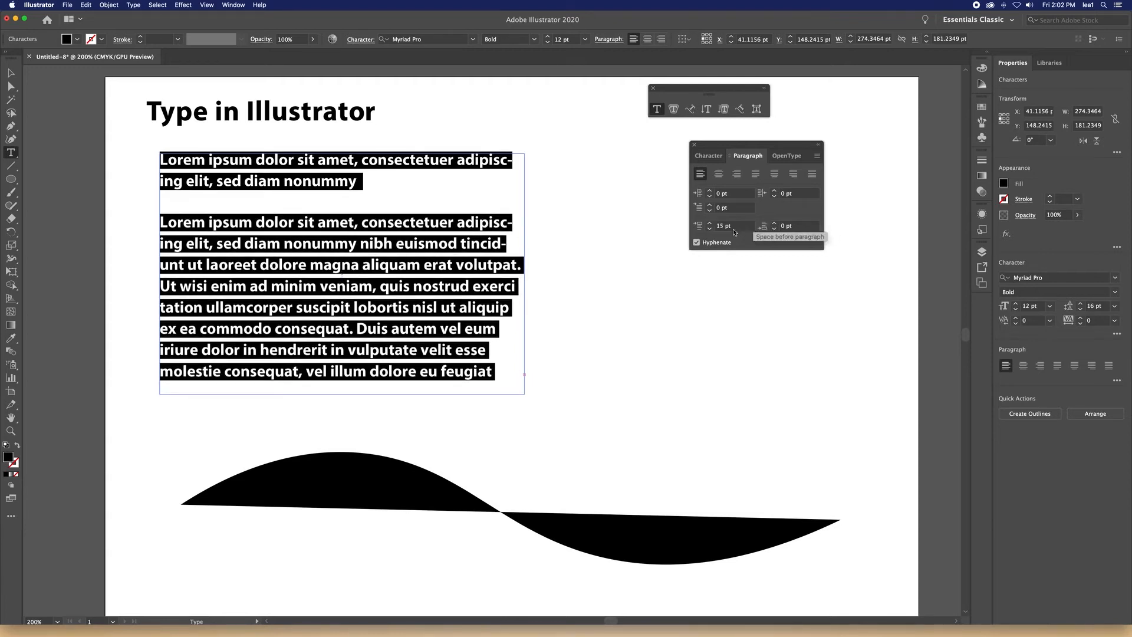
left_click(508, 204)
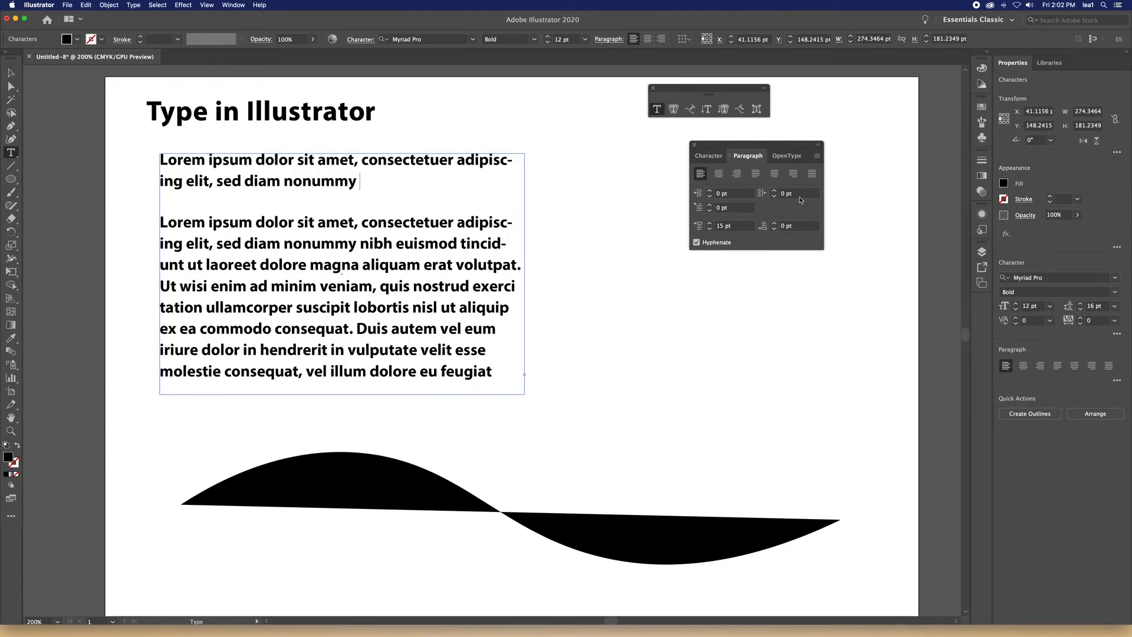
Show the OpenType settings for the paragraph text.
left_click(789, 156)
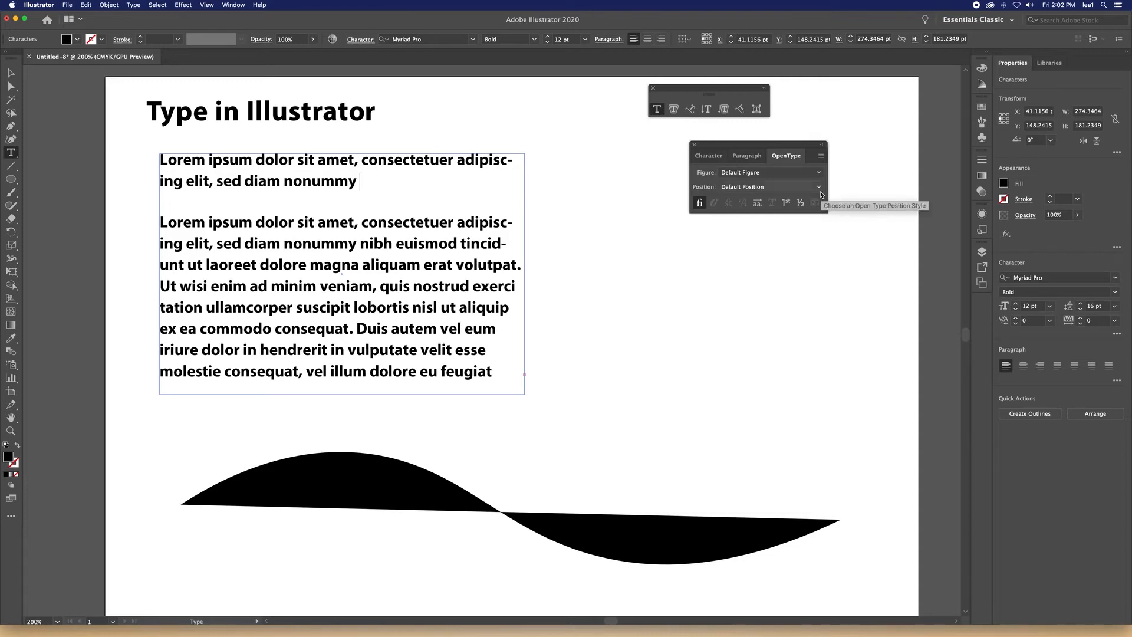
Create an area text frame about 189 by 47 pt beside the paragraph text and enter 123456 in it.
left_click(819, 172)
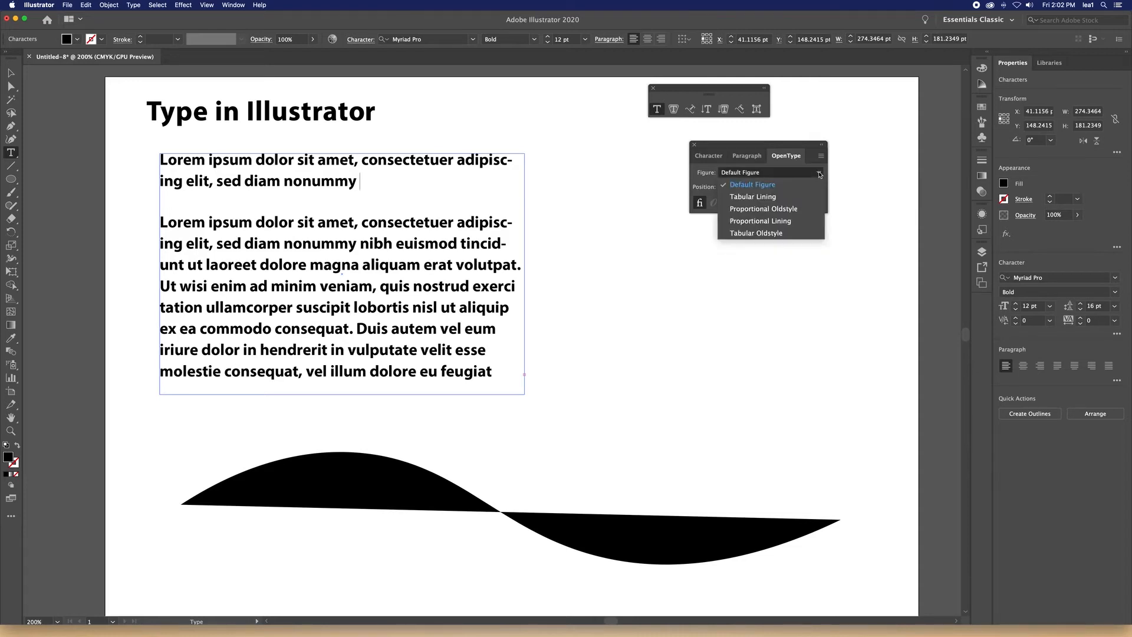
left_click(819, 174)
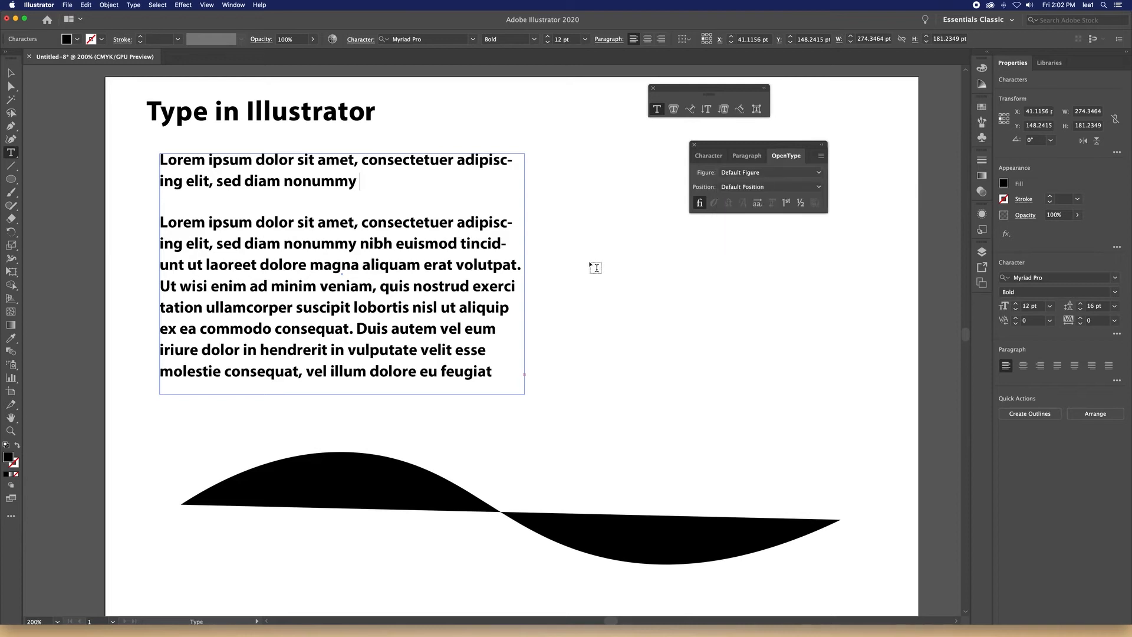
left_click_drag(589, 262, 842, 326)
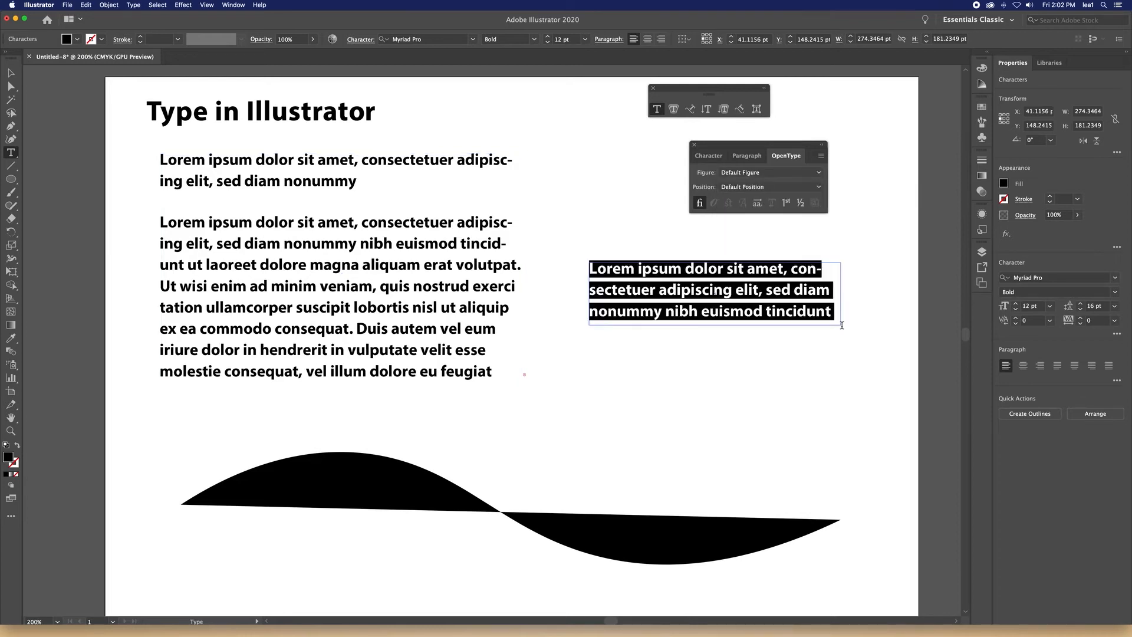
type("123")
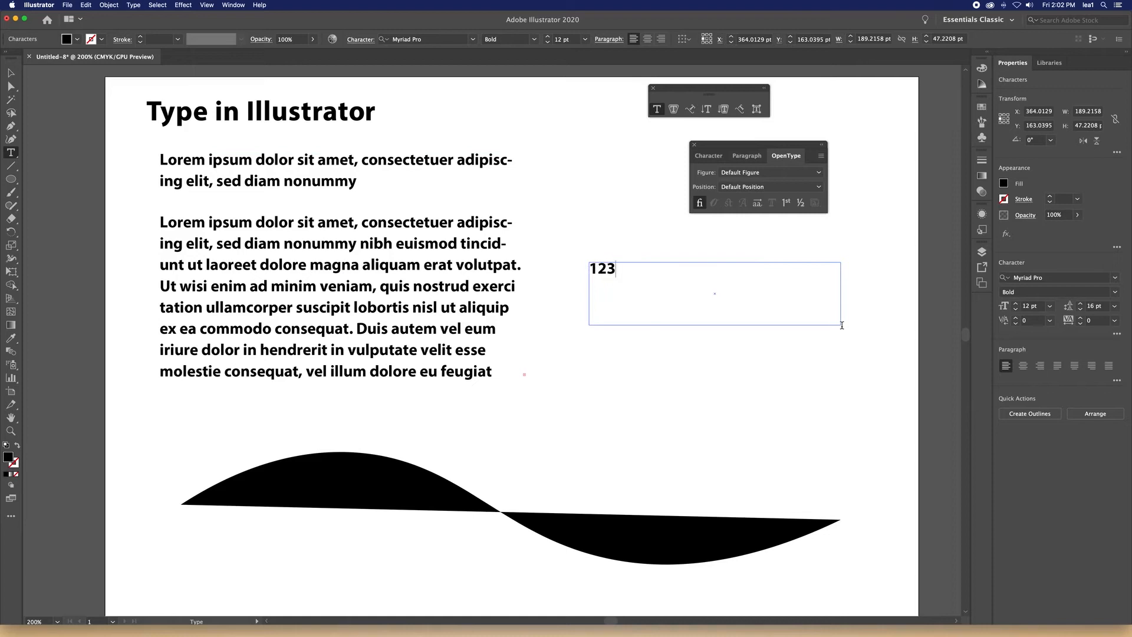
type("456")
Try the Tabular Lining, Proportional Oldstyle and Proportional Lining figure styles on the number 123456.
key("super+a")
left_click(811, 173)
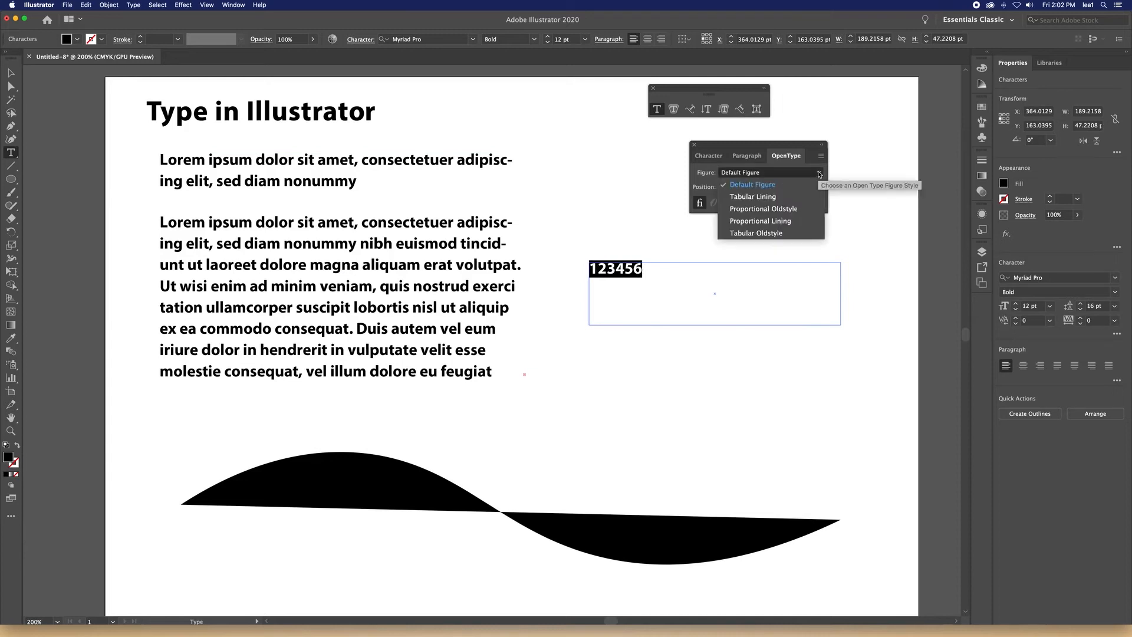
left_click(792, 197)
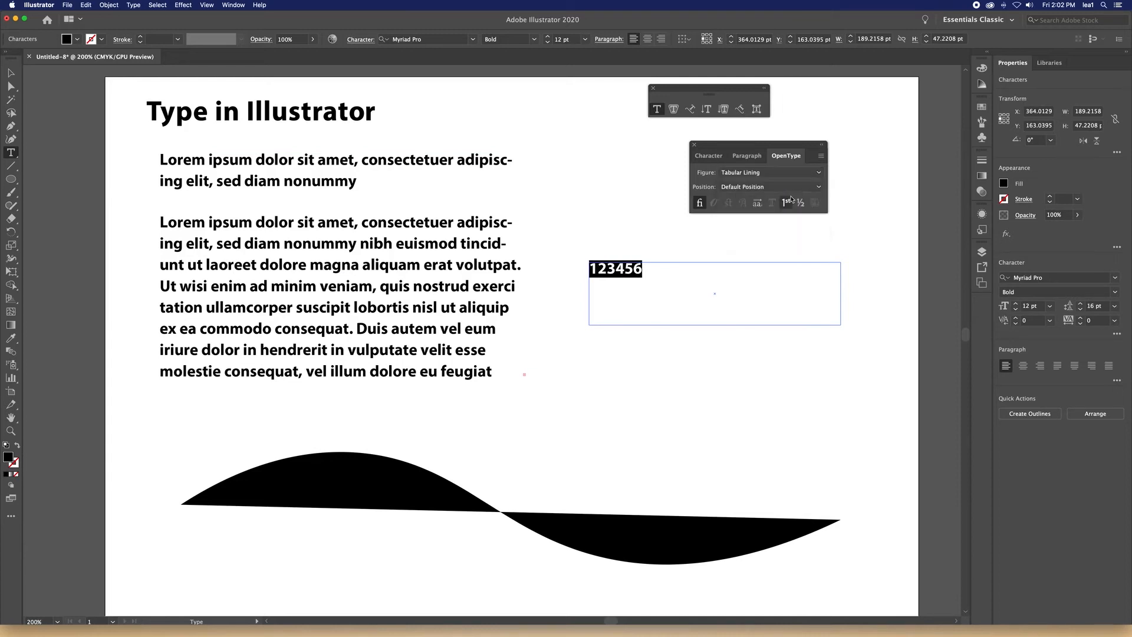
left_click(817, 174)
left_click(803, 210)
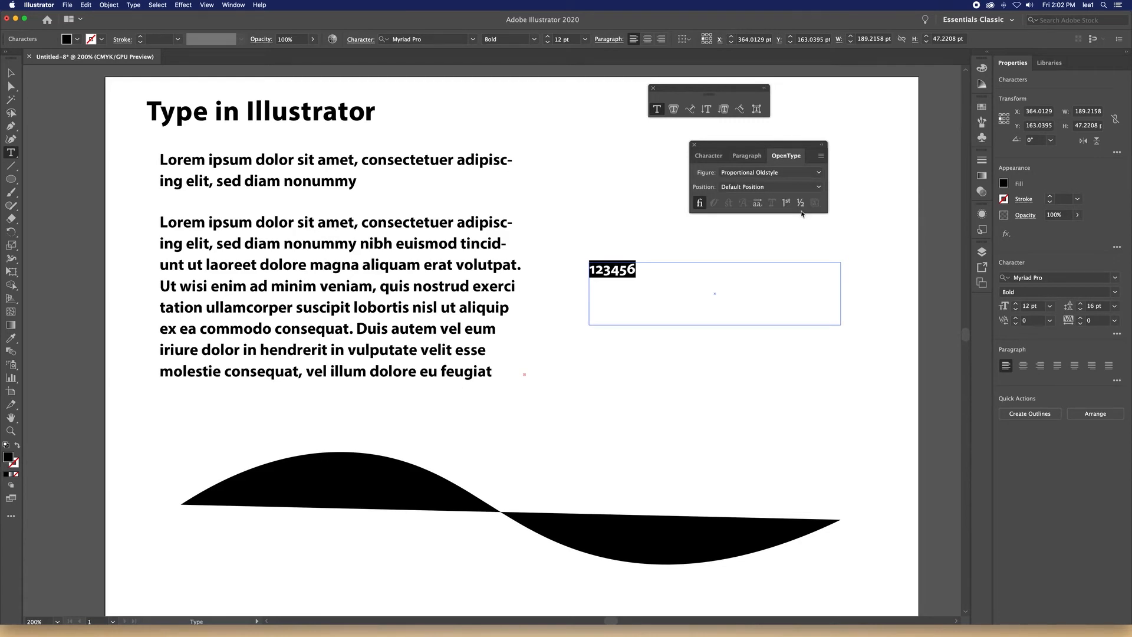
left_click(819, 174)
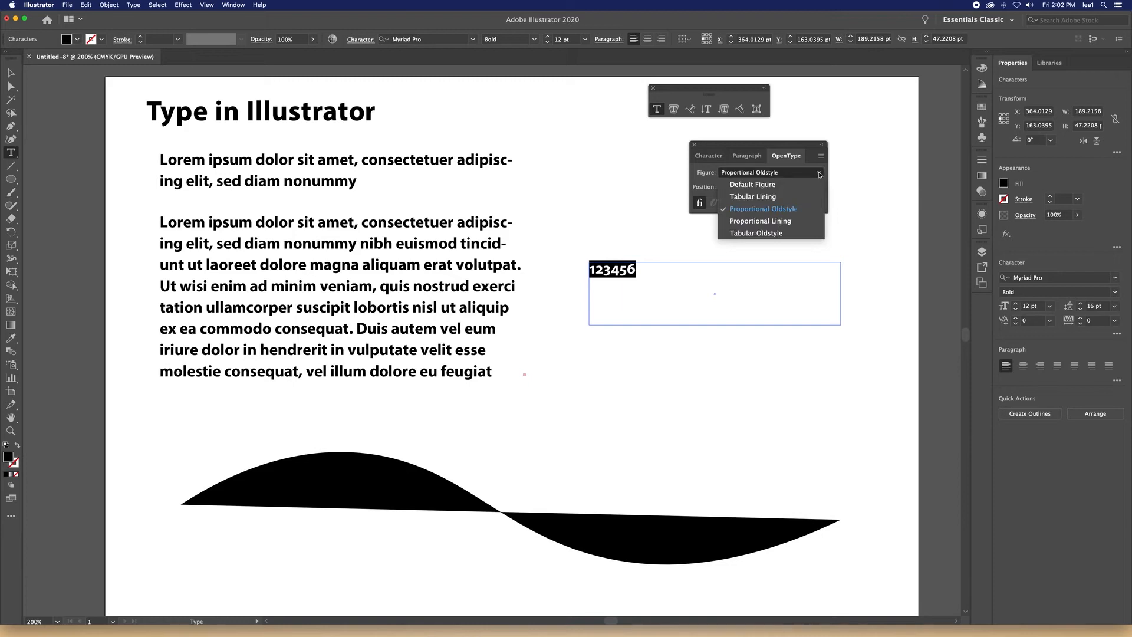
left_click(787, 223)
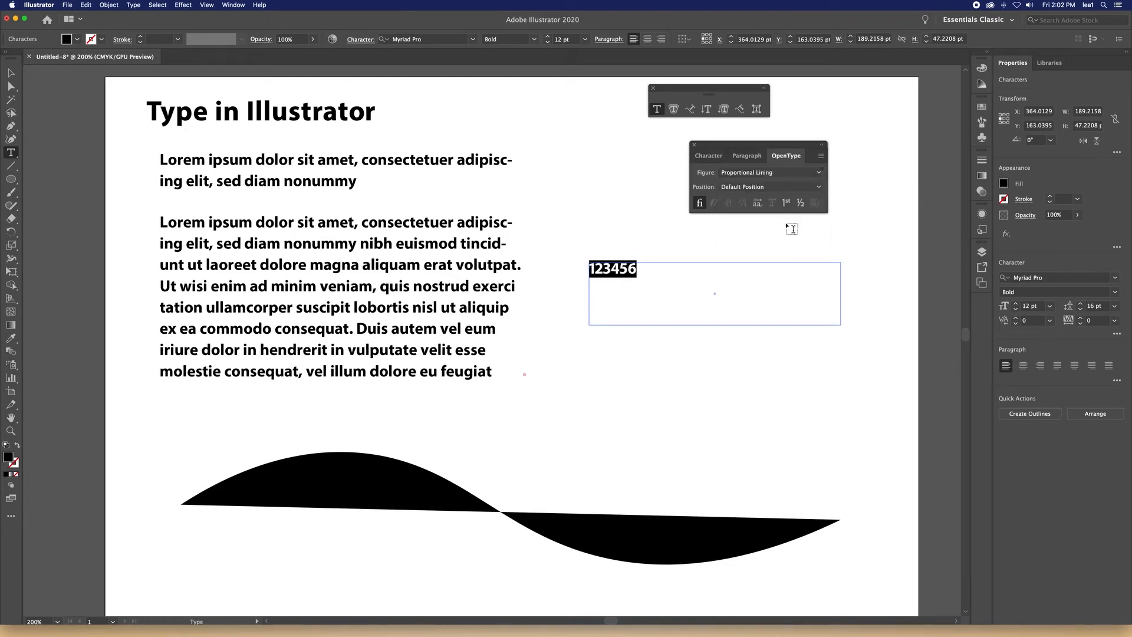
Set the figure style of the number 123456 to Tabular Oldstyle and deselect the digits.
left_click(819, 174)
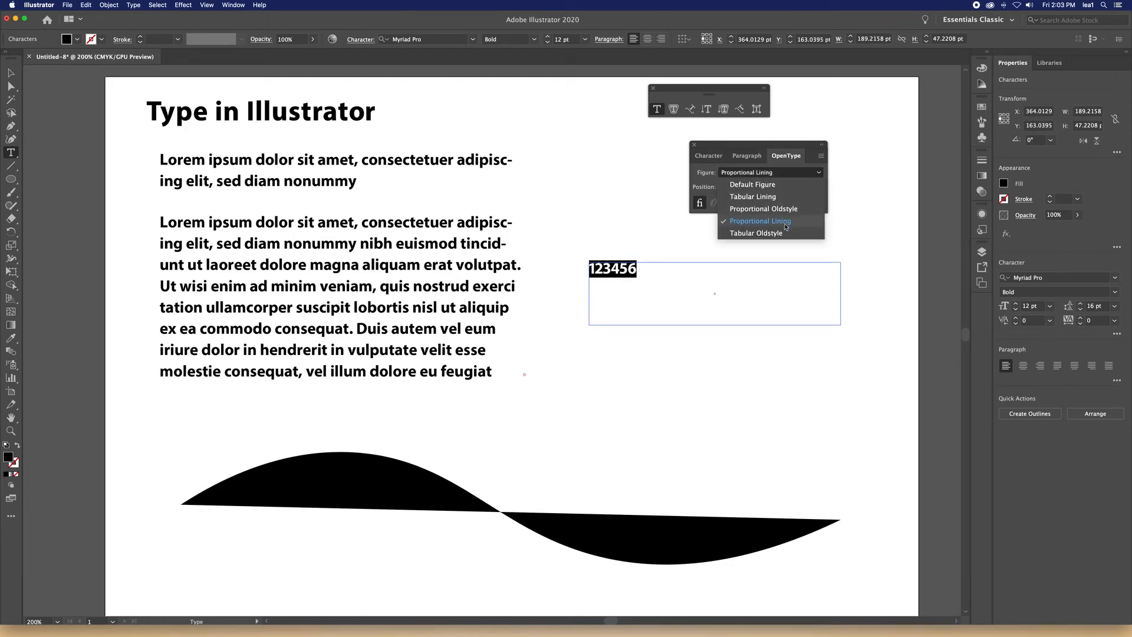
left_click(767, 233)
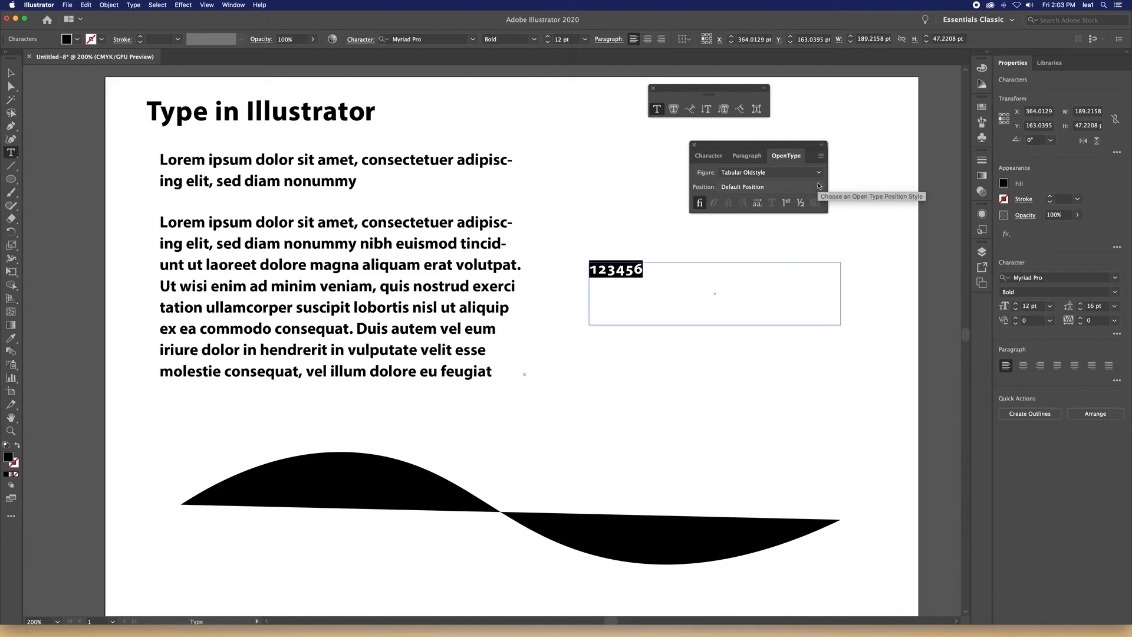
left_click(675, 274)
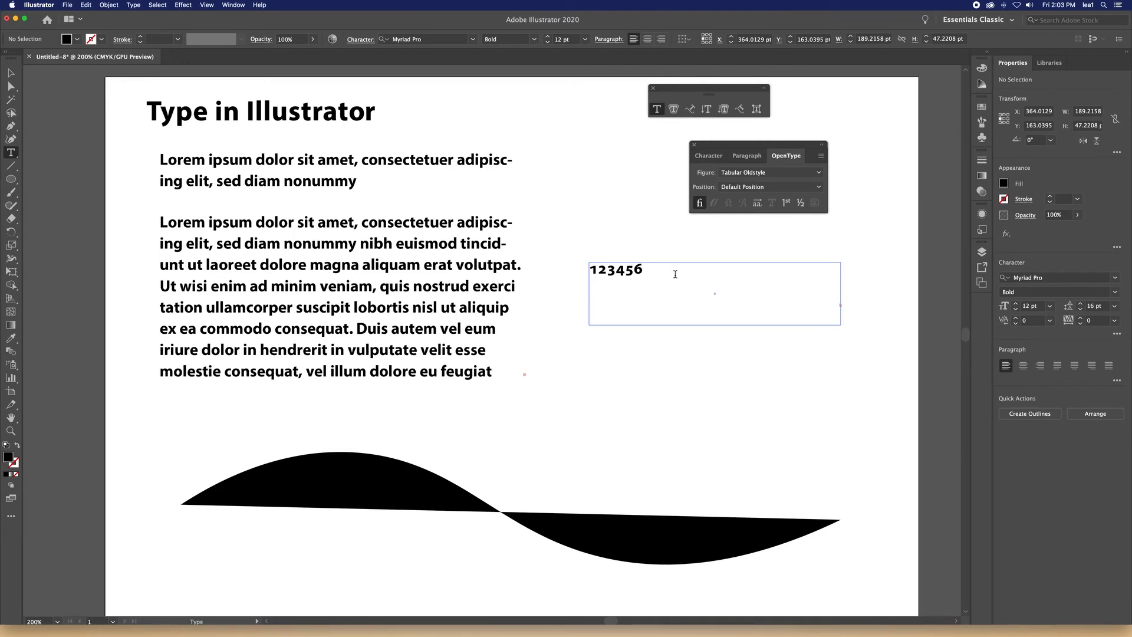
Replace the digits 56 with the word office and place it two lines below 1234.
left_click(648, 270)
key("BackSpace")
key("BackSpace")
type("office")
left_click(626, 270)
key("Return")
key("Return")
Fill the black ellipse below the wave shape with placeholder text using the Area Type tool.
scroll(700, 288, "down", 1)
scroll(700, 288, "down", 3)
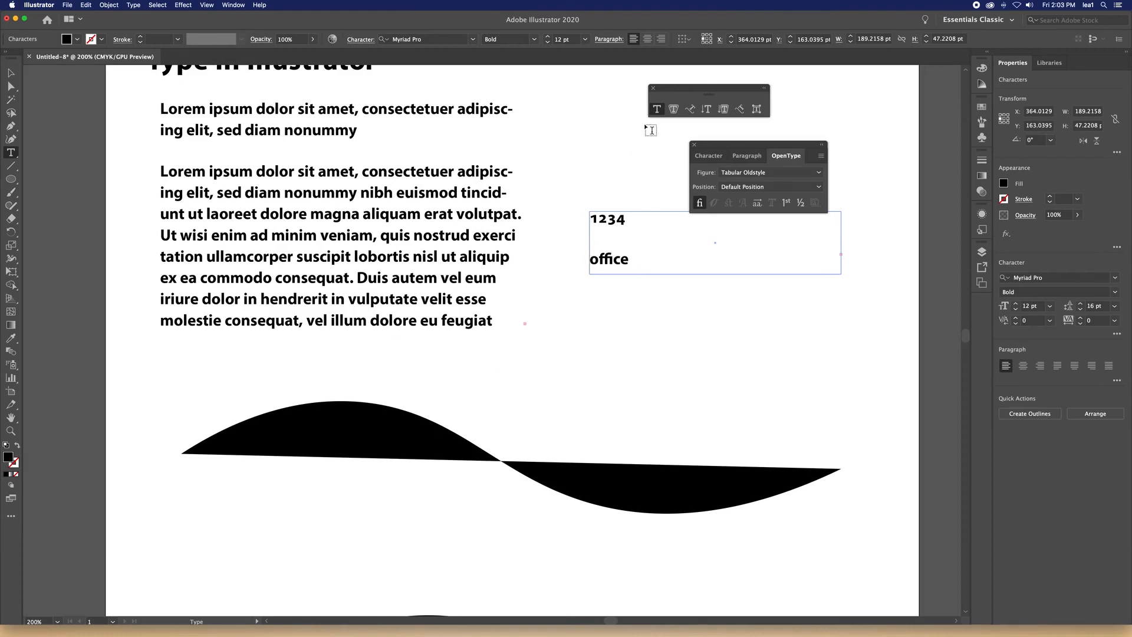
scroll(673, 135, "down", 1)
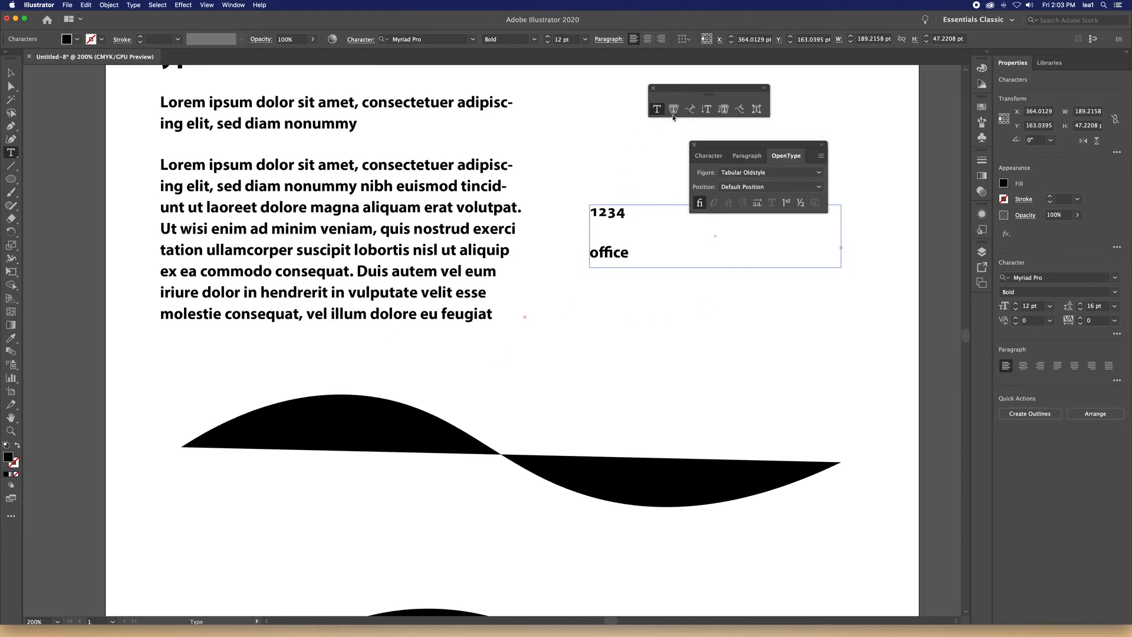
left_click(674, 109)
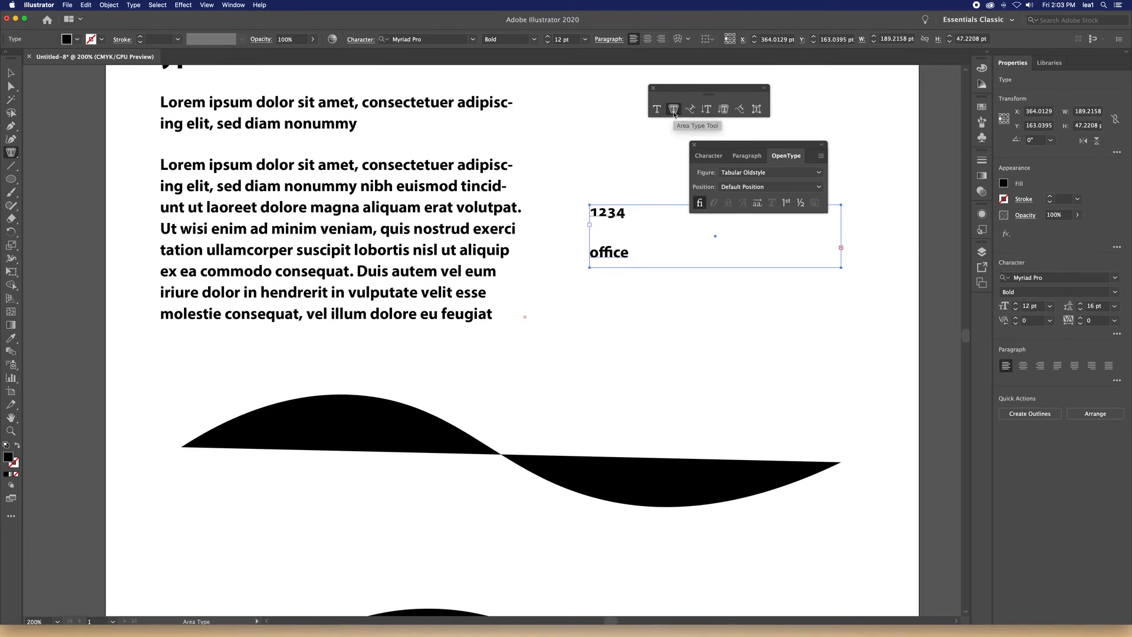
scroll(615, 310, "down", 5)
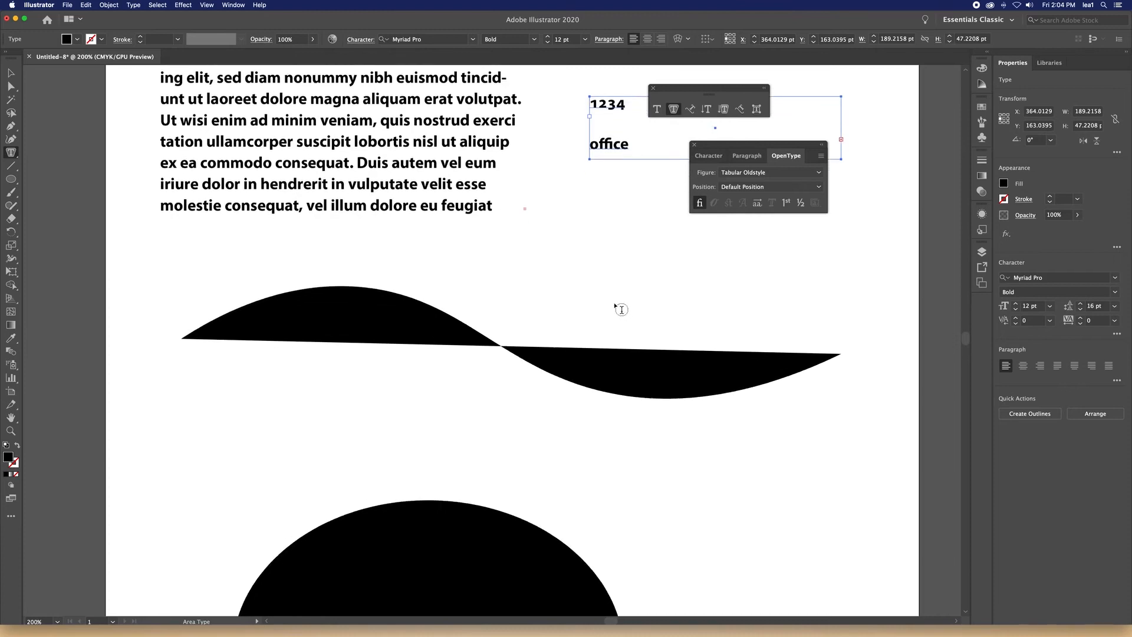
scroll(616, 310, "down", 3)
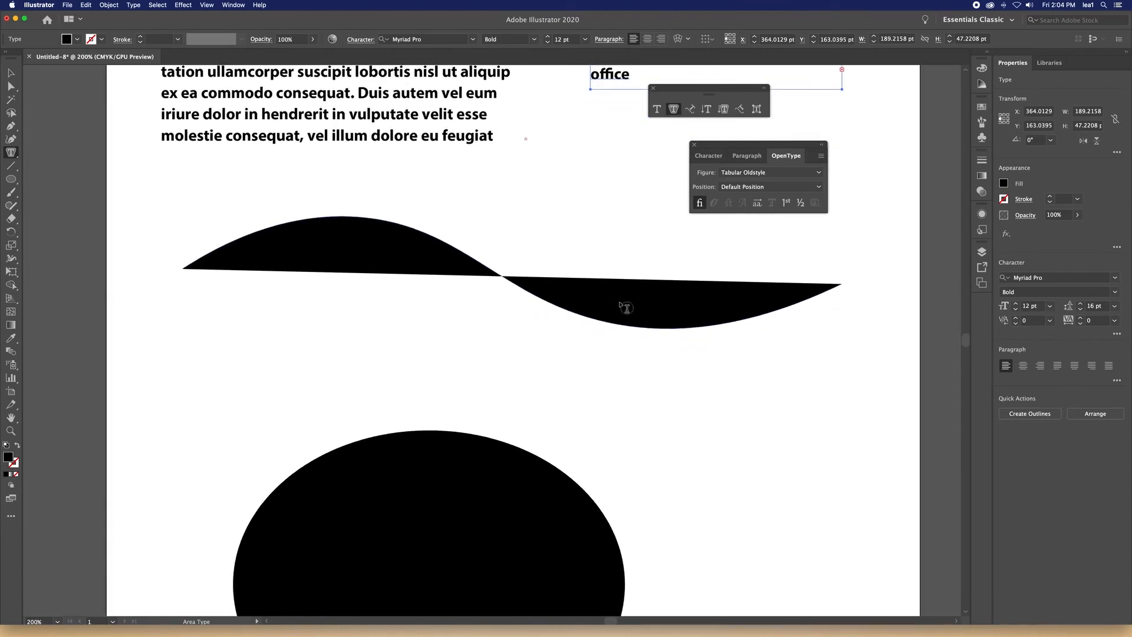
scroll(625, 313, "down", 4)
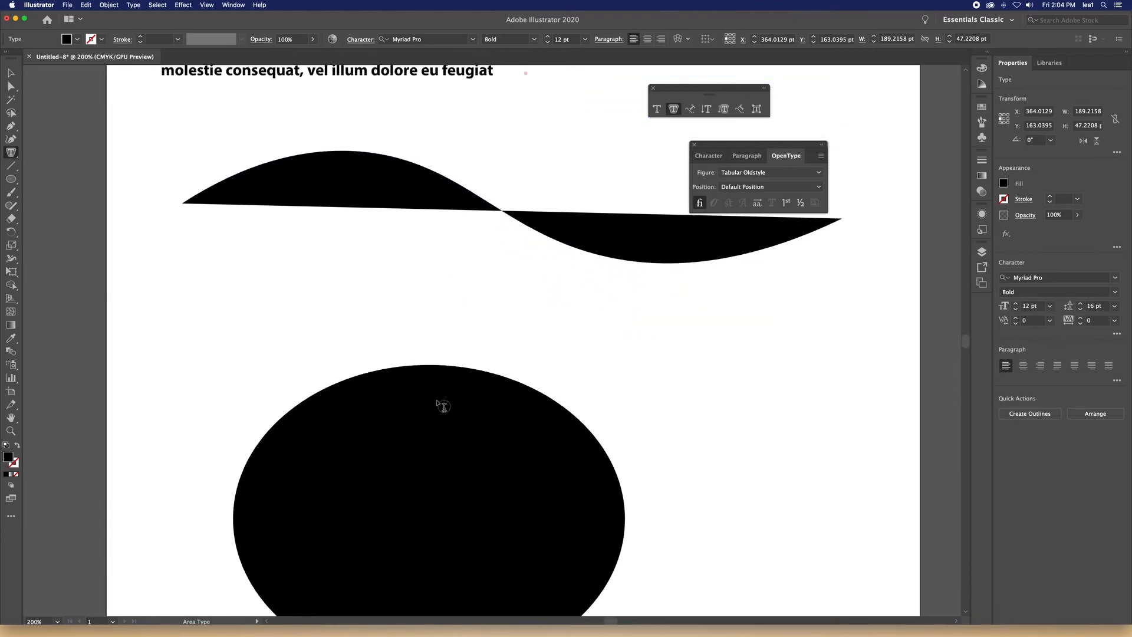
scroll(423, 401, "down", 6)
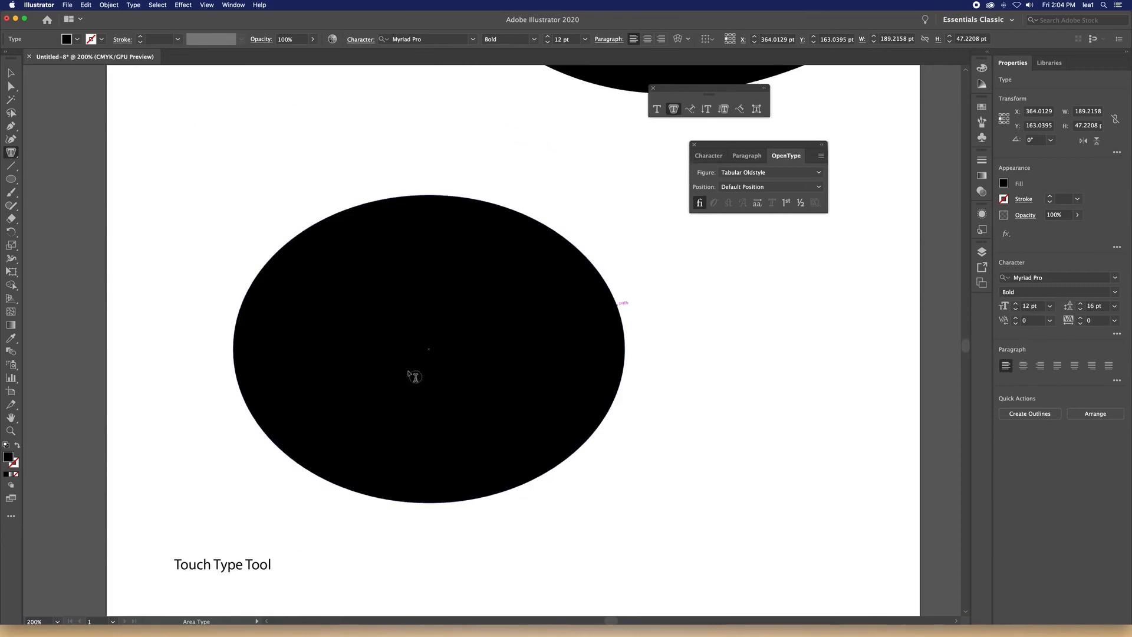
scroll(415, 377, "down", 2)
scroll(416, 378, "up", 1)
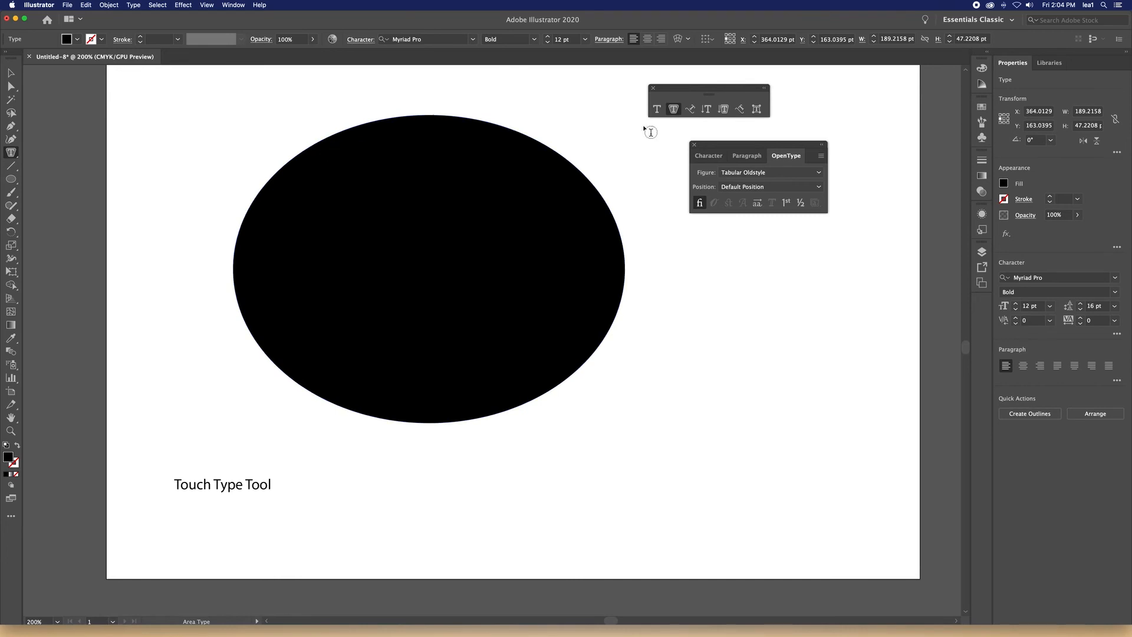
left_click(328, 147)
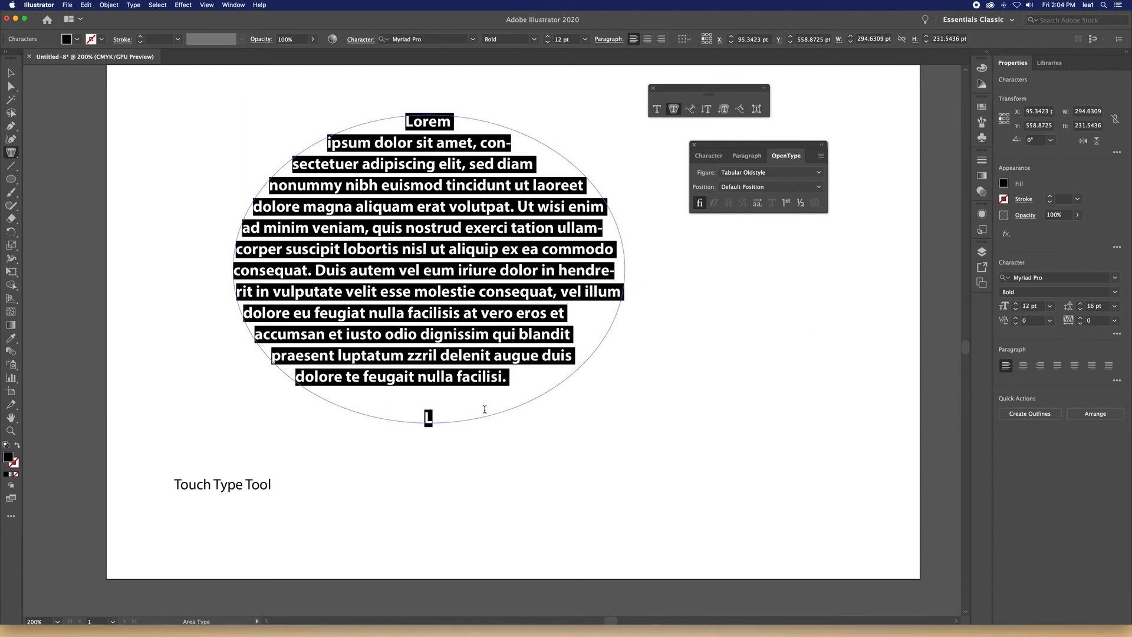
Center-align the placeholder text inside the ellipse and deselect it.
left_click(746, 156)
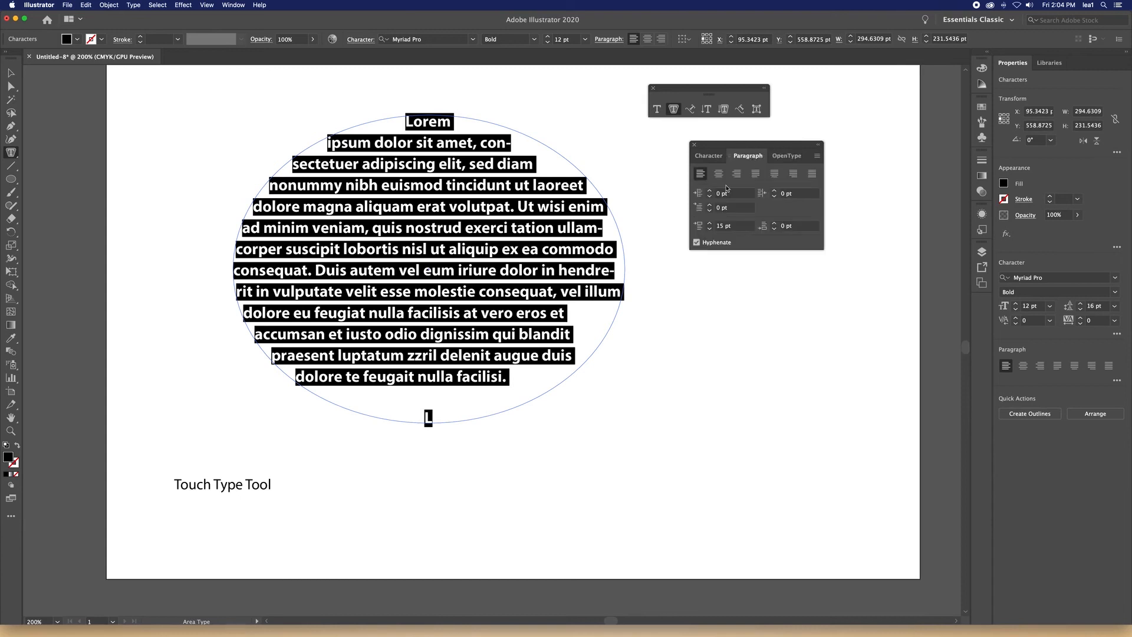
left_click(719, 174)
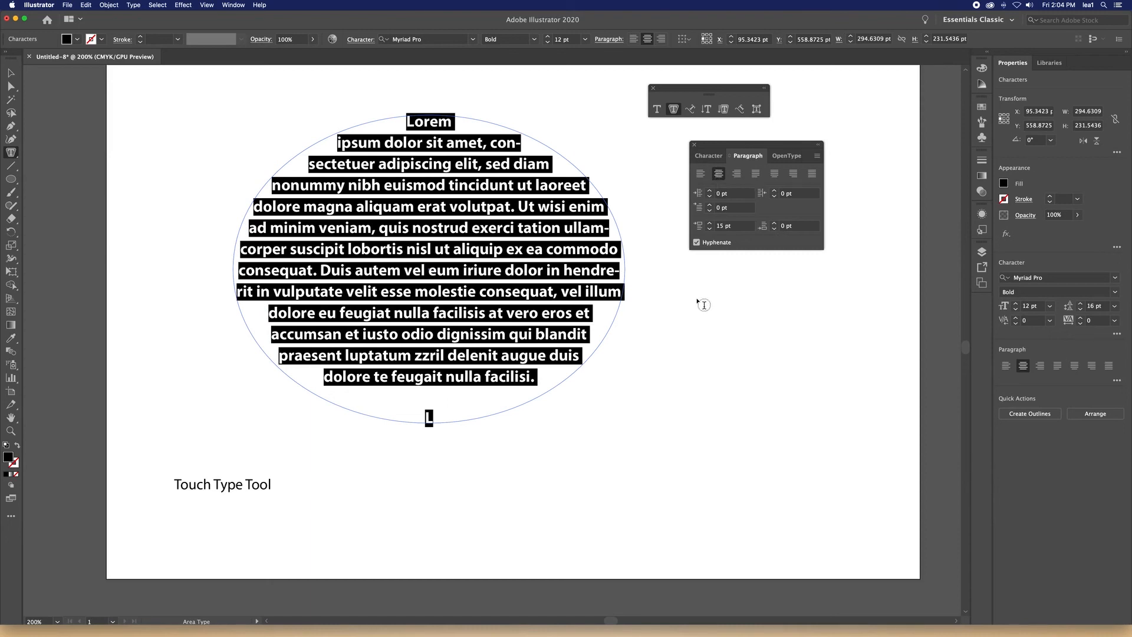
left_click(668, 310)
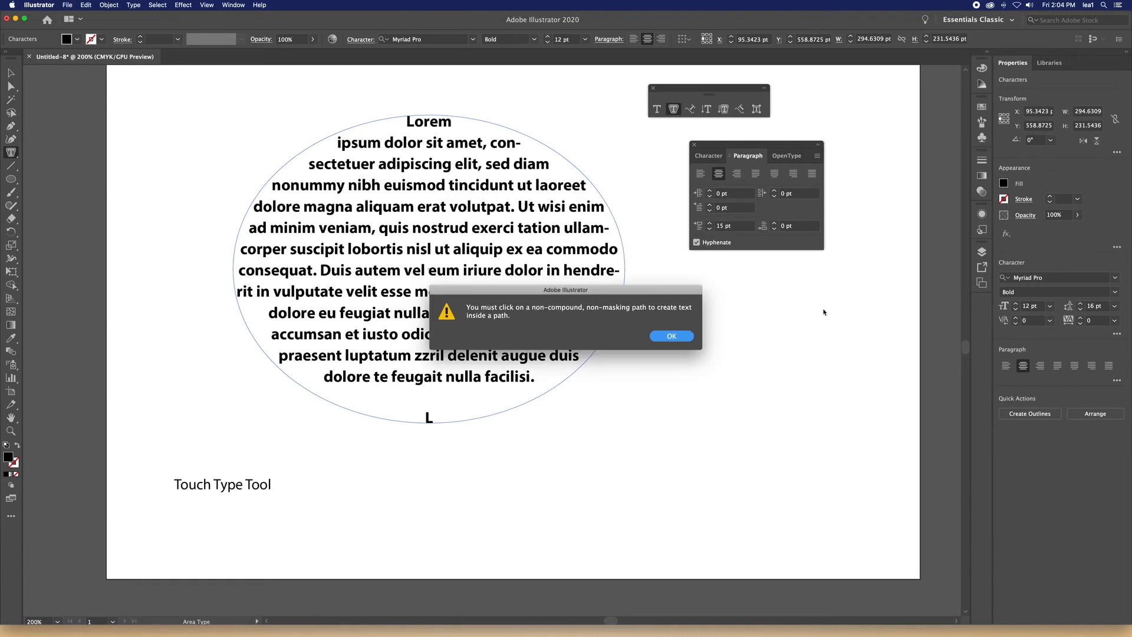
left_click(672, 336)
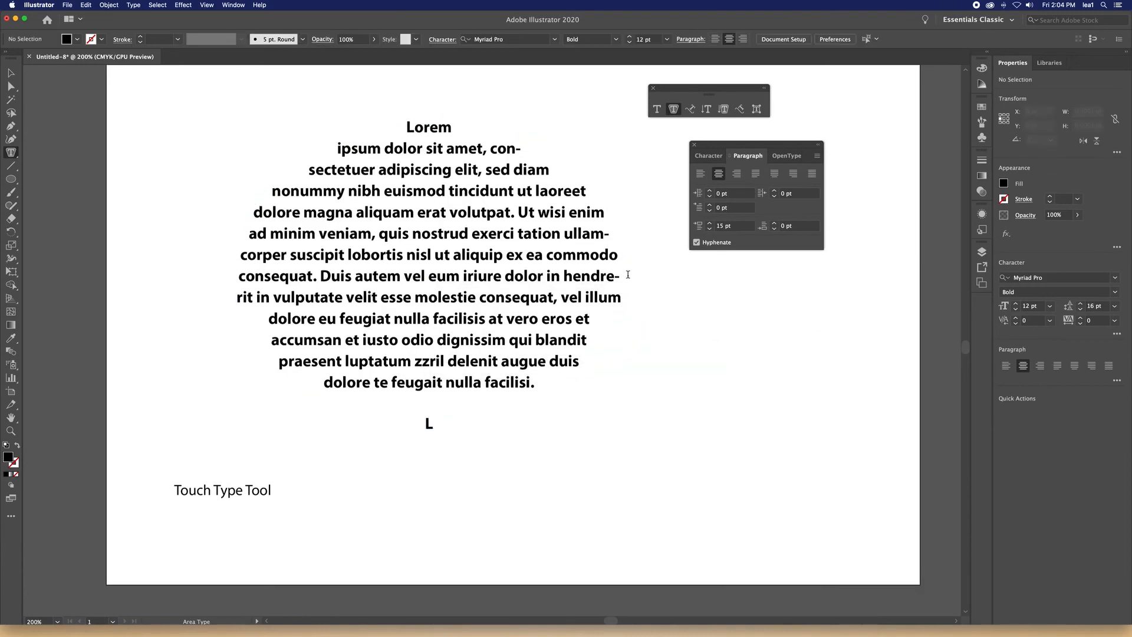
Run placeholder text along the wave shape with the Type on a Path tool and move the floating paragraph settings clear of it.
scroll(627, 274, "up", 3)
scroll(627, 275, "up", 5)
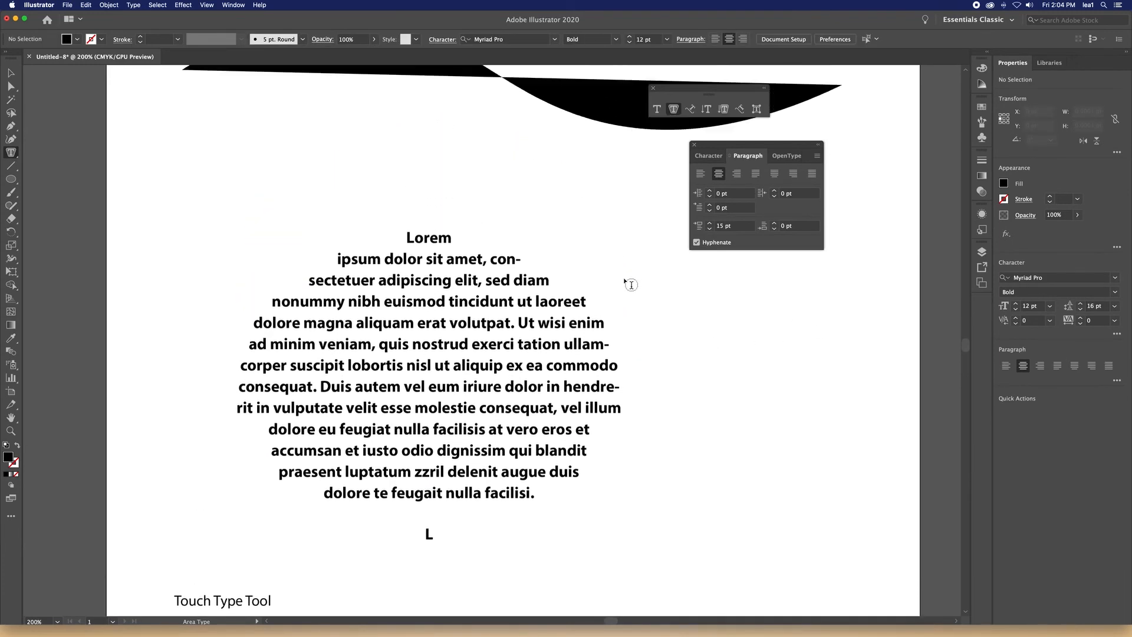
scroll(627, 285, "up", 3)
left_click(689, 109)
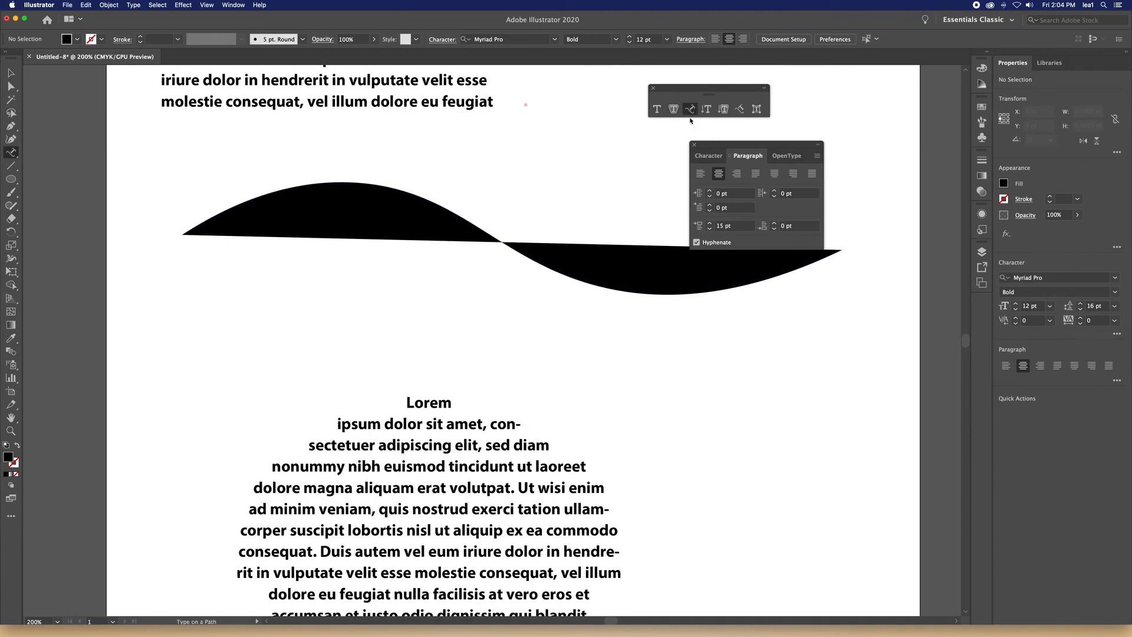
left_click(210, 219)
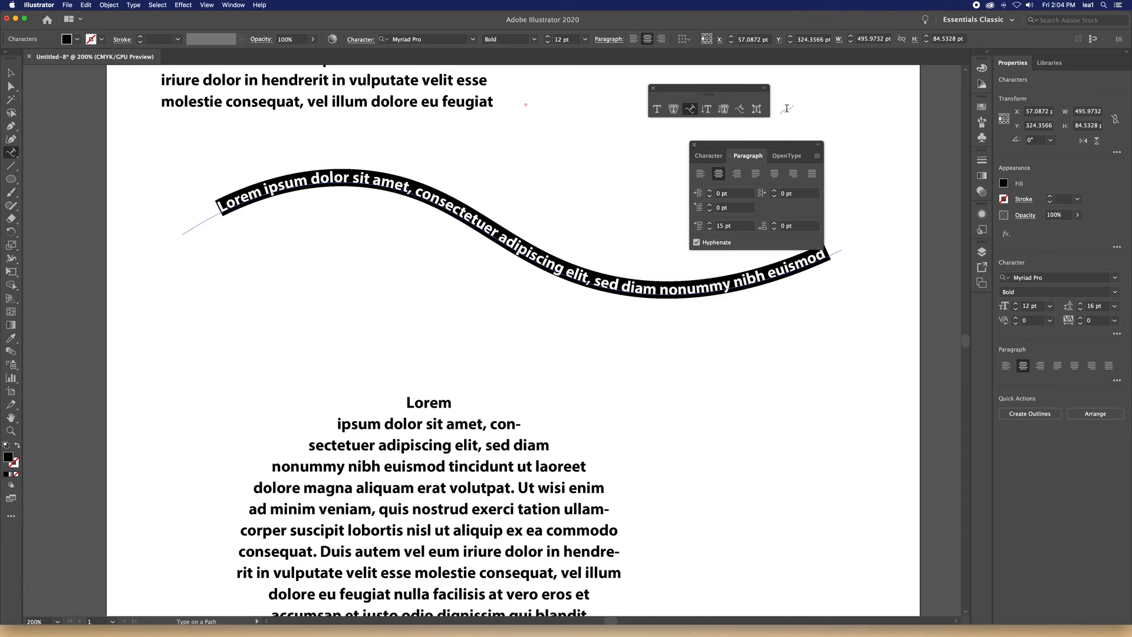
left_click_drag(731, 141, 901, 64)
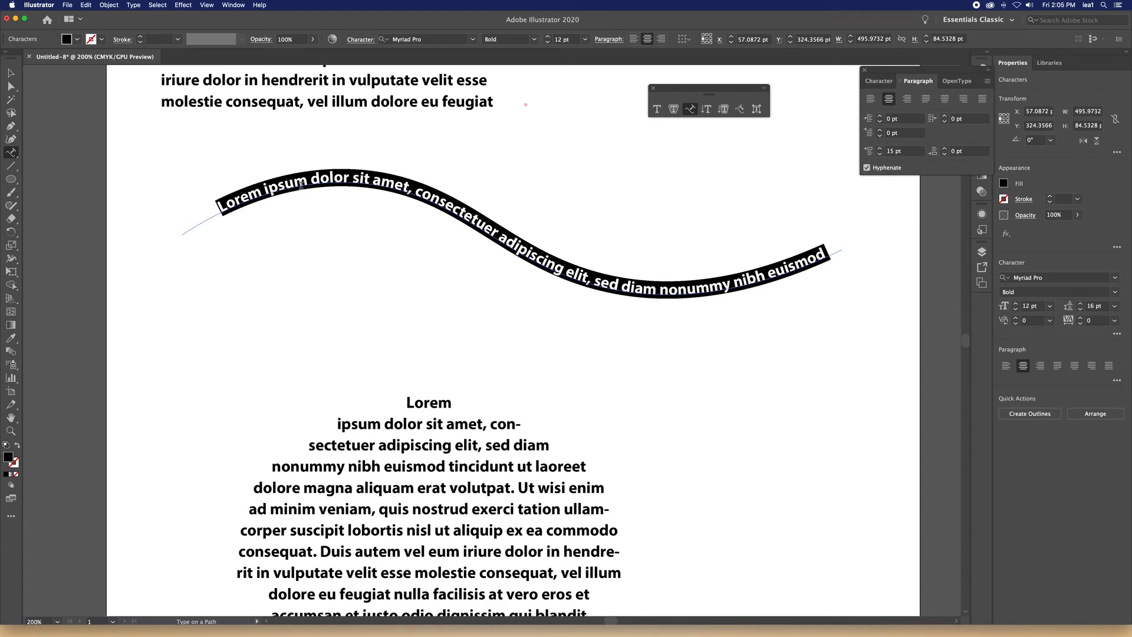
Slide the wave's path text slightly toward the start of the curve using its center bracket.
left_click(16, 75)
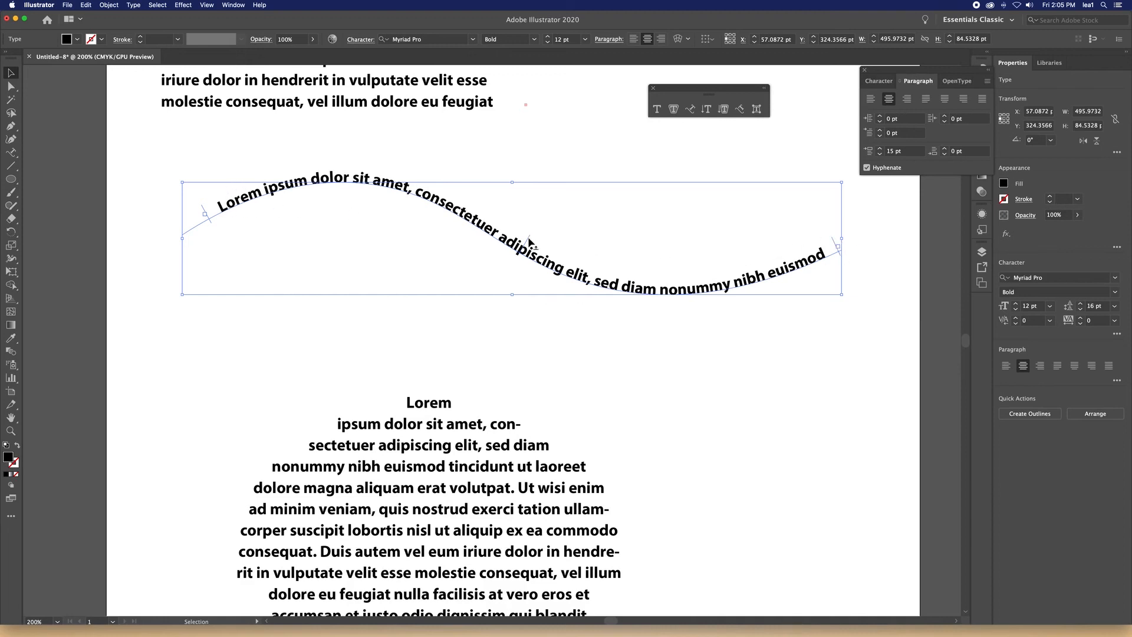
left_click_drag(529, 241, 501, 217)
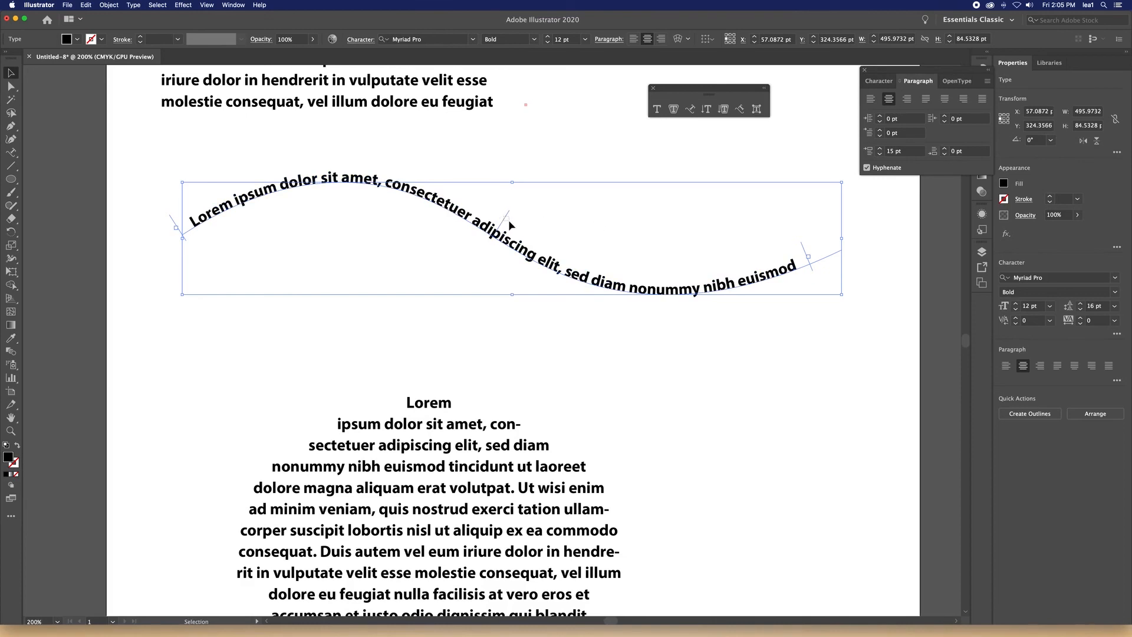
left_click_drag(506, 217, 519, 224)
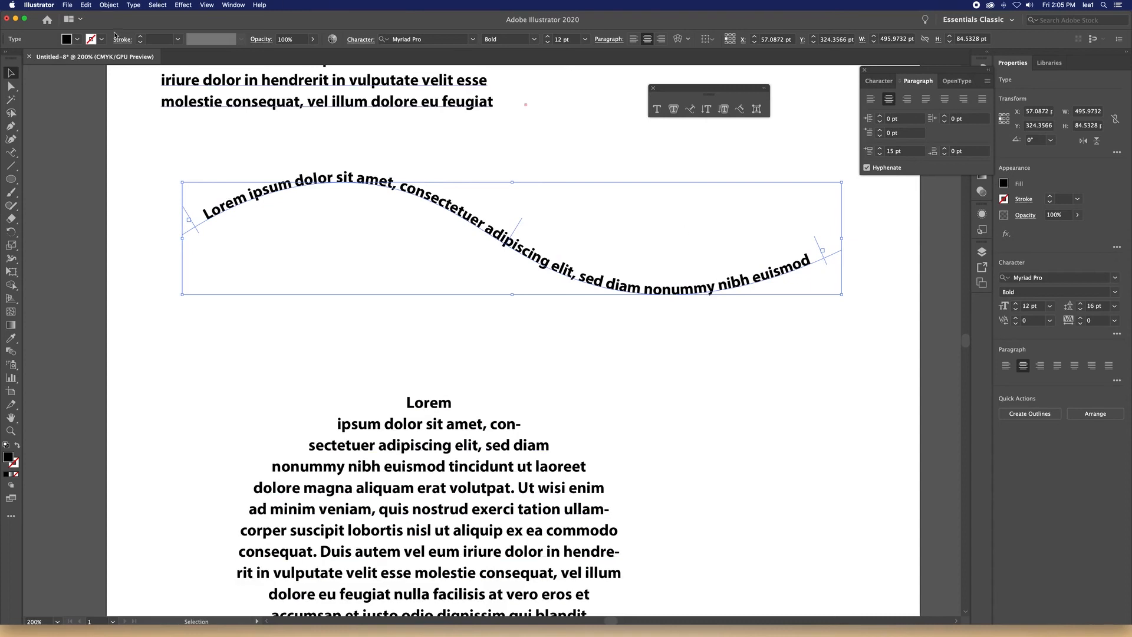
Open the wave text's Type on a Path options, move the dialog clear of the text and preview the Skew effect.
left_click(137, 3)
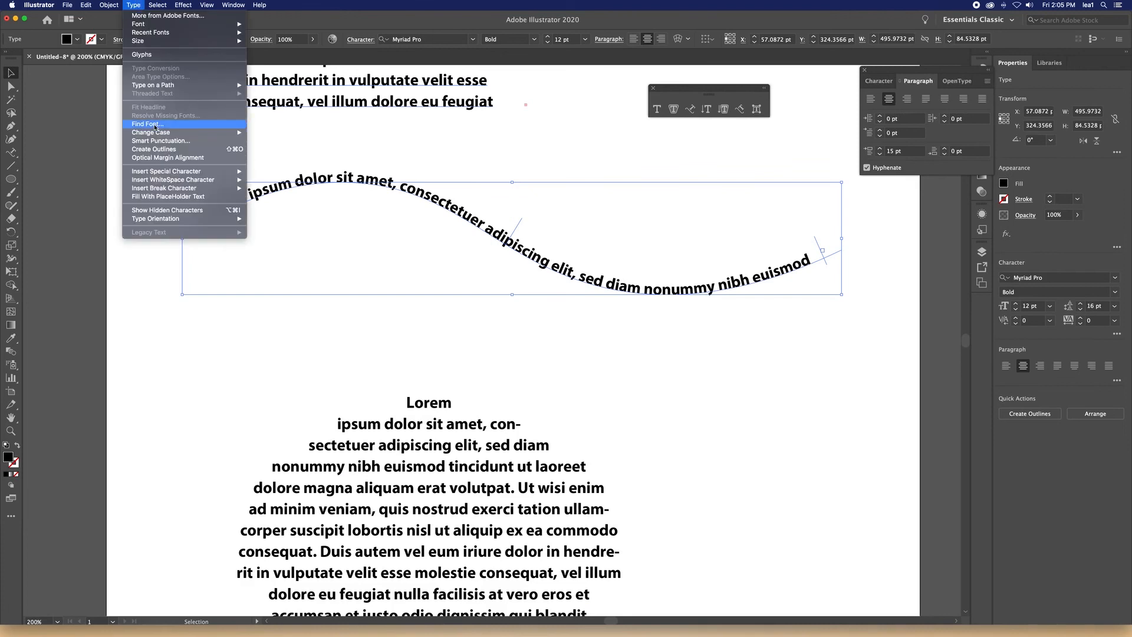
mouse_move(163, 86)
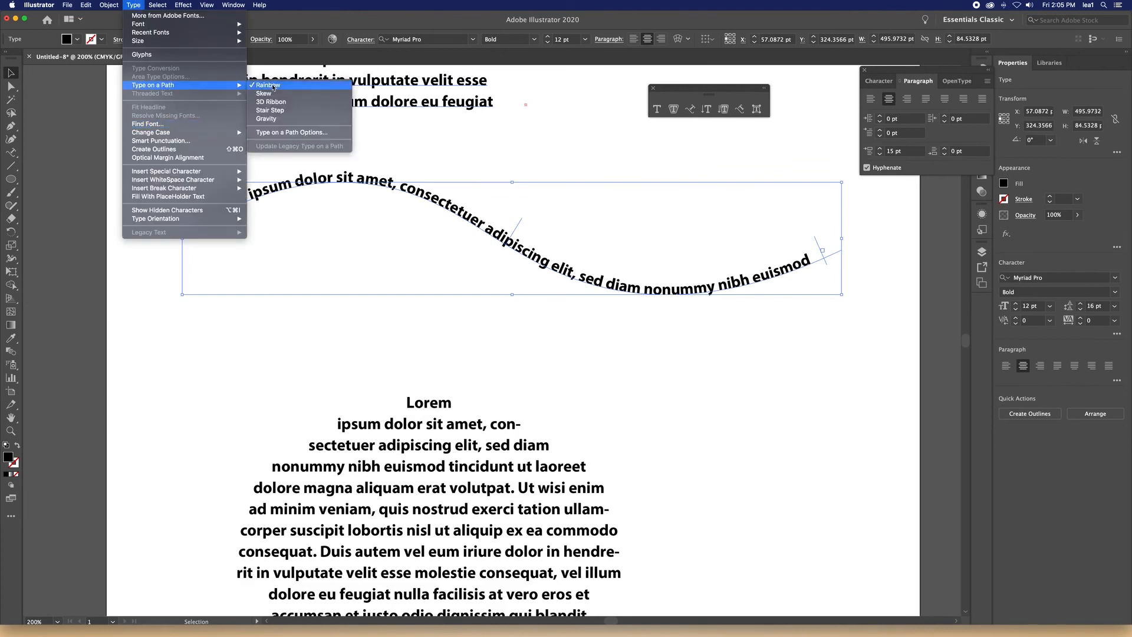
left_click(291, 133)
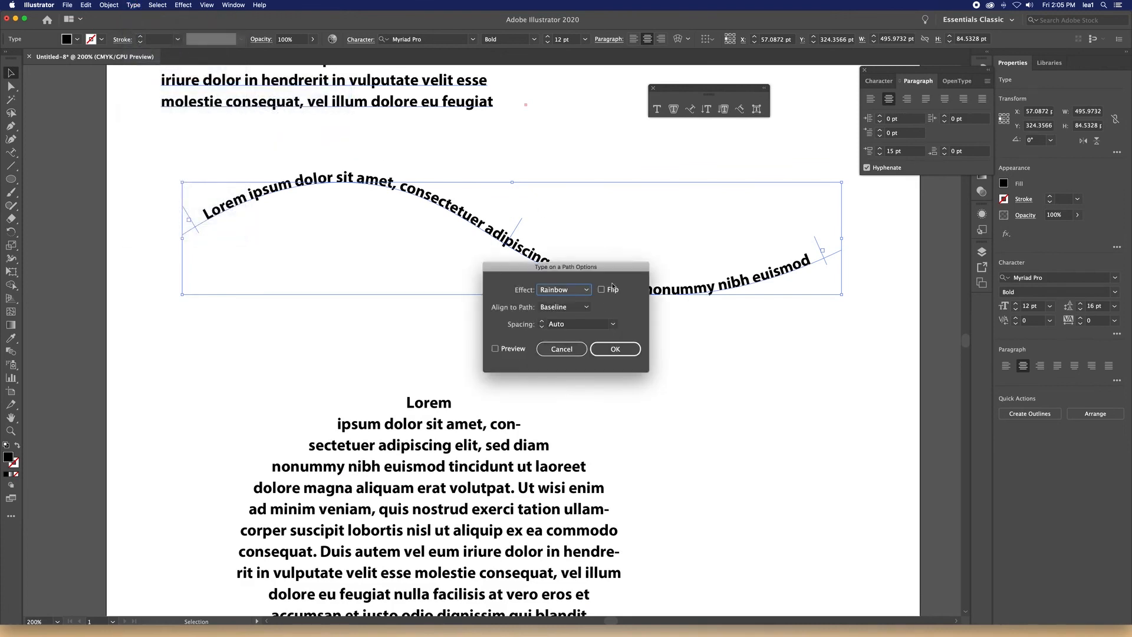
left_click_drag(607, 266, 842, 79)
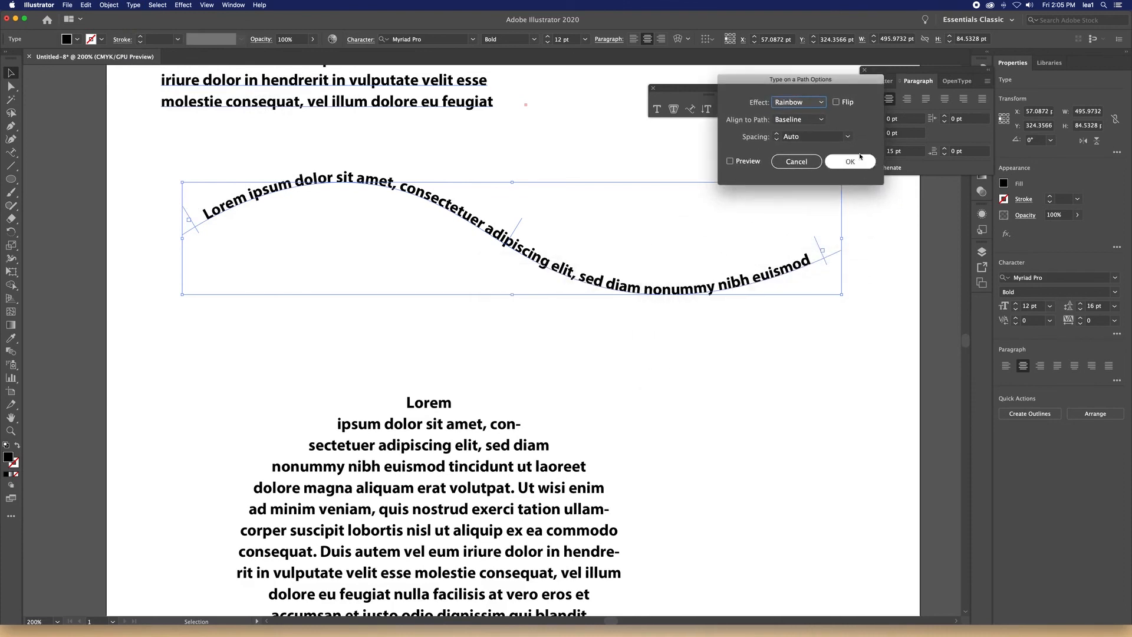
left_click(820, 104)
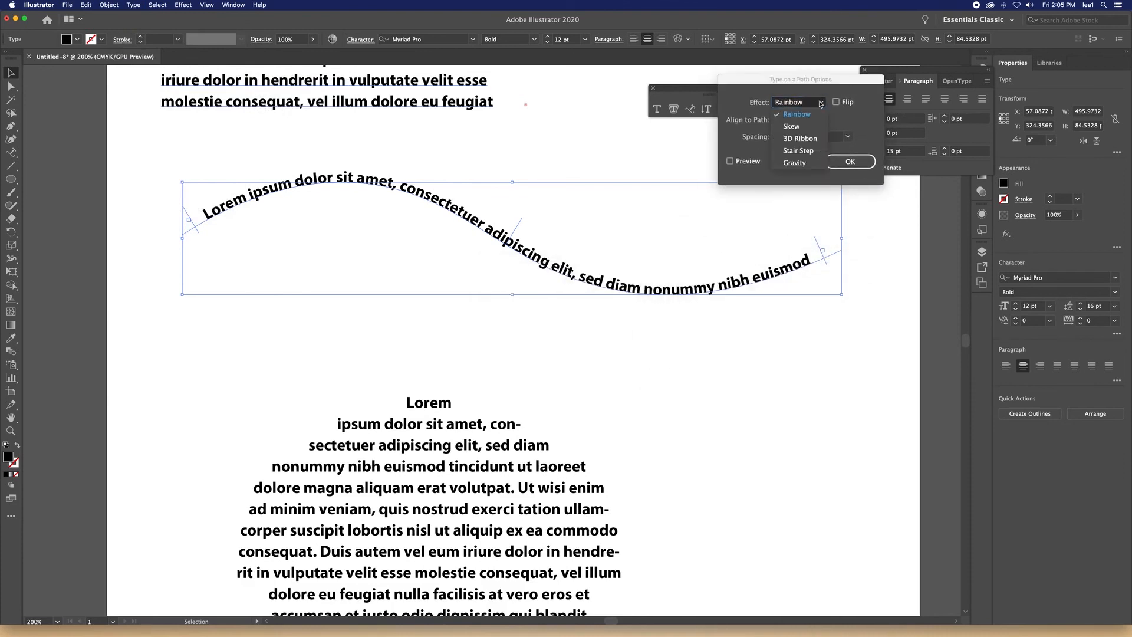
left_click(811, 127)
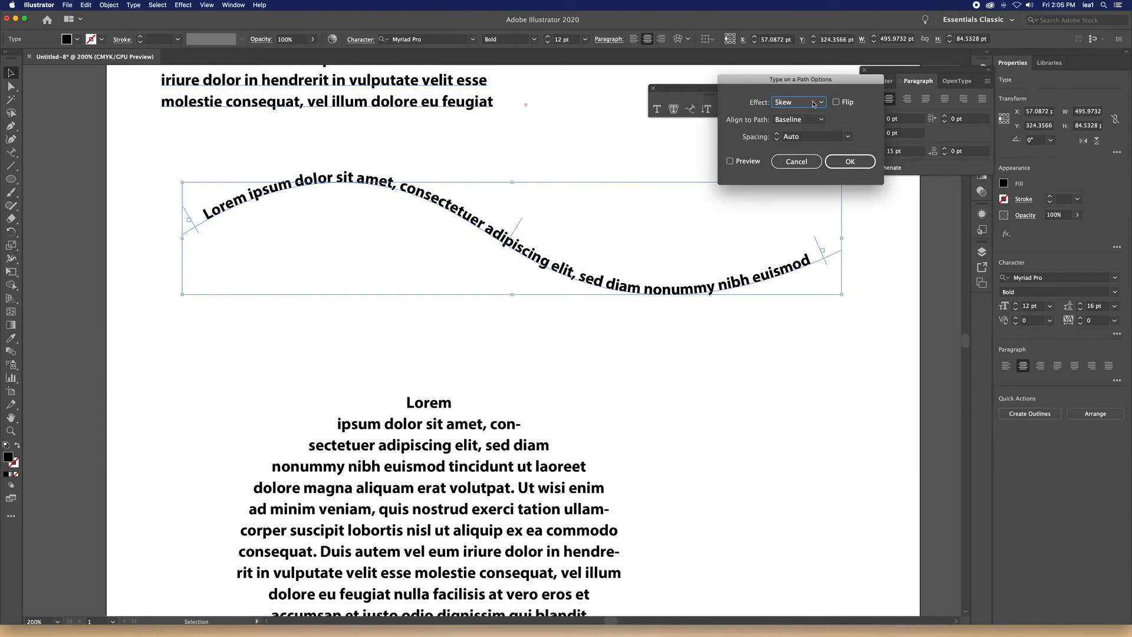
left_click(741, 160)
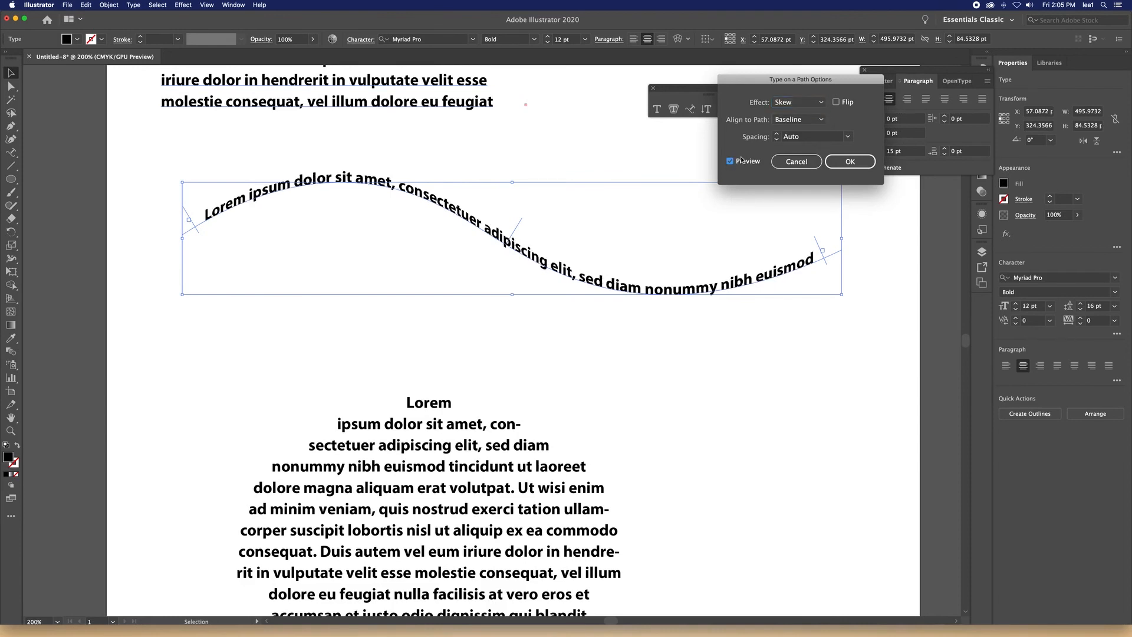
Try the Stair Step and Gravity effects on the wave text, restore the Rainbow effect and accept the options.
left_click(821, 102)
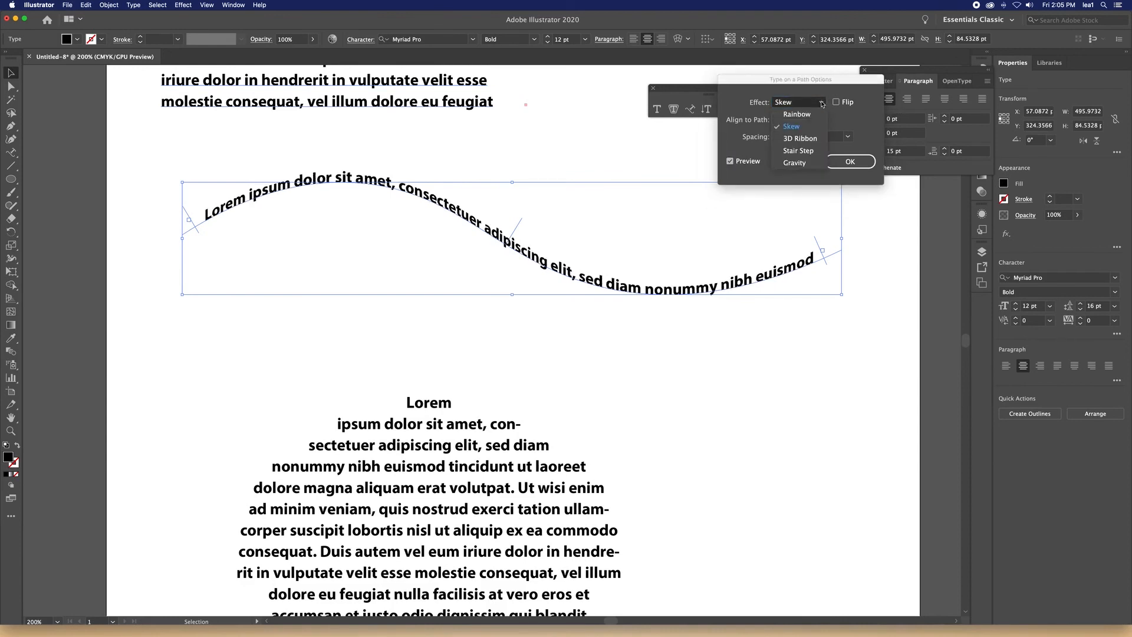
left_click(807, 151)
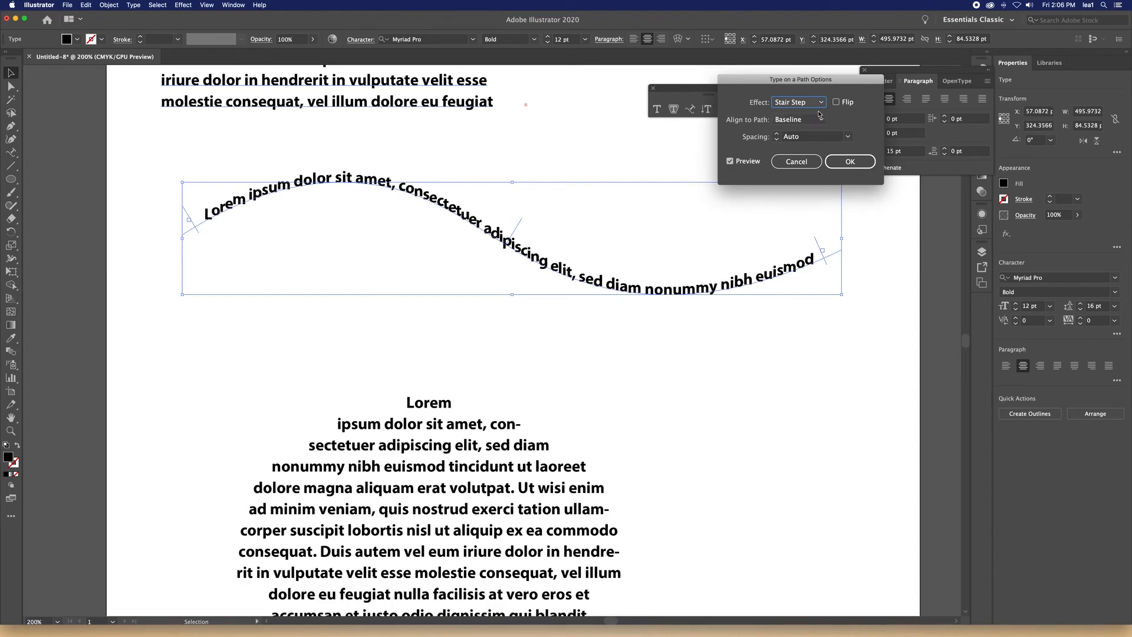
left_click(820, 104)
left_click(796, 163)
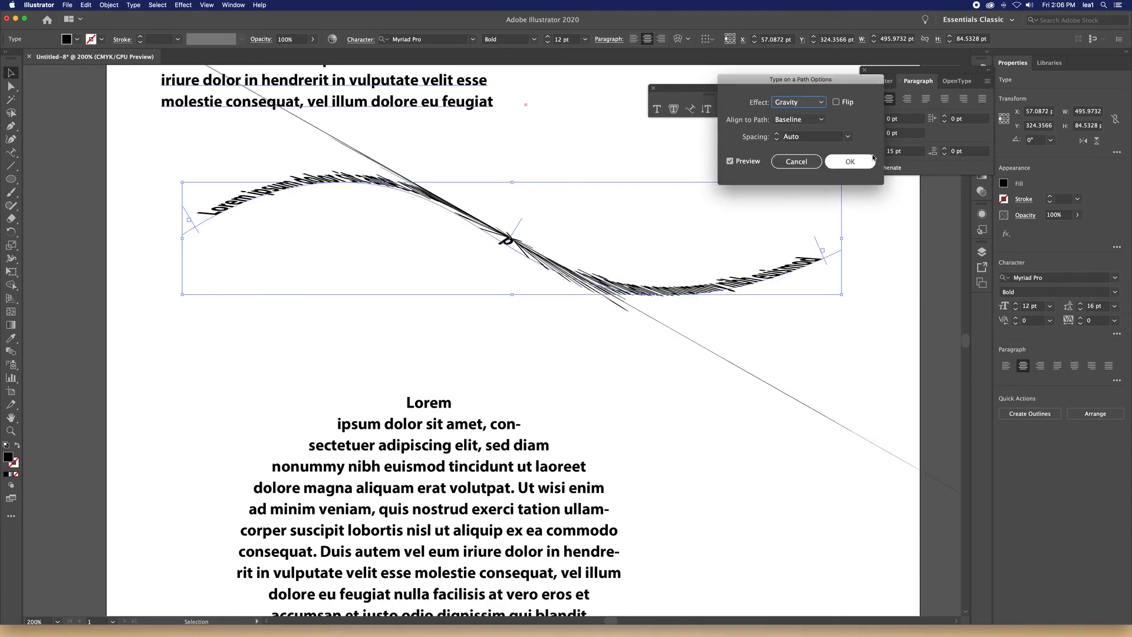
left_click(817, 105)
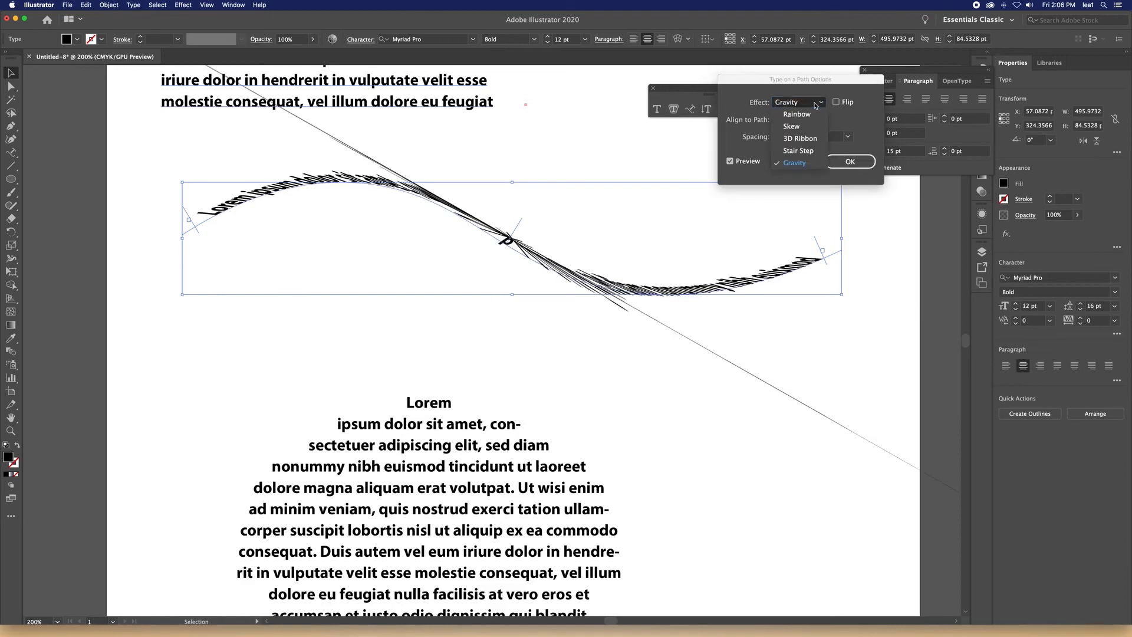
left_click(812, 114)
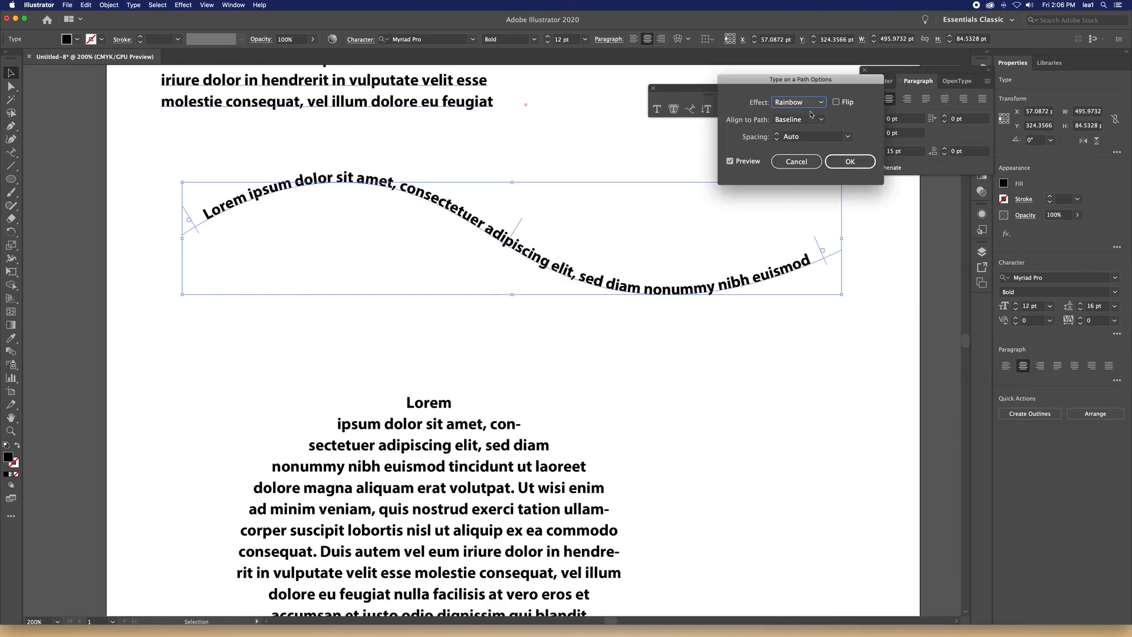
left_click(850, 162)
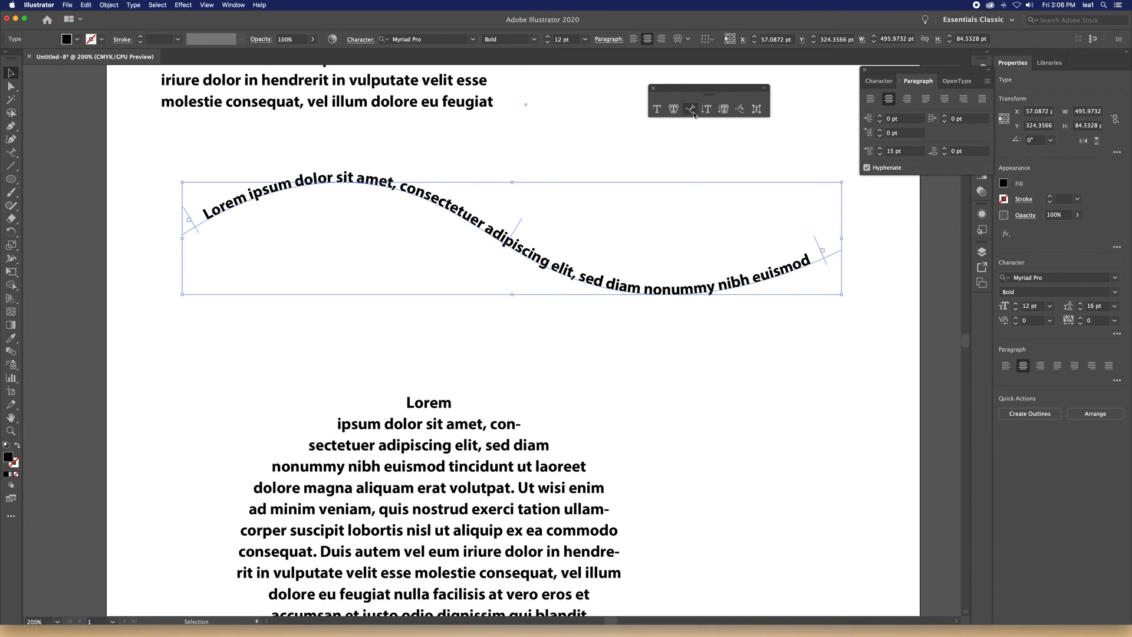
Fill the words "elit, sed diam nonummy nibh euismod" in the wave text with the bright pink swatch.
scroll(696, 428, "down", 5)
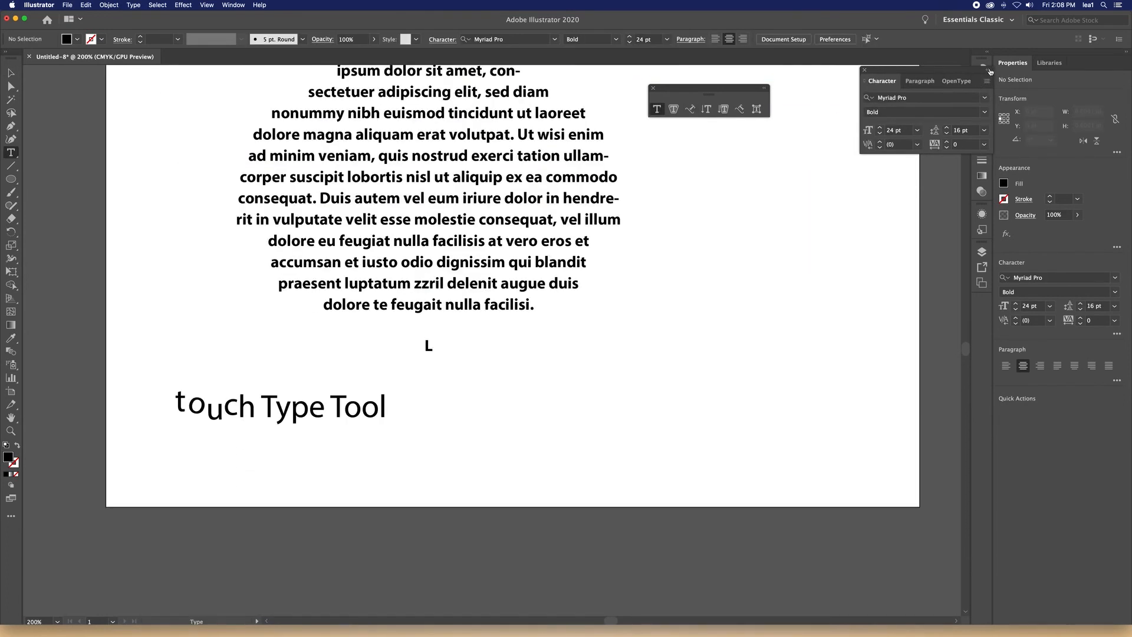
scroll(693, 269, "up", 6)
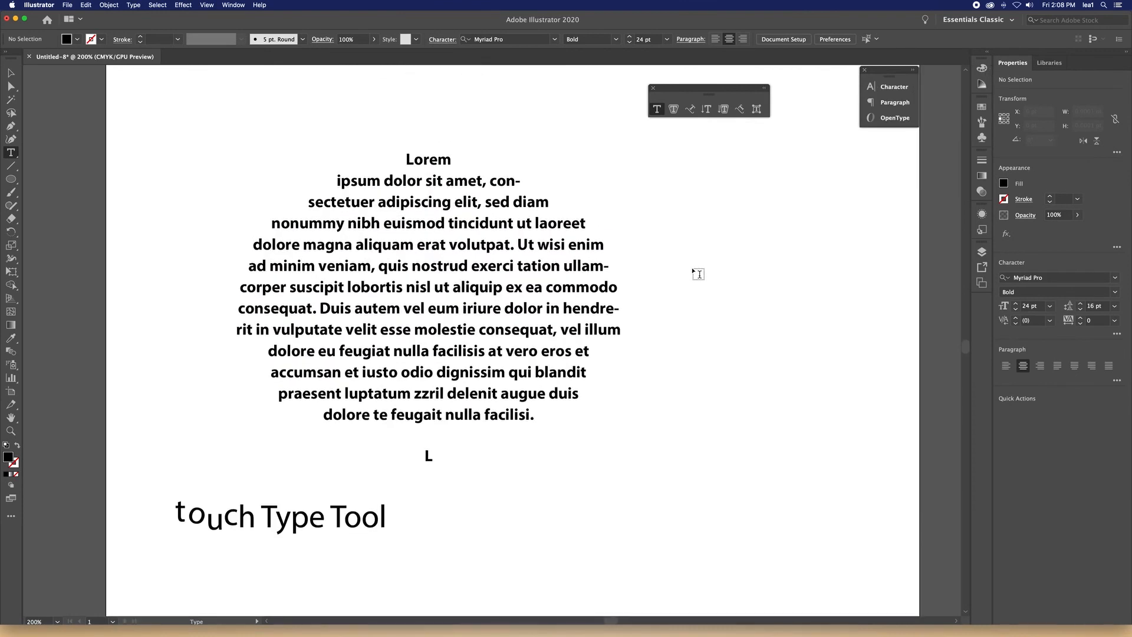
scroll(695, 272, "up", 7)
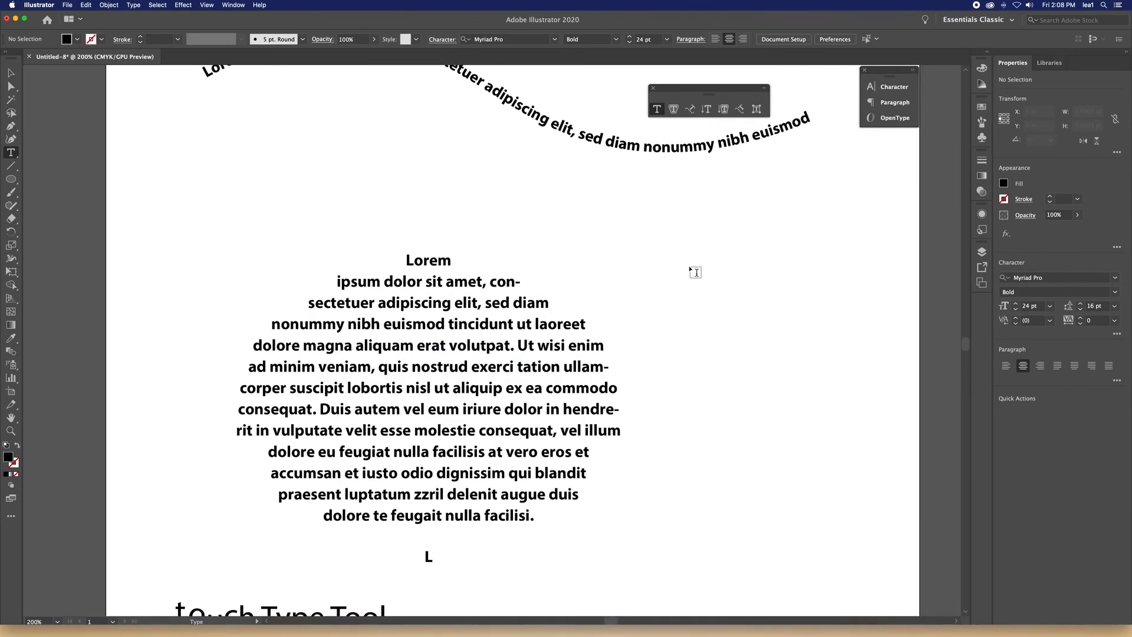
scroll(694, 271, "up", 2)
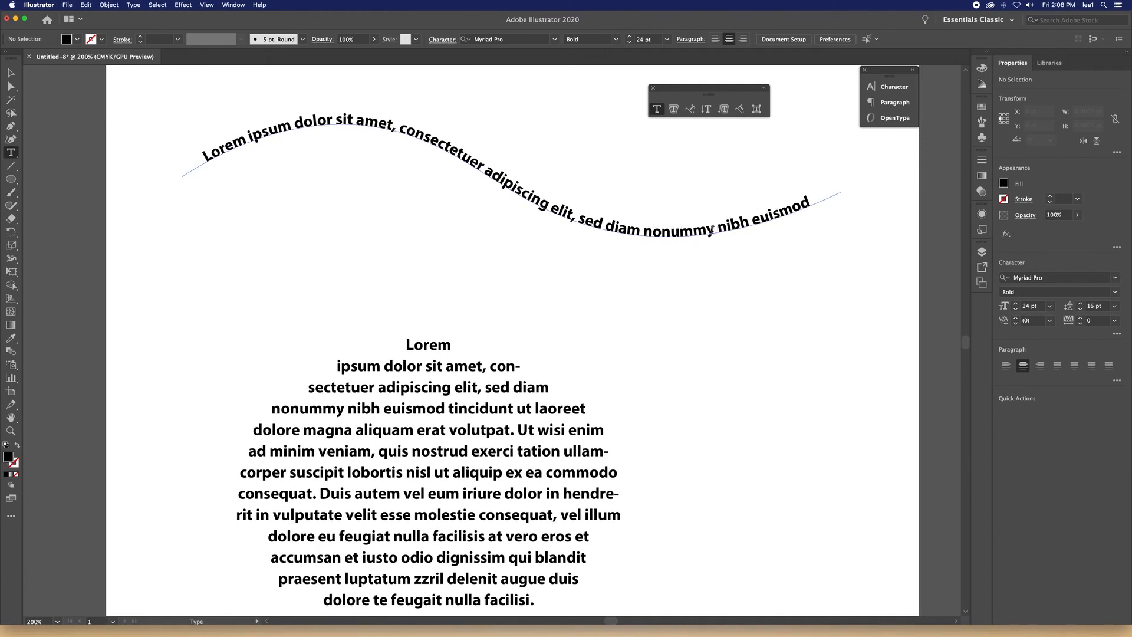
left_click_drag(808, 199, 549, 205)
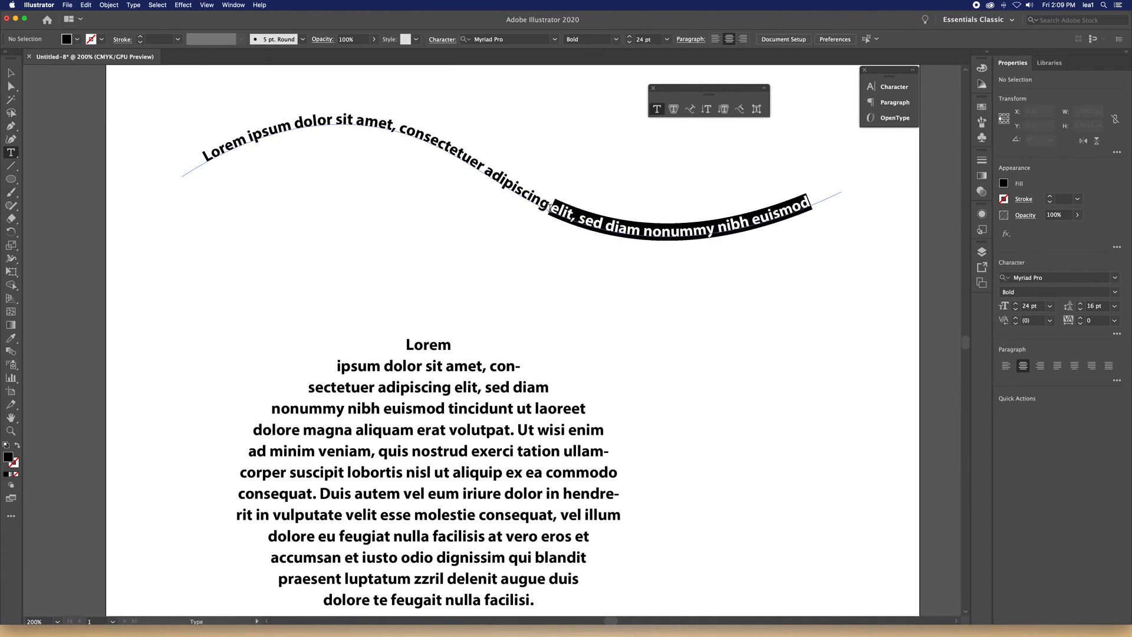
left_click(982, 68)
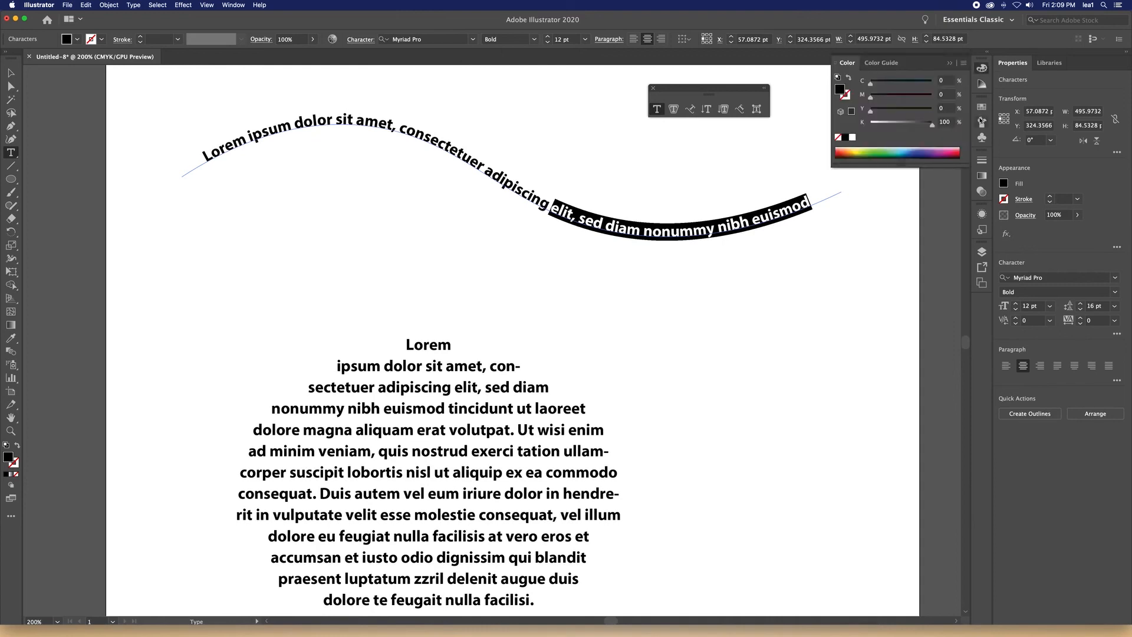
left_click(982, 107)
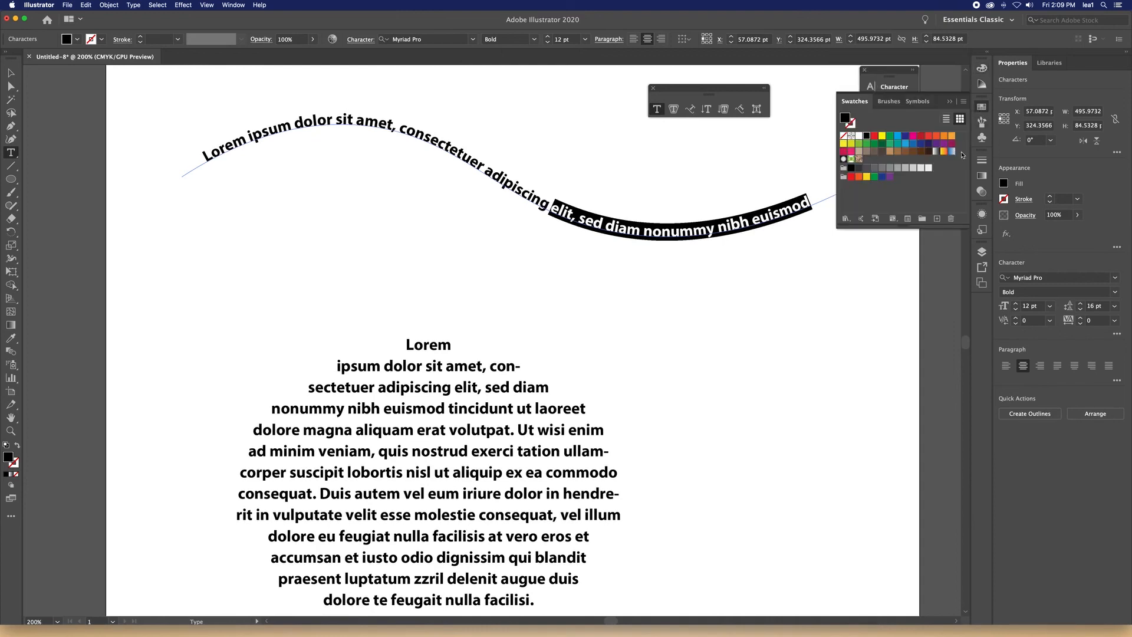
left_click(913, 135)
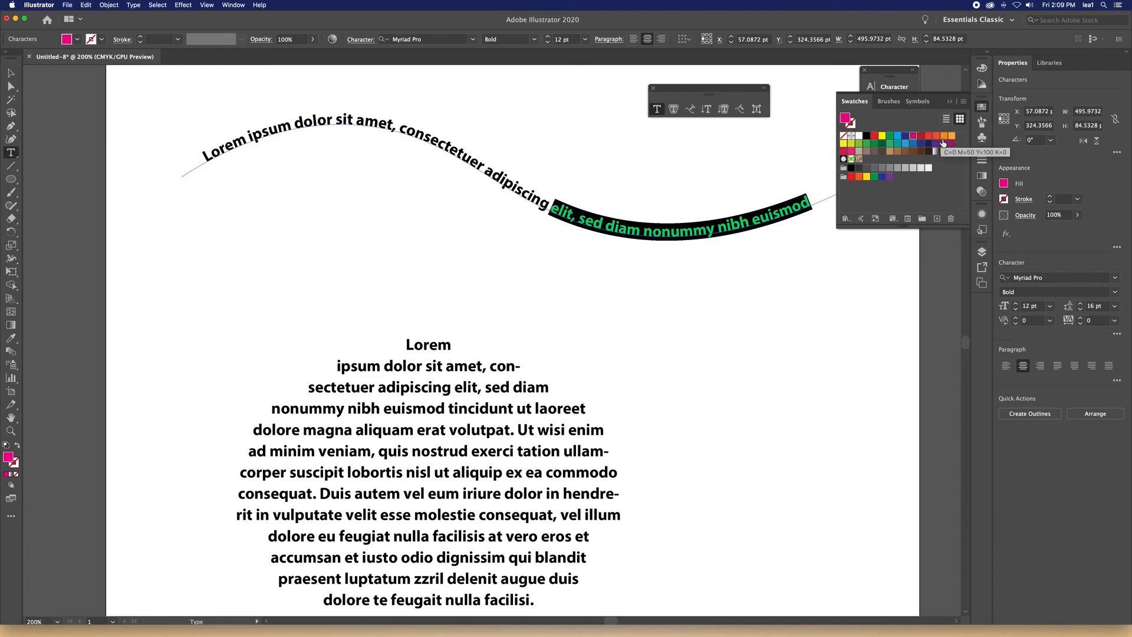
Give the pink words on the wave a black stroke of 0.25 pt and finish editing the text.
key("x")
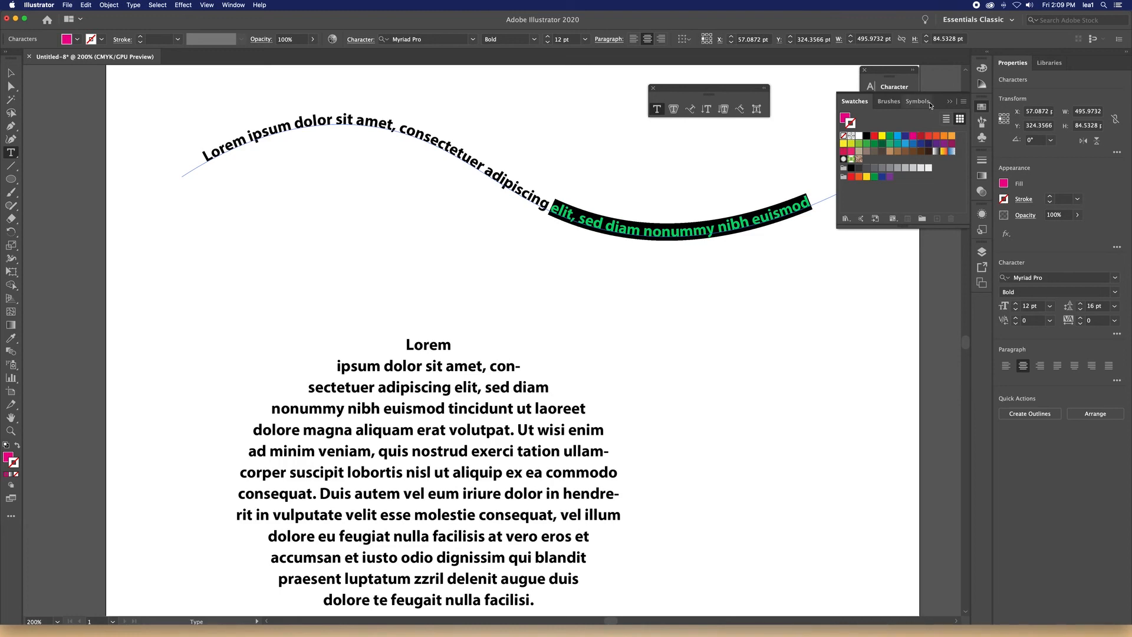
left_click(866, 136)
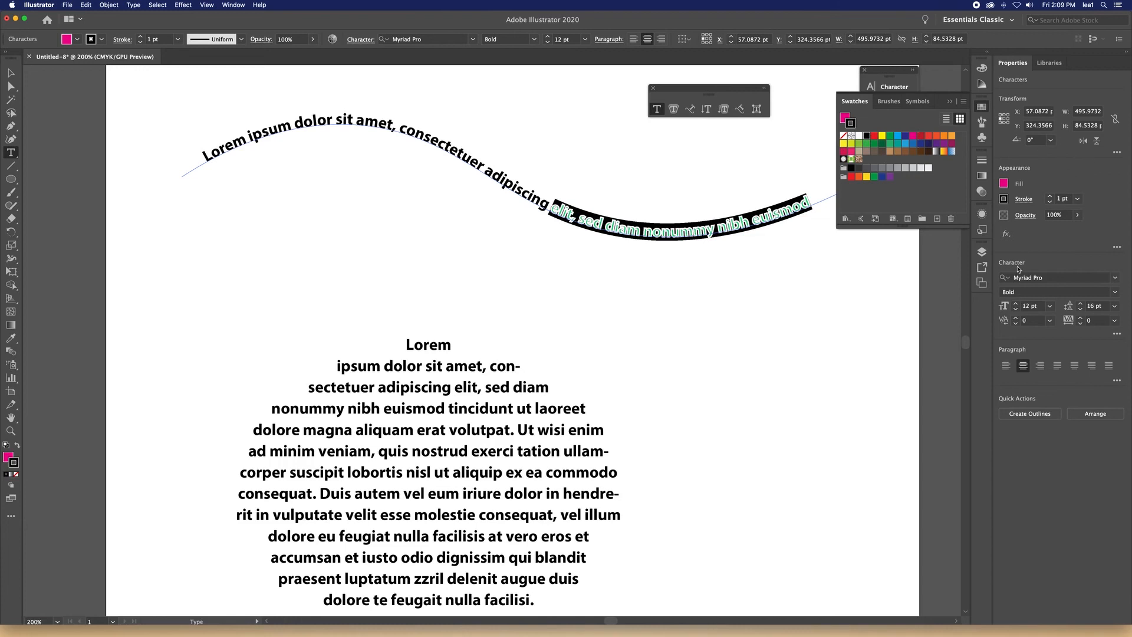
left_click(982, 159)
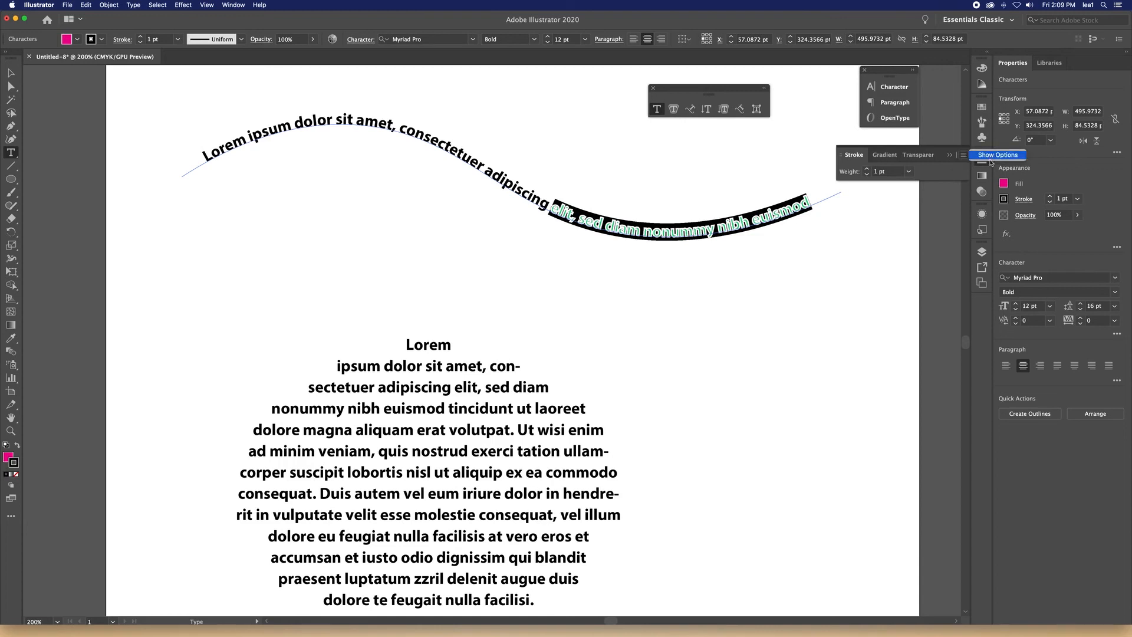
left_click(965, 155)
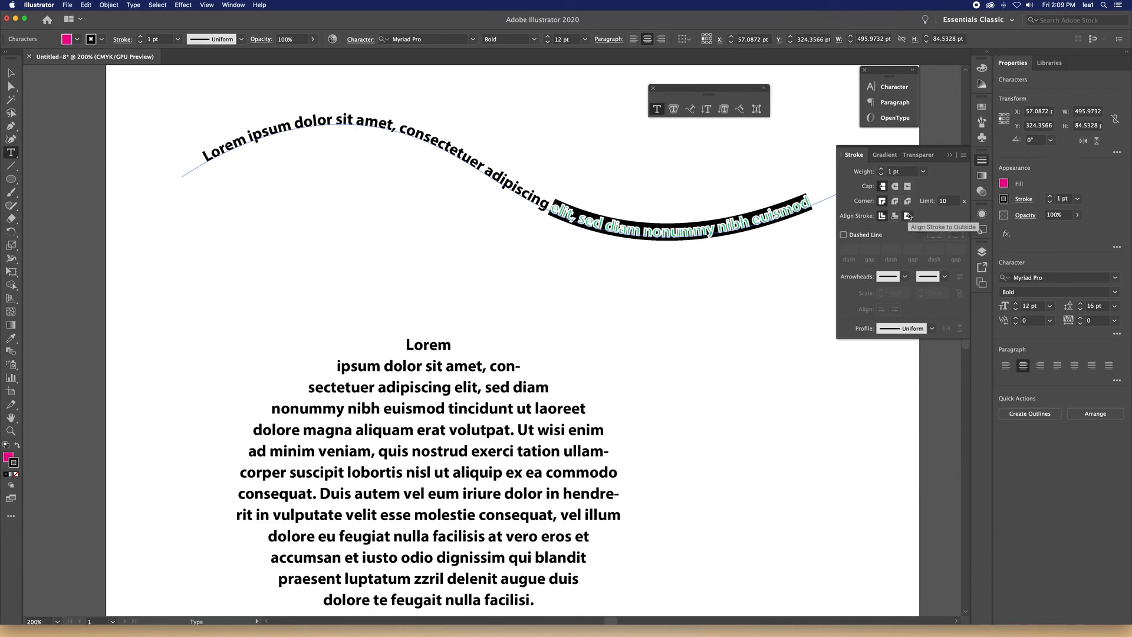
left_click(923, 171)
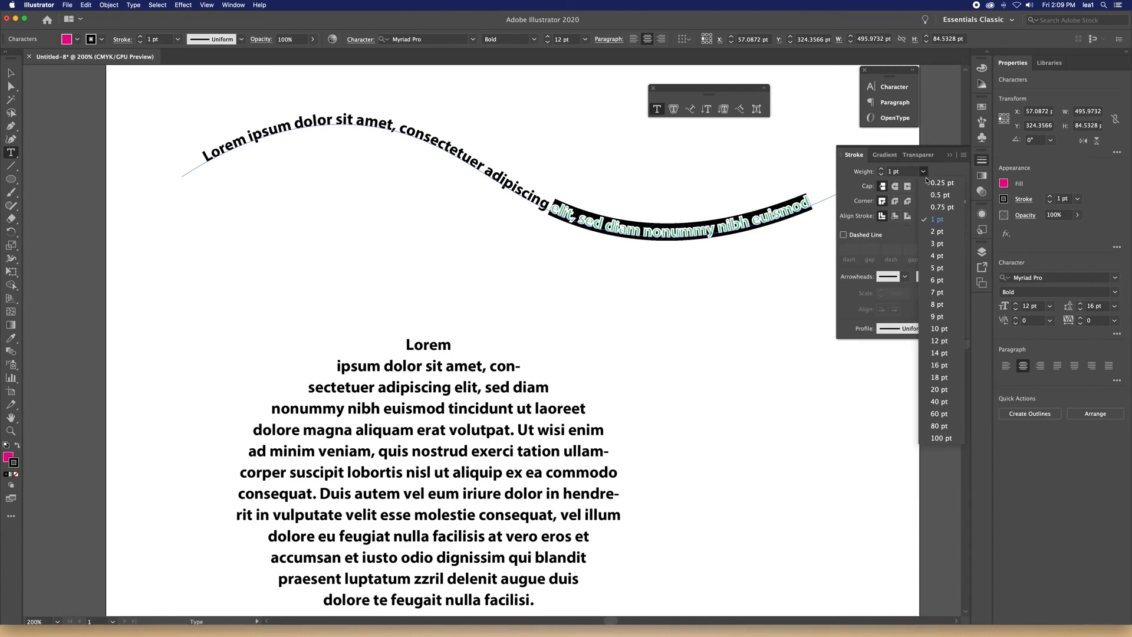
left_click(937, 183)
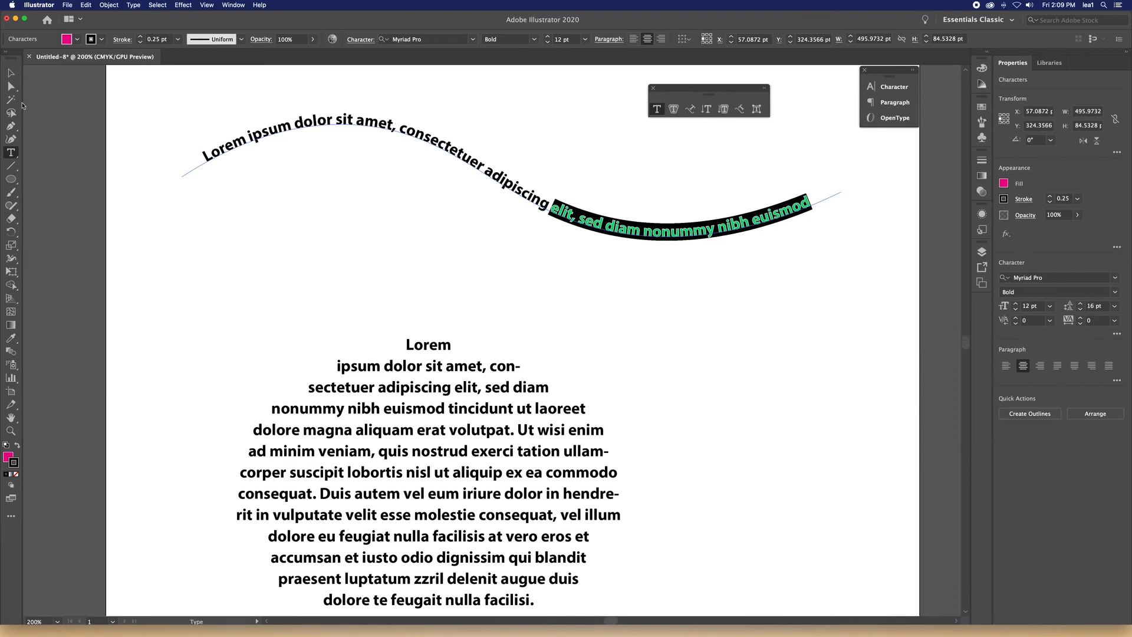
left_click(11, 72)
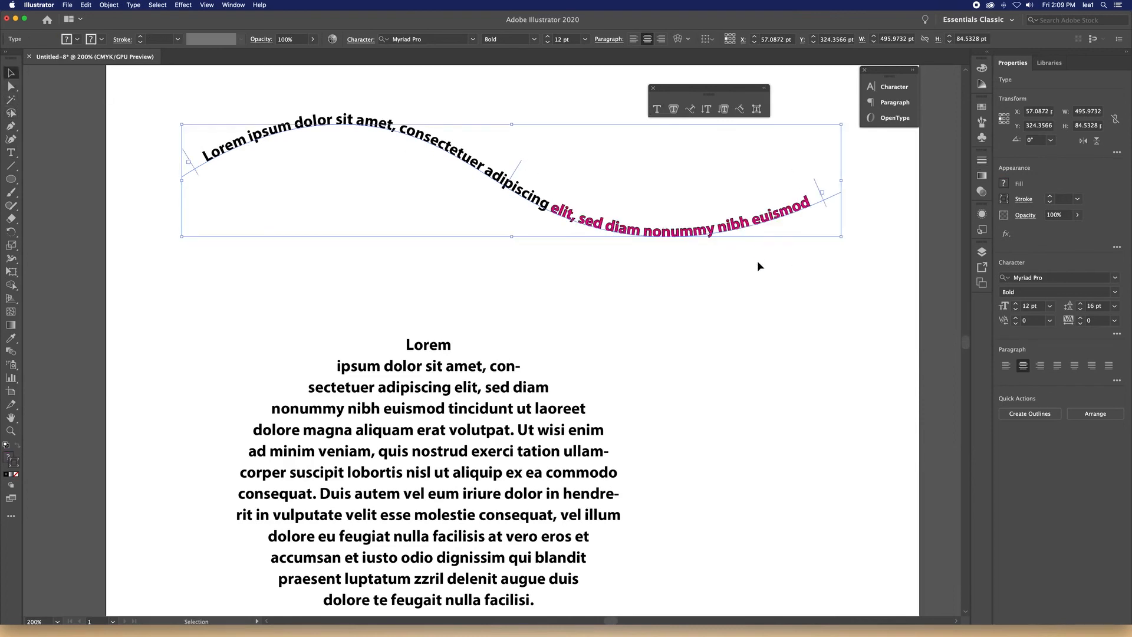